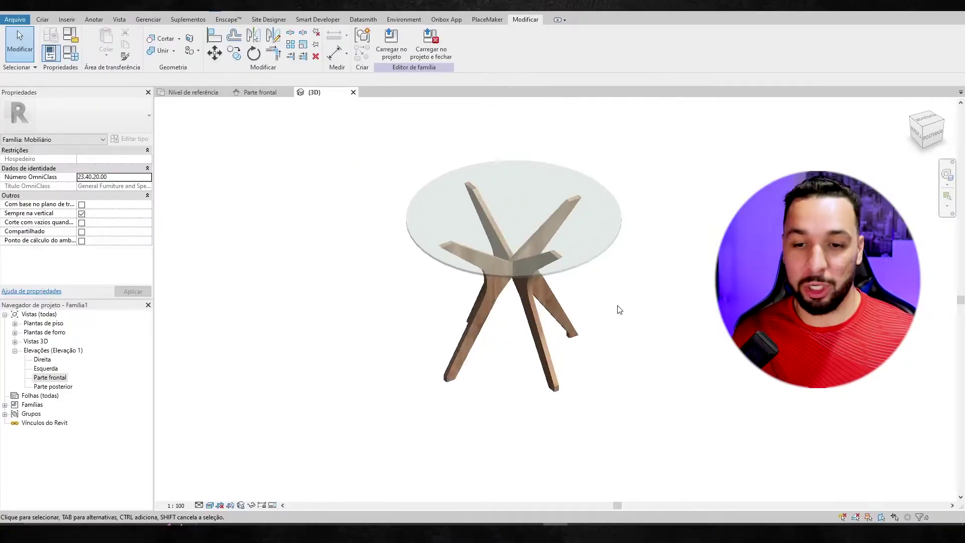
# Orbit the table, select the glass tabletop, and show Family Types with raio tampo mesa 0.6000
pyautogui.moveTo(620, 309)
pyautogui.keyDown('shift'); pyautogui.mouseDown(button='middle')
pyautogui.moveTo(570, 248)
pyautogui.moveTo(623, 287)
pyautogui.moveTo(613, 359)
pyautogui.moveTo(715, 287)
pyautogui.moveTo(726, 355)
pyautogui.moveTo(652, 367)
pyautogui.mouseUp(button='middle'); pyautogui.keyUp('shift')
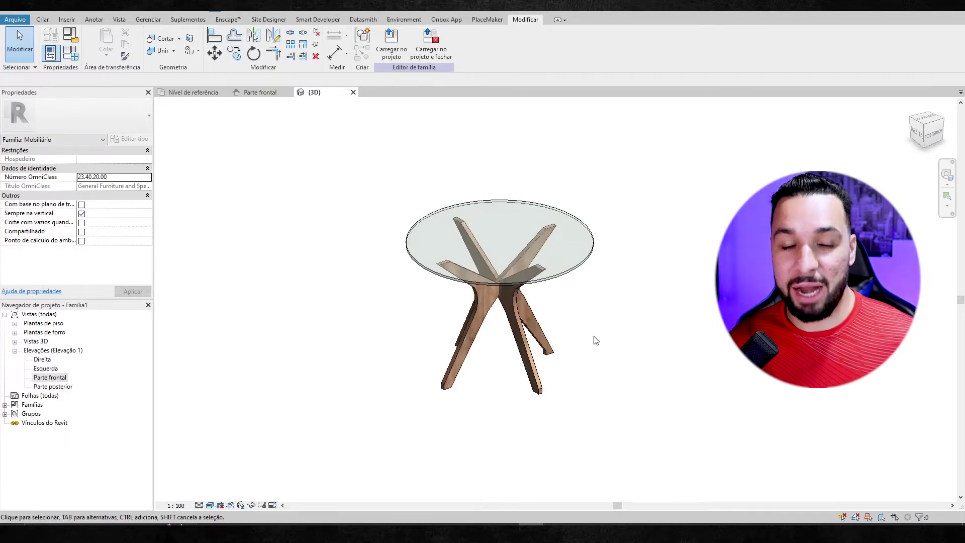
pyautogui.moveTo(596, 340)
pyautogui.keyDown('shift'); pyautogui.mouseDown(button='middle')
pyautogui.moveTo(585, 392)
pyautogui.moveTo(464, 366)
pyautogui.moveTo(482, 399)
pyautogui.moveTo(532, 388)
pyautogui.mouseUp(button='middle'); pyautogui.keyUp('shift')
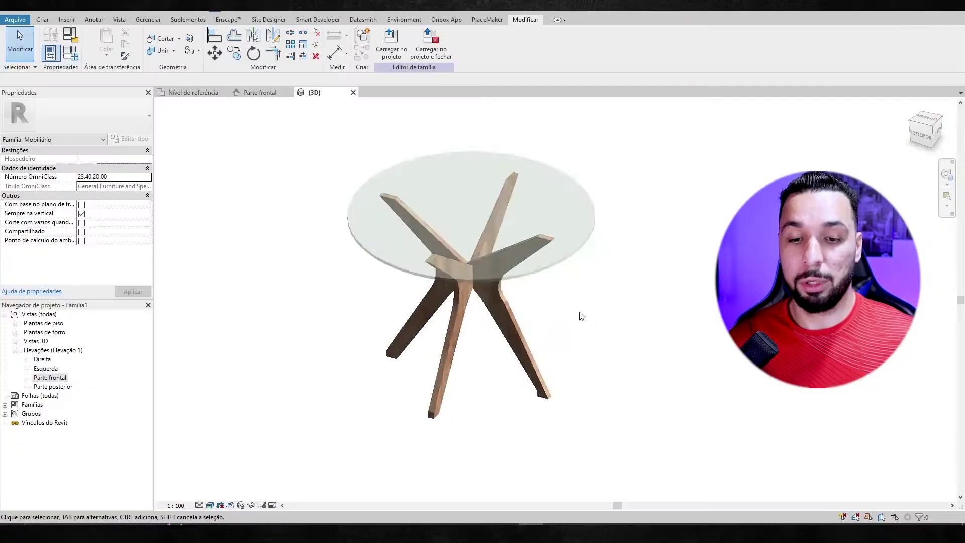
pyautogui.moveTo(578, 315)
pyautogui.keyDown('shift'); pyautogui.mouseDown(button='middle')
pyautogui.moveTo(640, 315)
pyautogui.moveTo(665, 378)
pyautogui.moveTo(664, 326)
pyautogui.moveTo(632, 330)
pyautogui.moveTo(688, 373)
pyautogui.mouseUp(button='middle'); pyautogui.keyUp('shift')
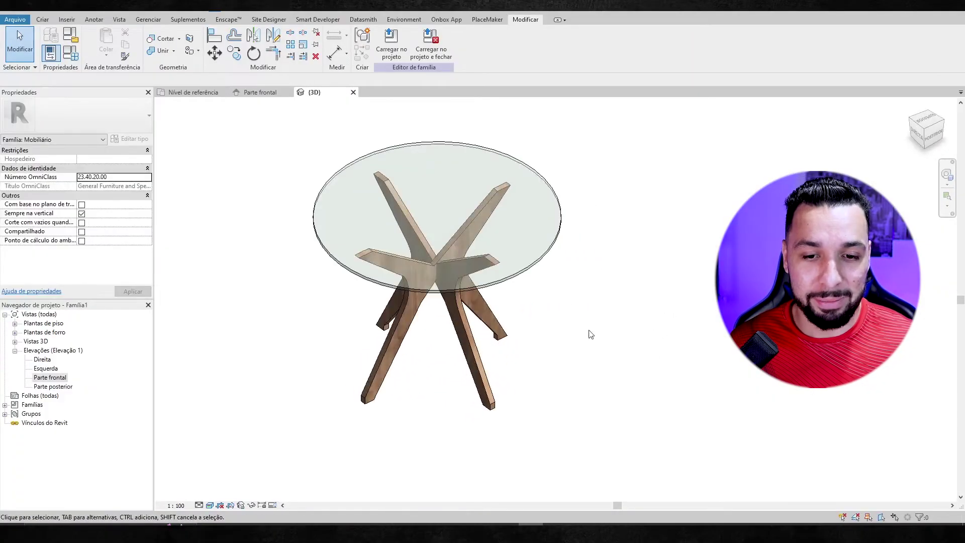
pyautogui.click(444, 151)
pyautogui.click(601, 146)
pyautogui.moveTo(641, 331)
pyautogui.keyDown('shift'); pyautogui.mouseDown(button='middle')
pyautogui.moveTo(516, 215)
pyautogui.moveTo(506, 177)
pyautogui.mouseUp(button='middle'); pyautogui.keyUp('shift')
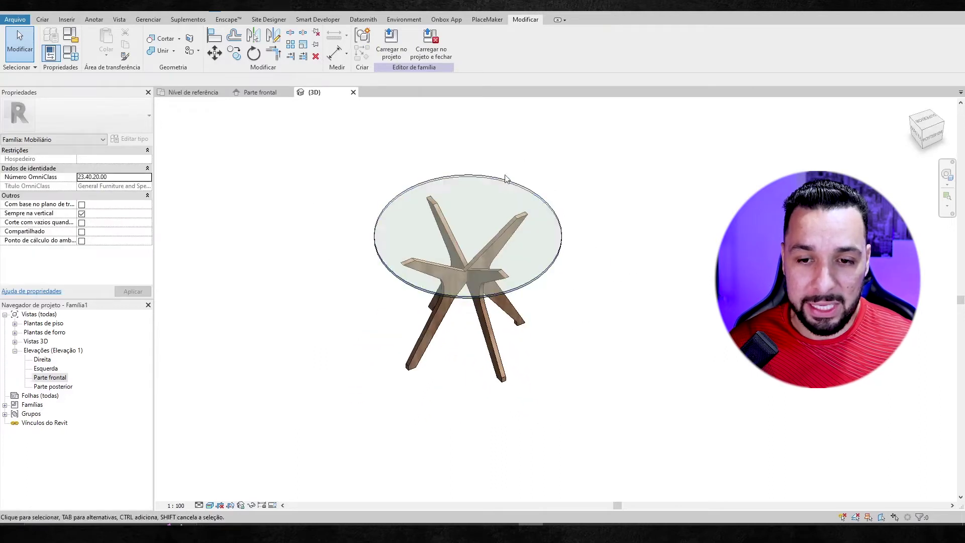
pyautogui.click(70, 53)
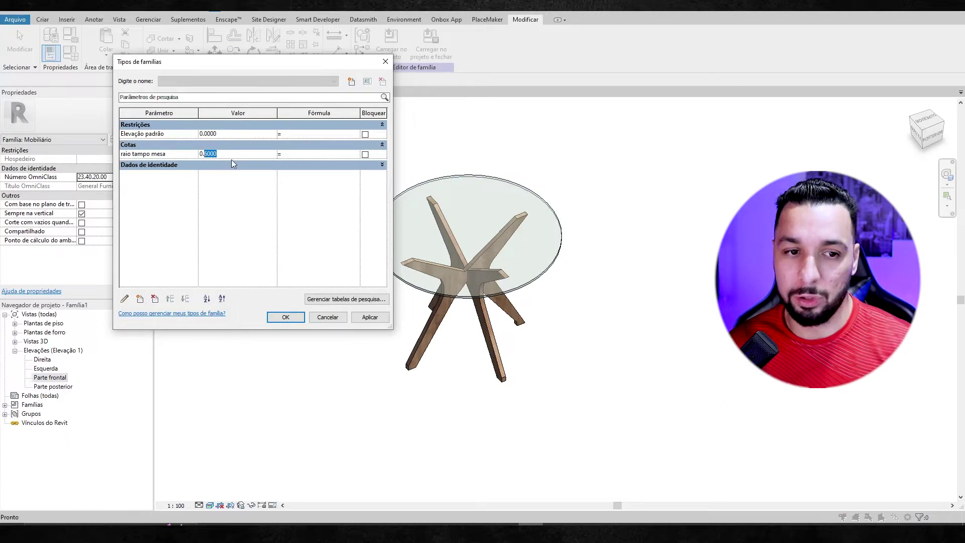
# Enter a larger raio tampo mesa radius and apply it to enlarge the glass tabletop
pyautogui.moveTo(217, 154); pyautogui.dragTo(207, 150)
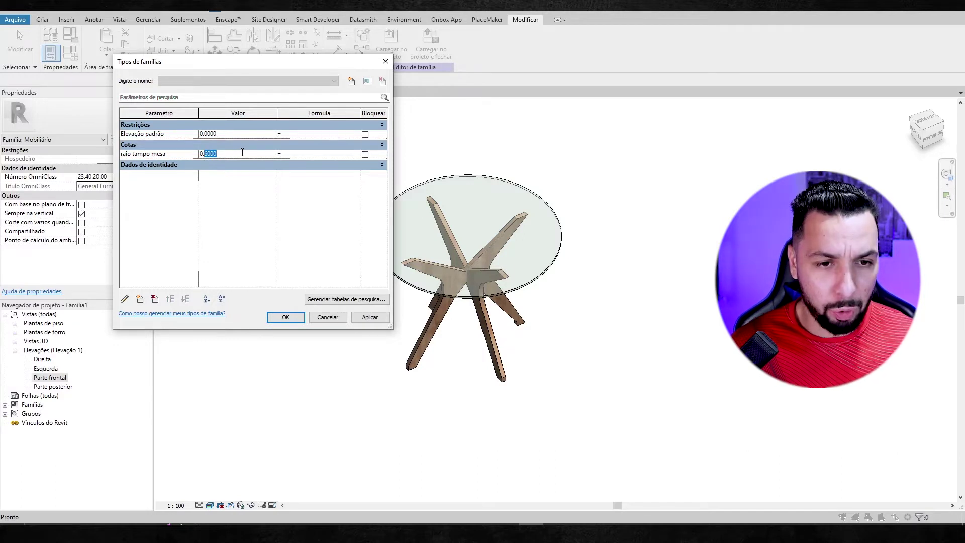
pyautogui.click(358, 321)
pyautogui.click(293, 322)
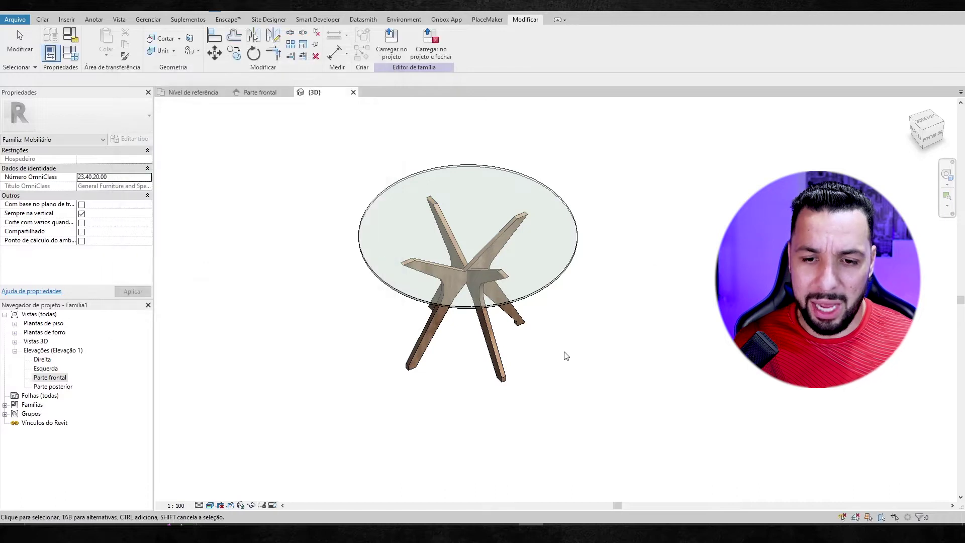
# Orbit to inspect the enlarged tabletop, then close the {3D} and Parte frontal views
pyautogui.moveTo(567, 356)
pyautogui.keyDown('shift'); pyautogui.mouseDown(button='middle')
pyautogui.moveTo(657, 353)
pyautogui.moveTo(687, 183)
pyautogui.moveTo(595, 148)
pyautogui.moveTo(554, 360)
pyautogui.mouseUp(button='middle'); pyautogui.keyUp('shift')
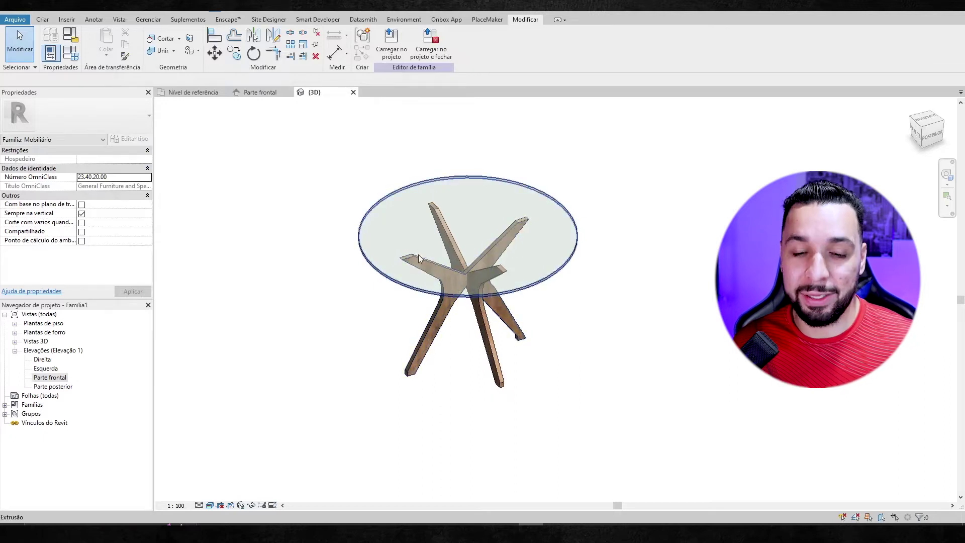
pyautogui.moveTo(644, 401)
pyautogui.keyDown('shift'); pyautogui.mouseDown(button='middle')
pyautogui.moveTo(571, 429)
pyautogui.moveTo(530, 238)
pyautogui.mouseUp(button='middle'); pyautogui.keyUp('shift')
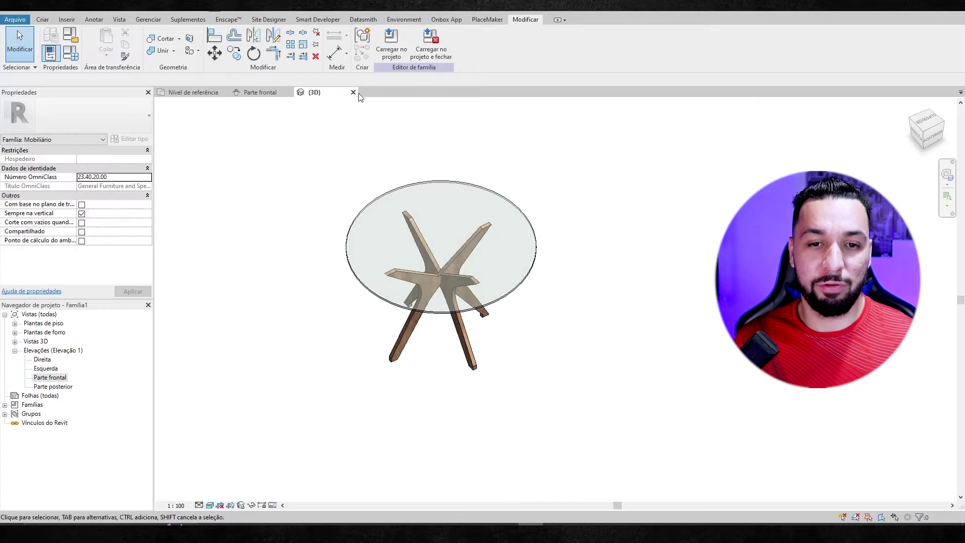
pyautogui.click(353, 92)
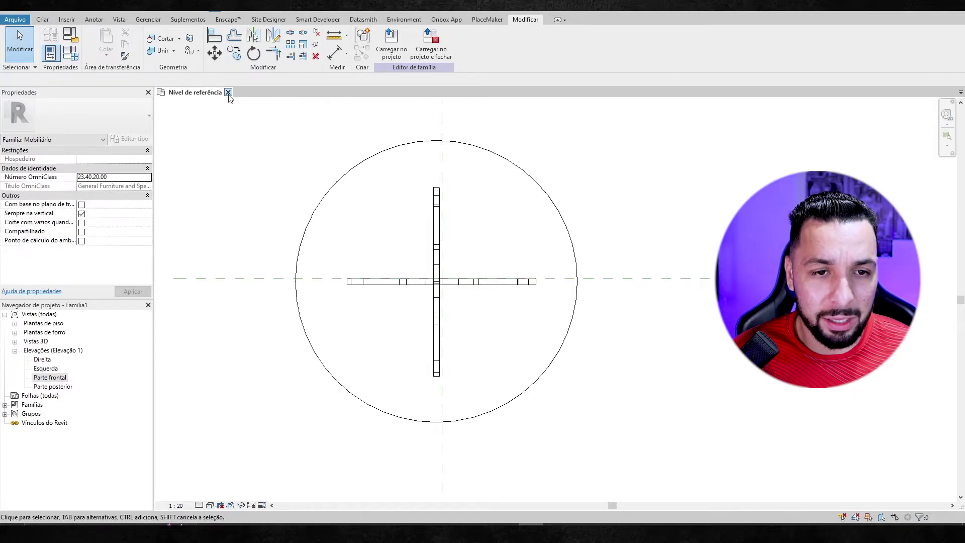
pyautogui.click(229, 93)
# Close the table family and start a new family from the Portuguese templates folder
pyautogui.click(514, 265)
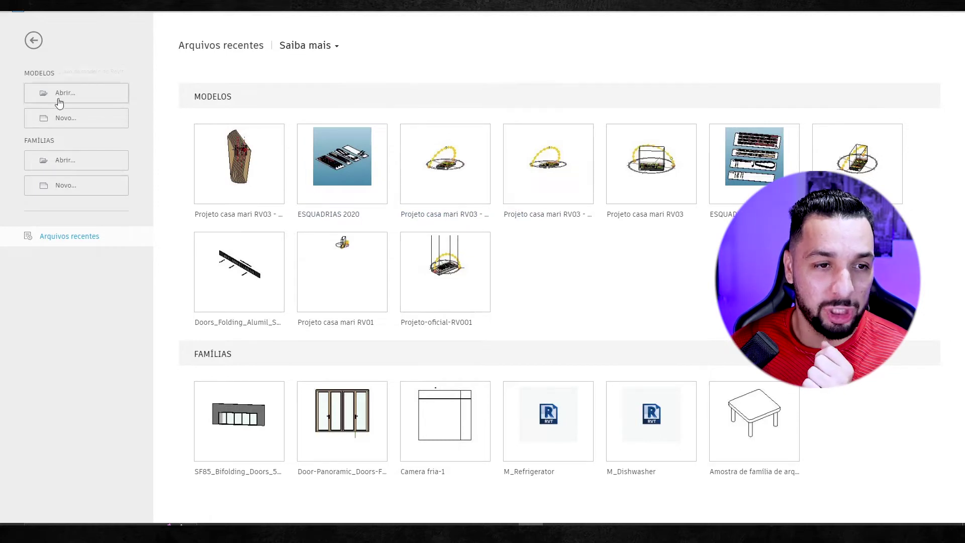
pyautogui.click(65, 186)
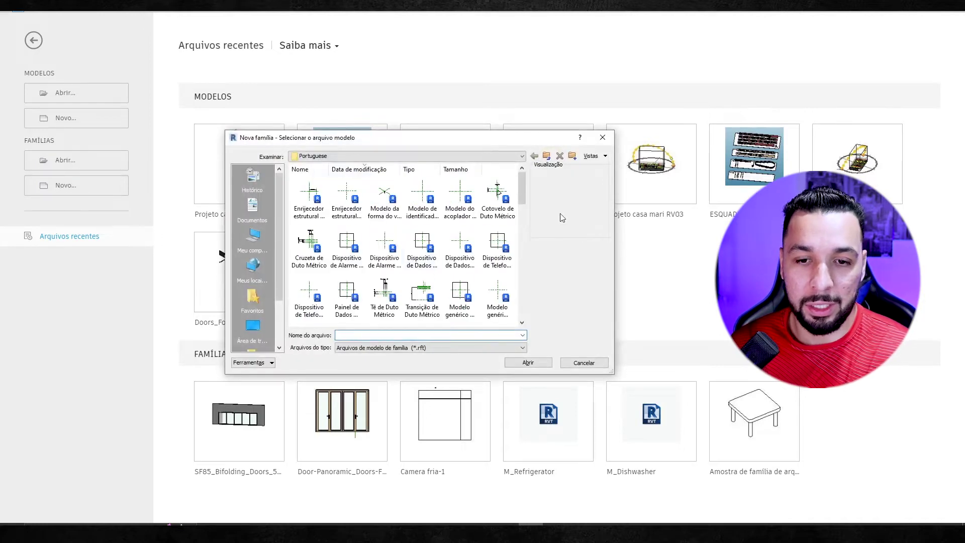
pyautogui.click(389, 159)
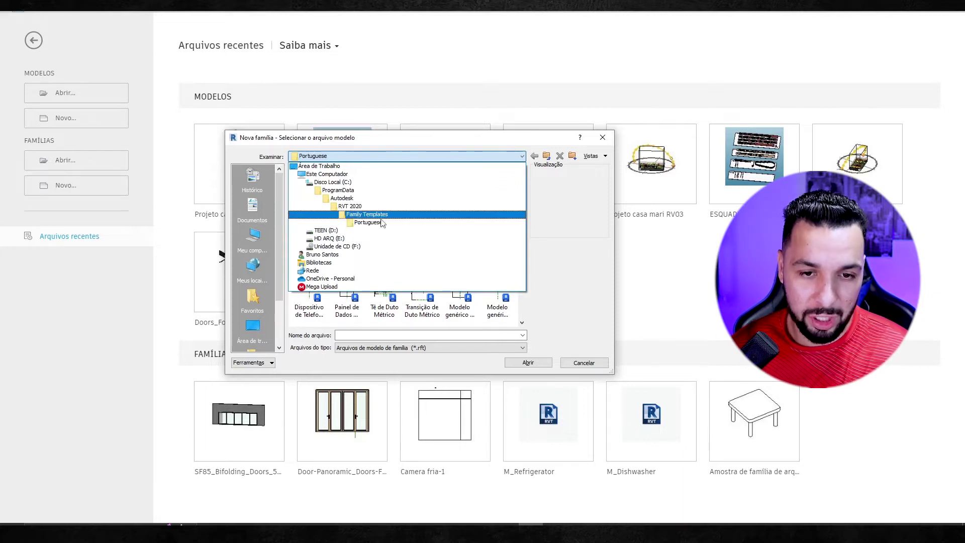
pyautogui.click(377, 223)
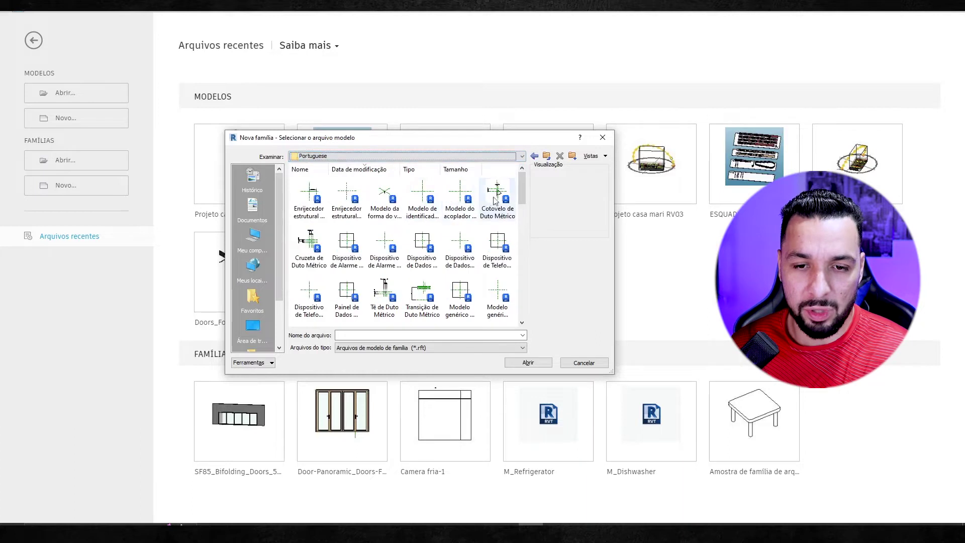
# Preview the templates and create the new family from Mobiliário métrico.rft
pyautogui.click(464, 203)
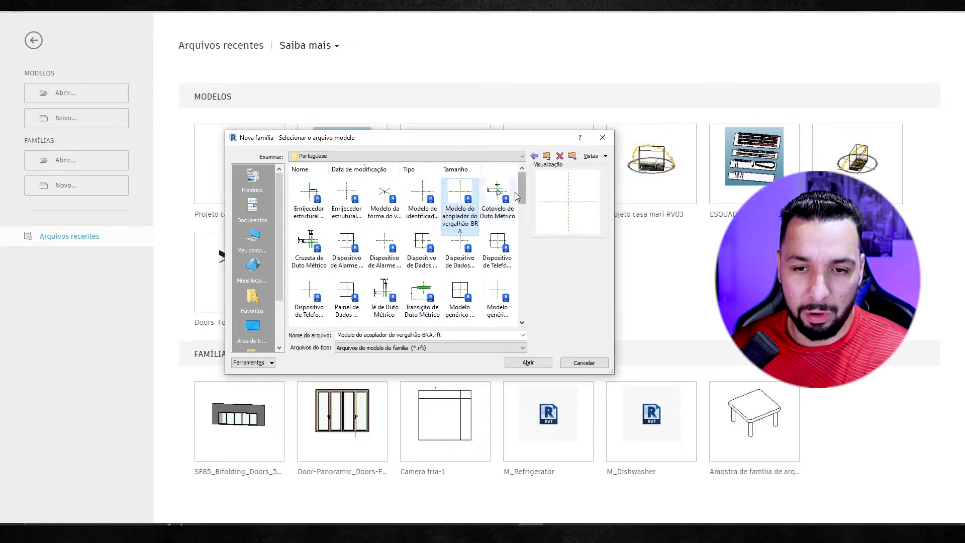
pyautogui.scroll(-2, 458, 202)
pyautogui.click(459, 203)
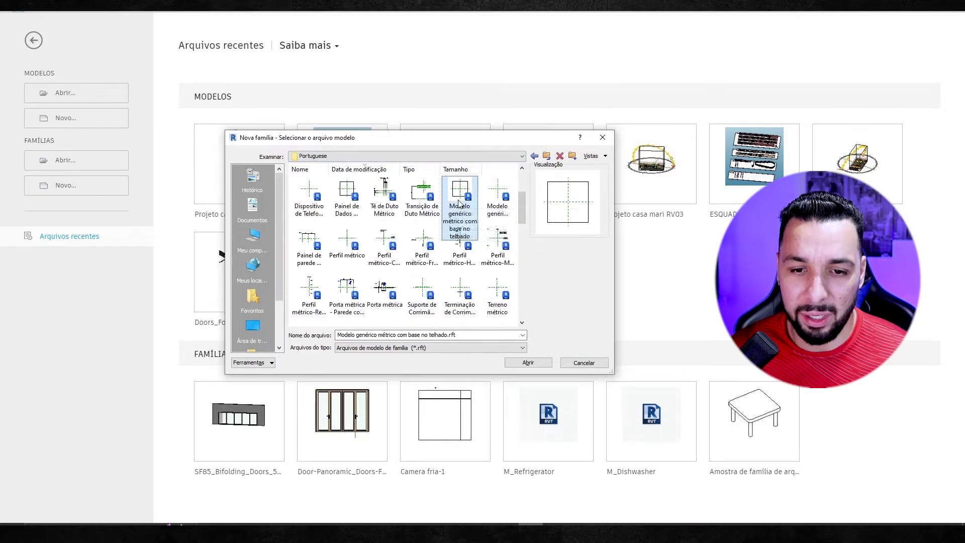
pyautogui.click(498, 199)
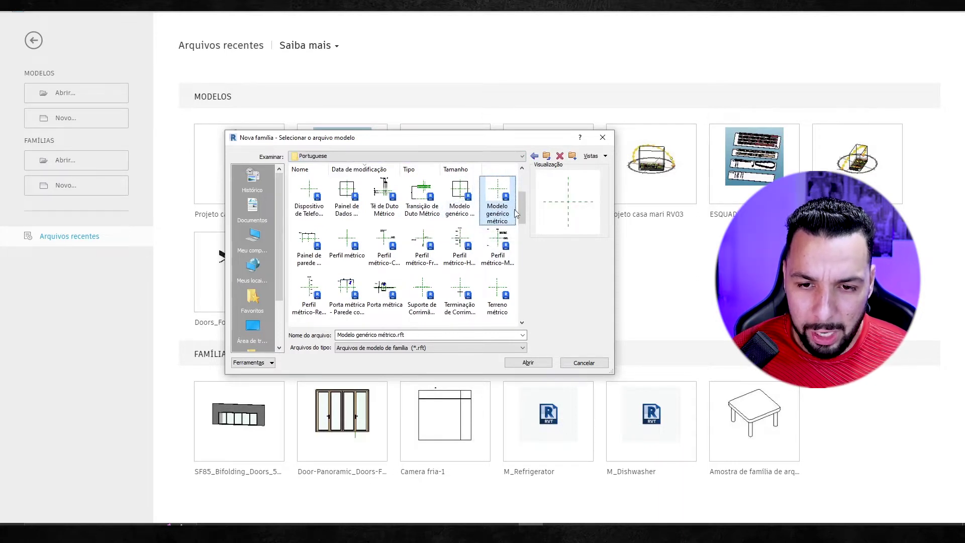
pyautogui.scroll(-5, 455, 216)
pyautogui.click(459, 204)
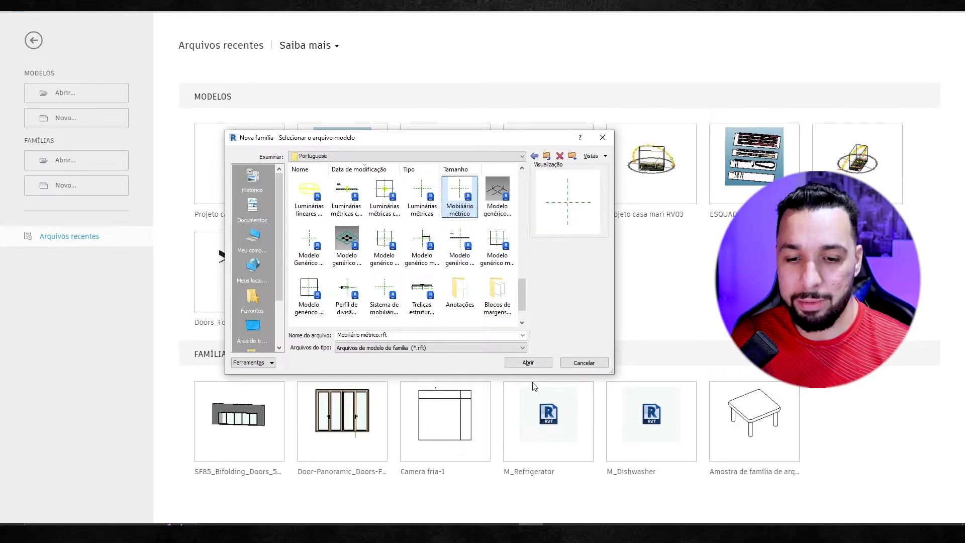
pyautogui.click(536, 362)
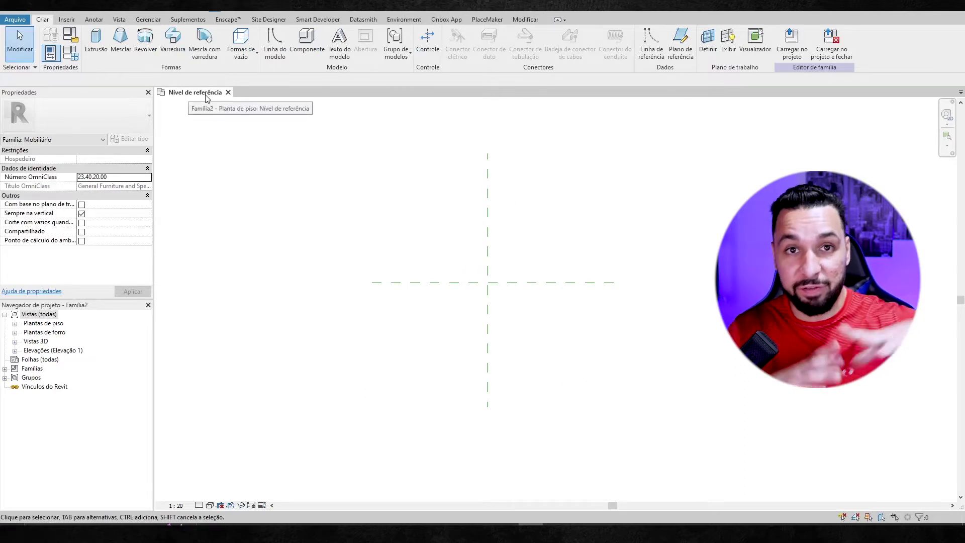
# Expand Elevações (Elevação 1) in the Project Browser and open the Parte frontal elevation
pyautogui.click(14, 350)
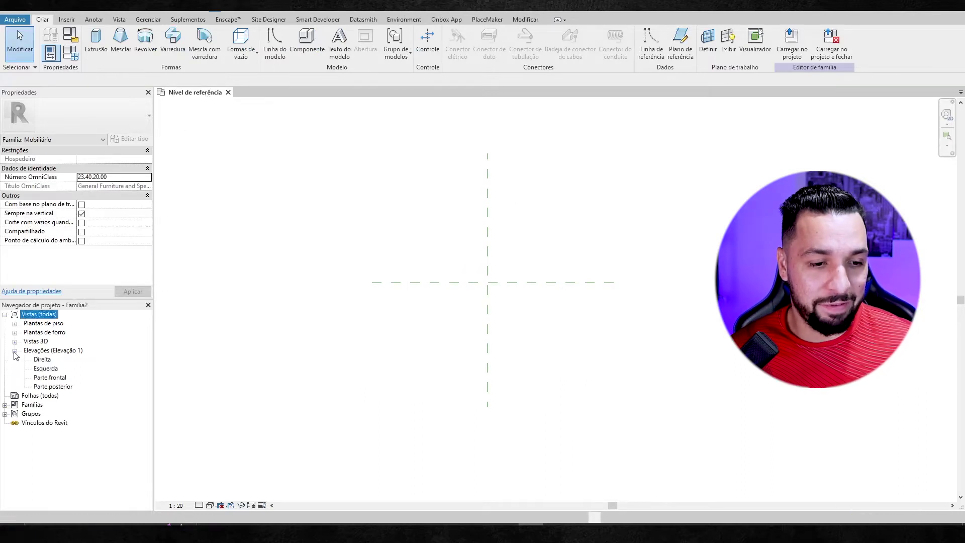
pyautogui.click(15, 351)
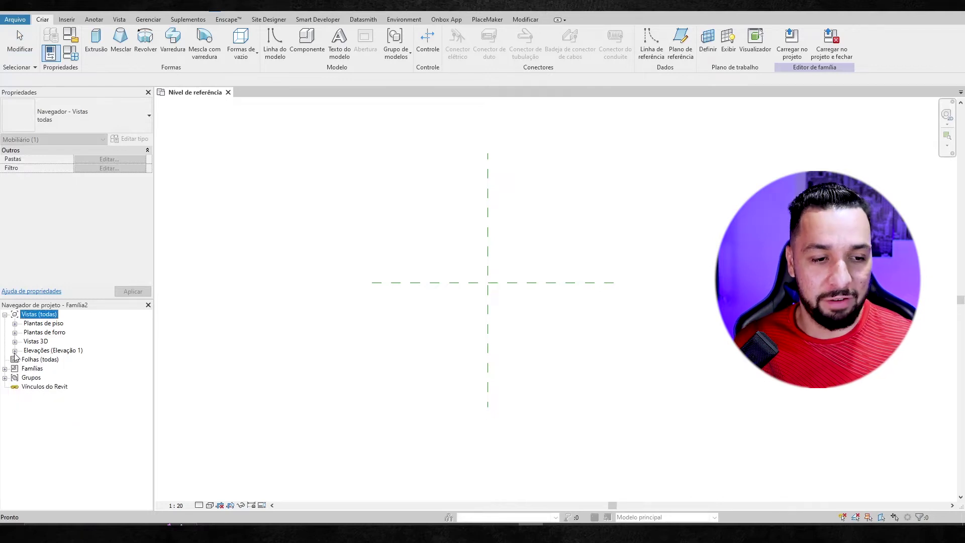
pyautogui.click(14, 351)
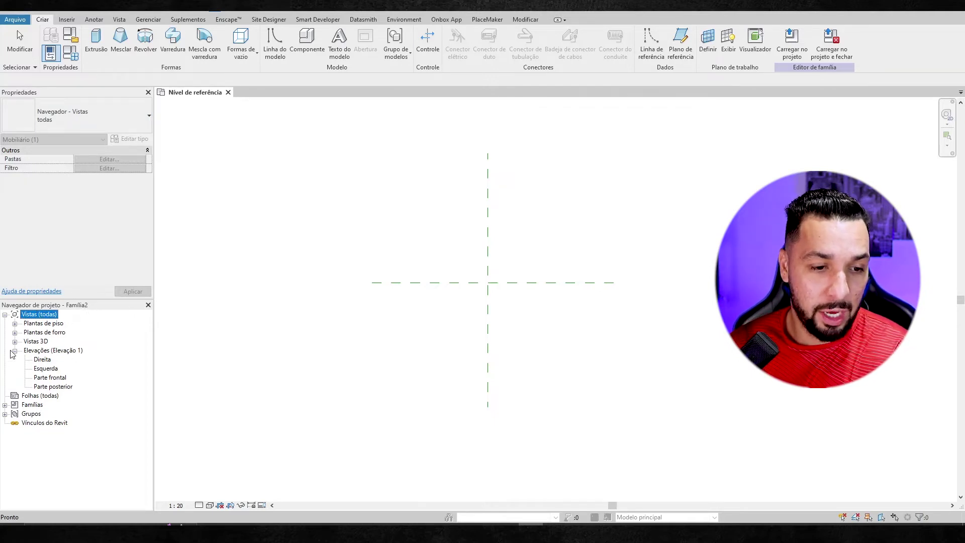
pyautogui.click(49, 378)
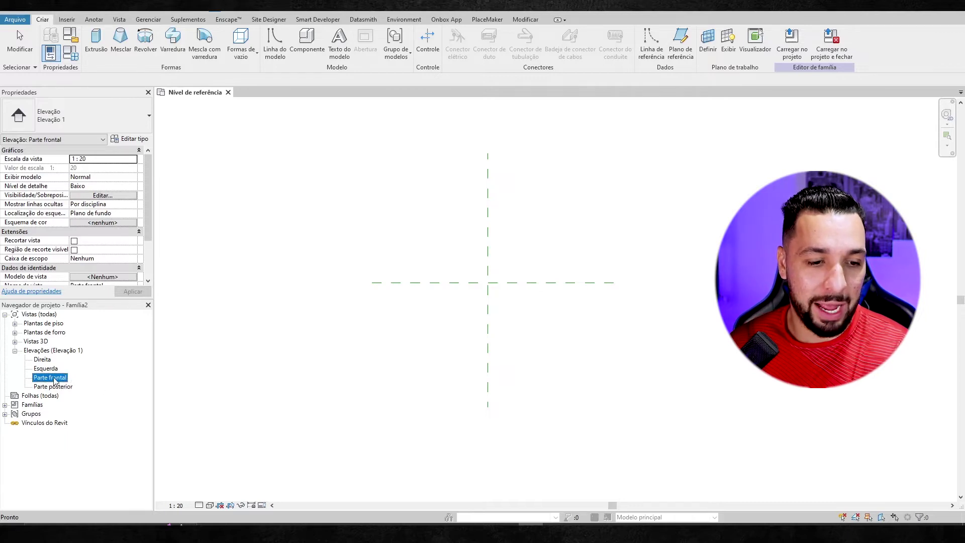
pyautogui.doubleClick(50, 378)
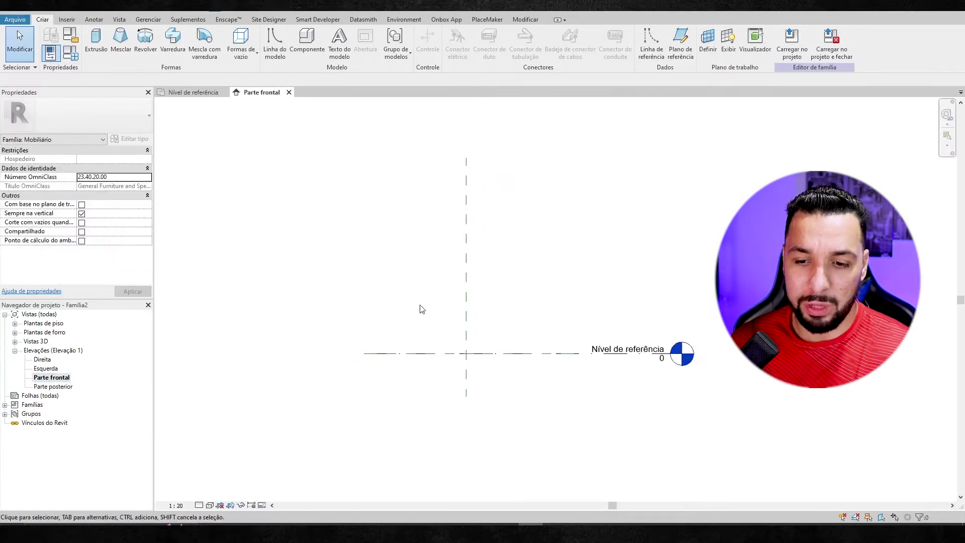
pyautogui.moveTo(421, 309); pyautogui.dragTo(421, 339, button='middle')
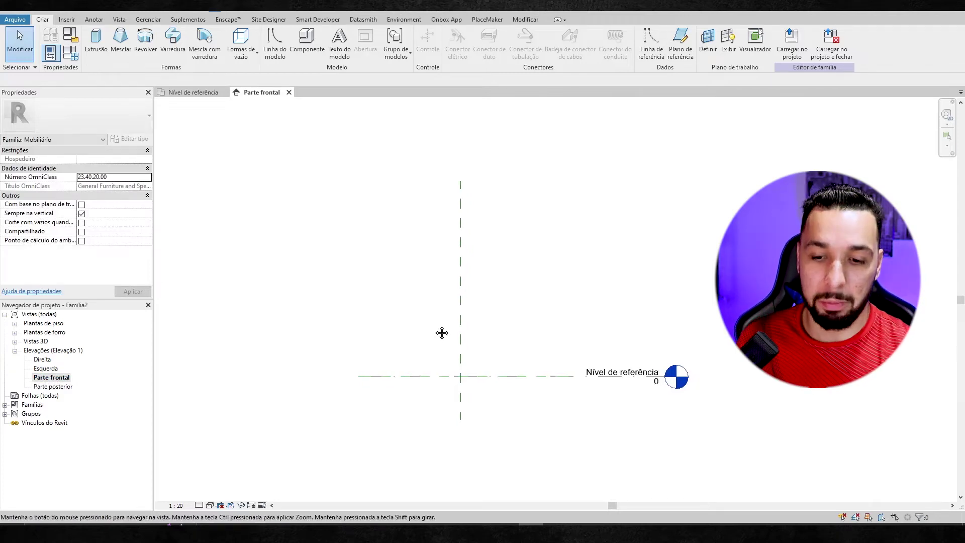
pyautogui.scroll(2, 626, 380)
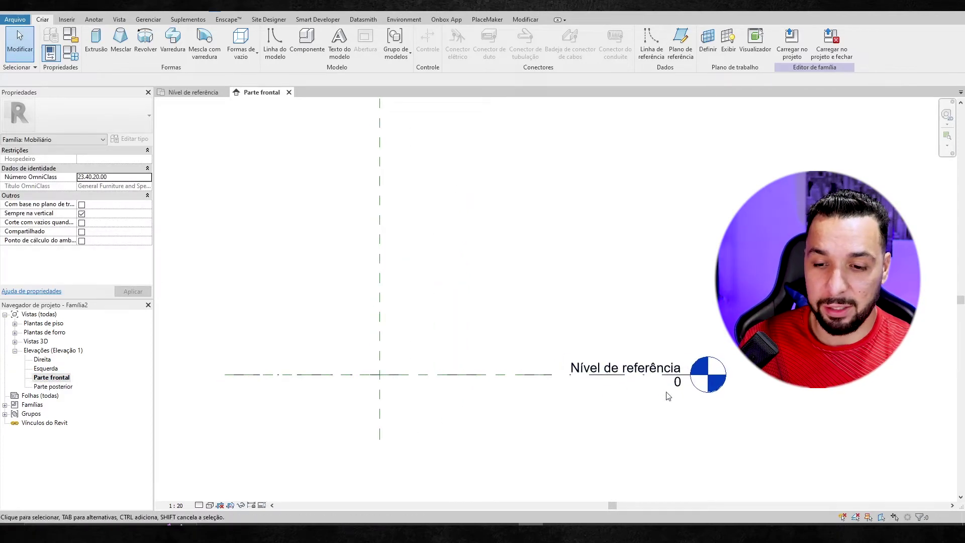
pyautogui.scroll(-2, 674, 382)
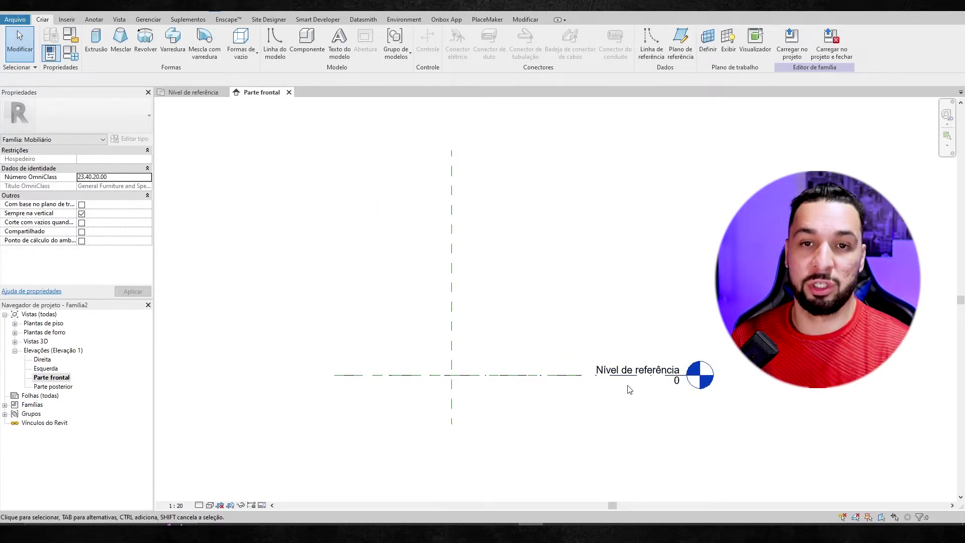
pyautogui.moveTo(607, 398); pyautogui.dragTo(614, 410, button='middle')
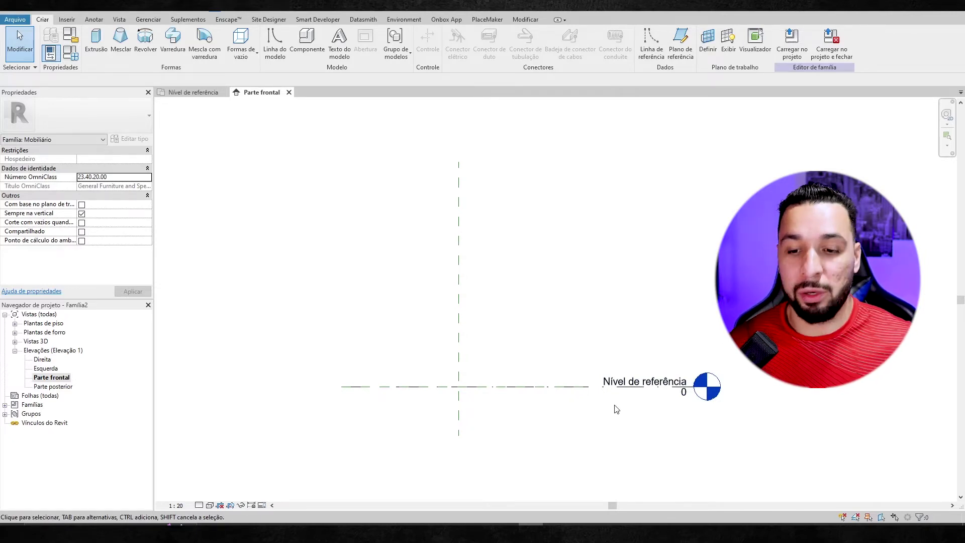
pyautogui.scroll(1, 617, 409)
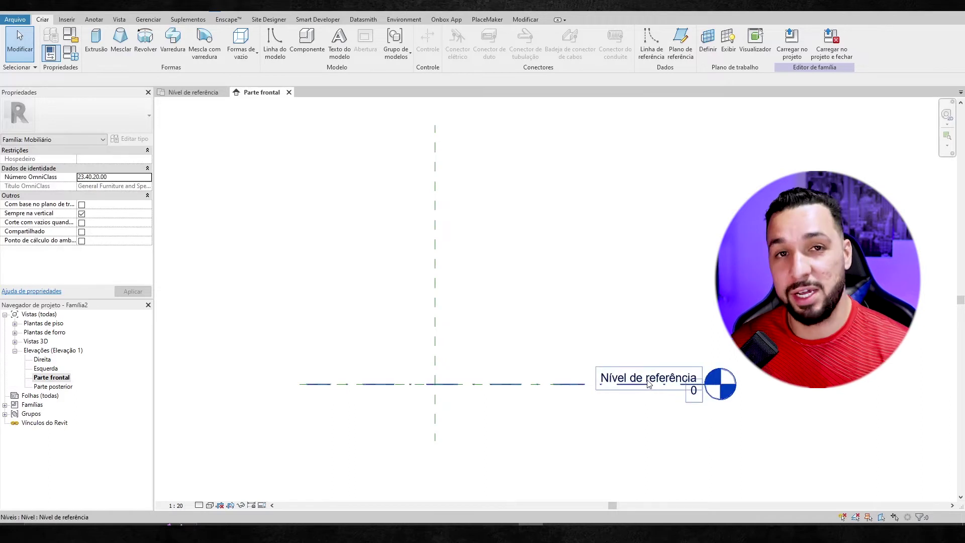
pyautogui.scroll(1, 695, 396)
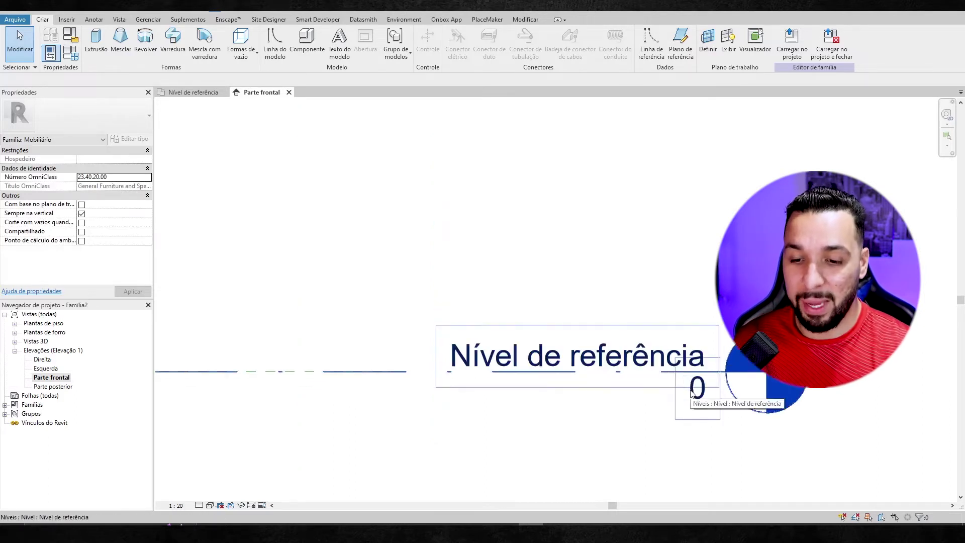
pyautogui.scroll(1, 695, 396)
pyautogui.scroll(-1, 707, 376)
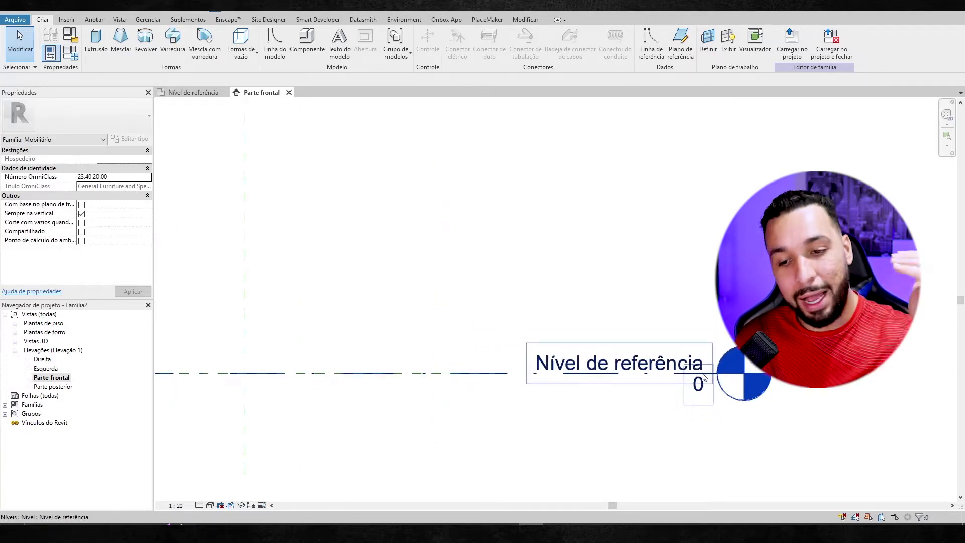
pyautogui.moveTo(545, 403); pyautogui.dragTo(602, 384, button='middle')
pyautogui.scroll(-1, 598, 382)
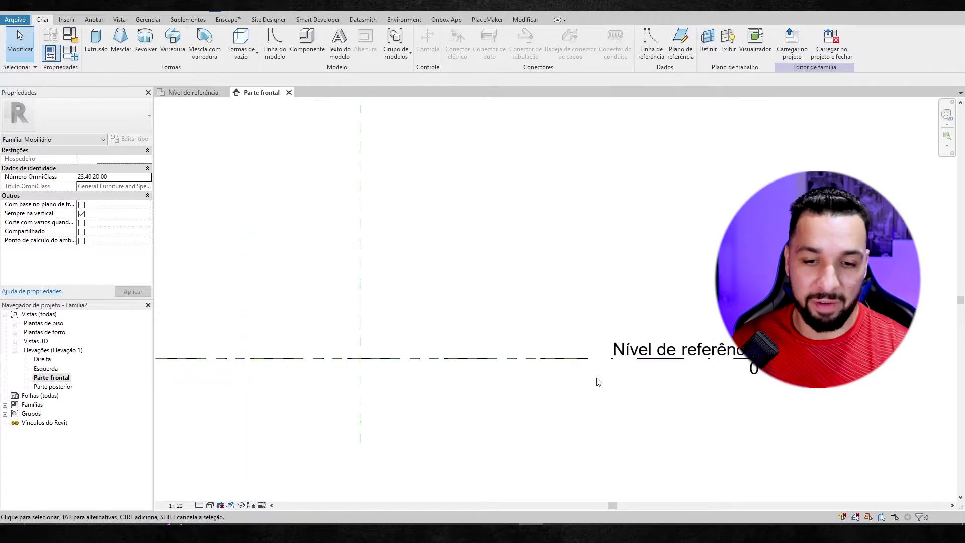
pyautogui.moveTo(484, 385)
pyautogui.mouseDown(button='middle')
pyautogui.moveTo(583, 435)
pyautogui.moveTo(568, 419)
pyautogui.mouseUp(button='middle')
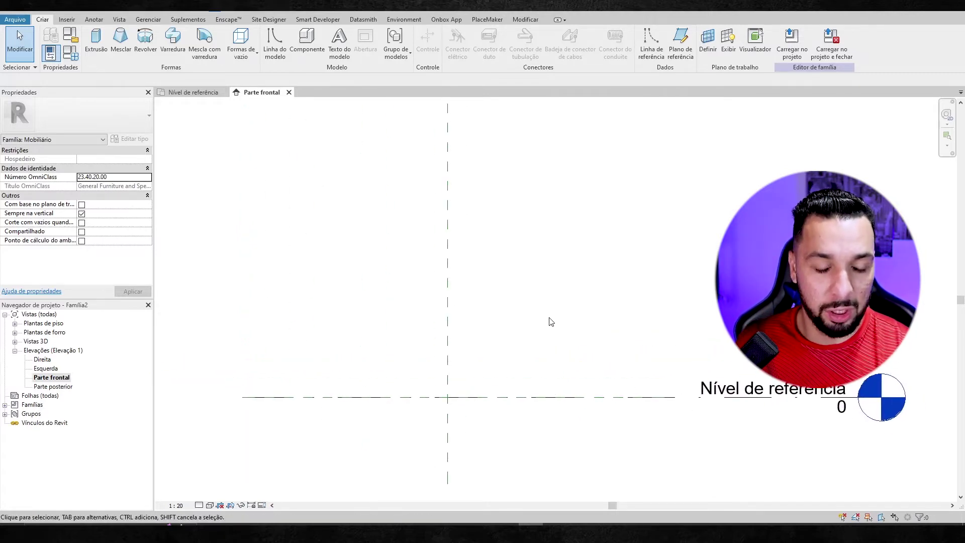
pyautogui.scroll(-1, 551, 322)
pyautogui.moveTo(517, 305); pyautogui.dragTo(519, 315, button='middle')
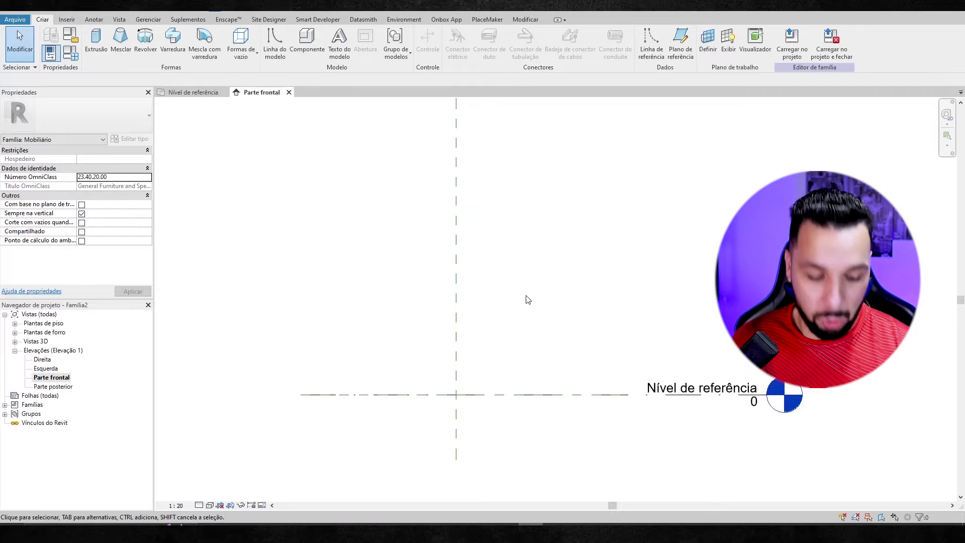
pyautogui.press('u')
# Set the family's length units to Metros rounded to 2 decimal places, so the level reads 0.00
pyautogui.press('n')
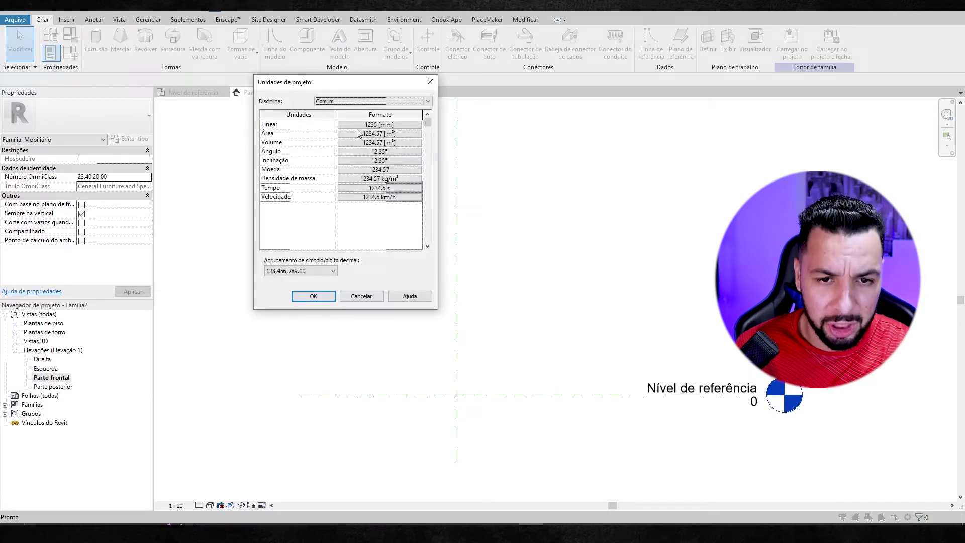
pyautogui.click(390, 126)
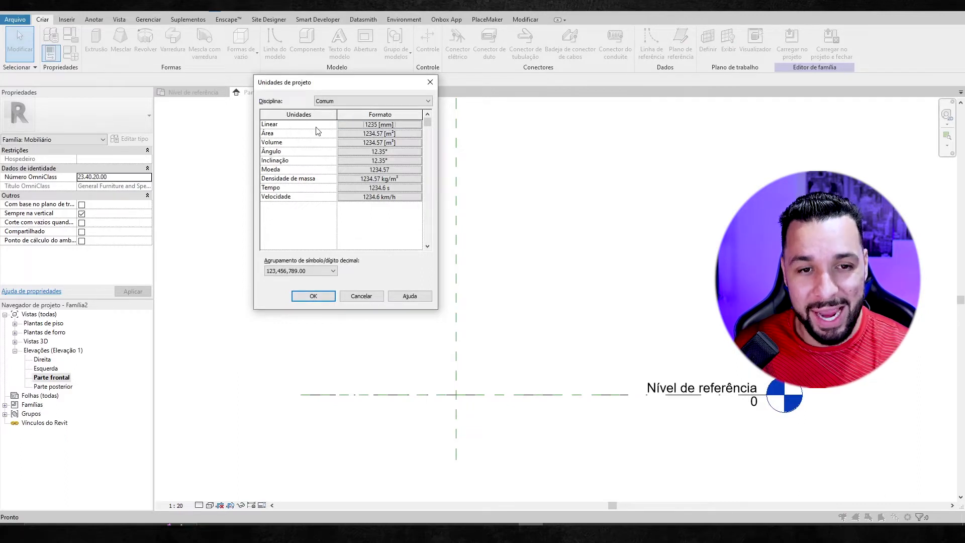
pyautogui.moveTo(365, 79); pyautogui.dragTo(369, 81)
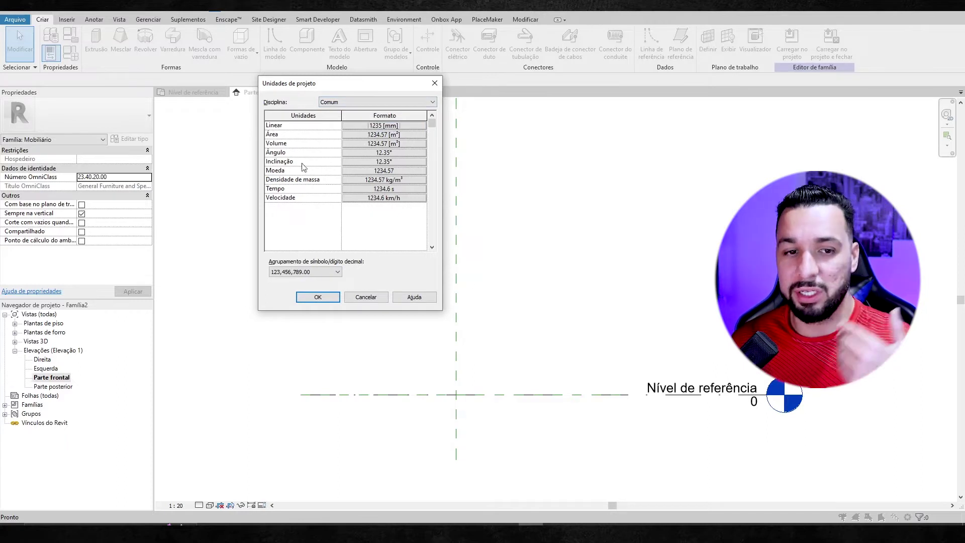
pyautogui.click(358, 124)
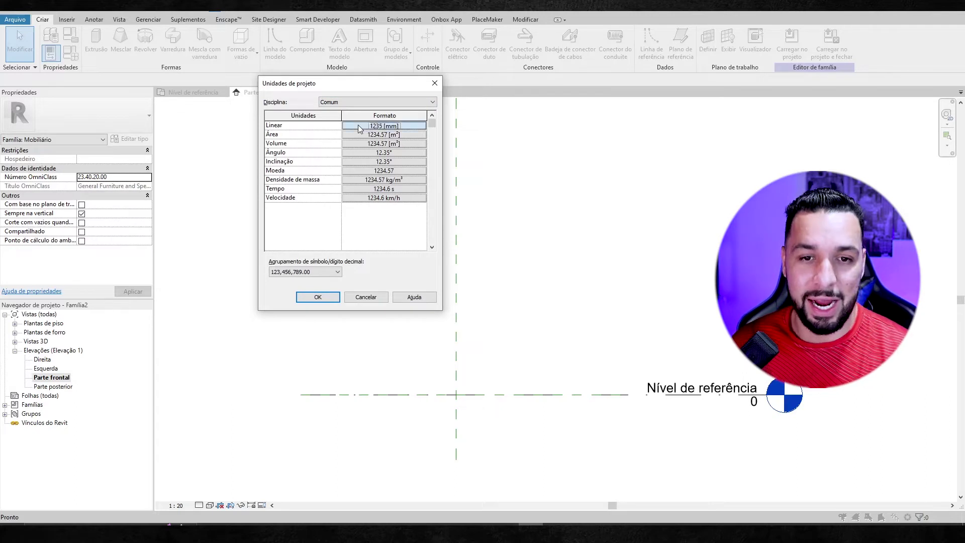
pyautogui.click(367, 142)
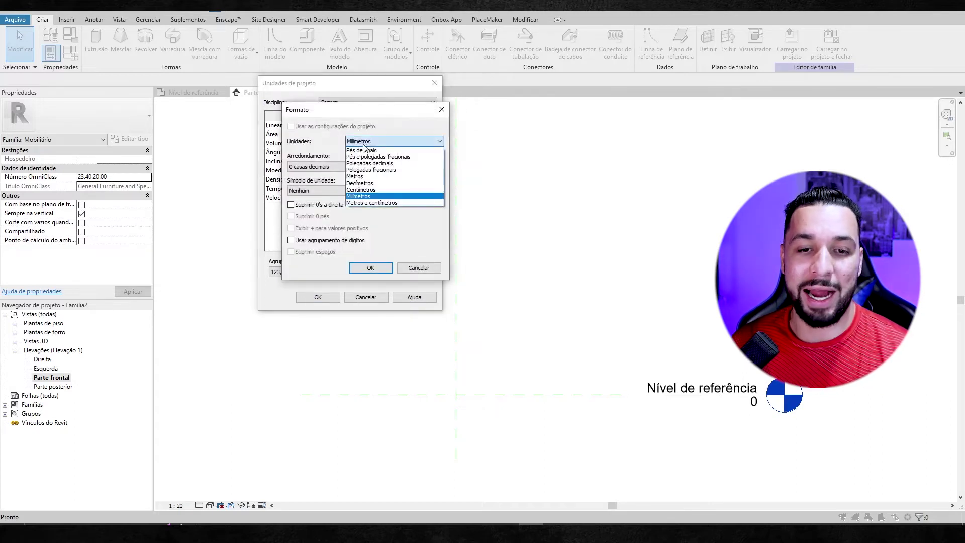
pyautogui.click(372, 178)
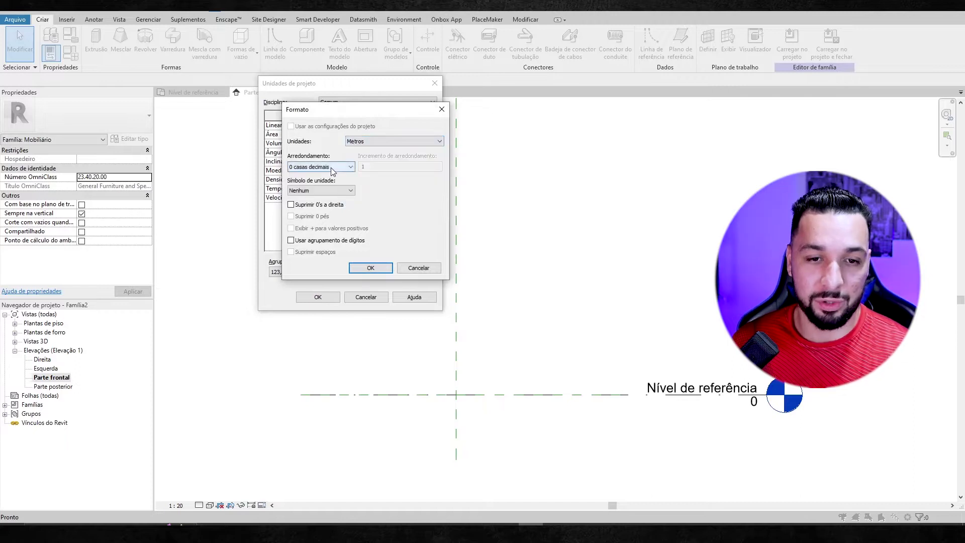
pyautogui.click(334, 167)
pyautogui.click(340, 187)
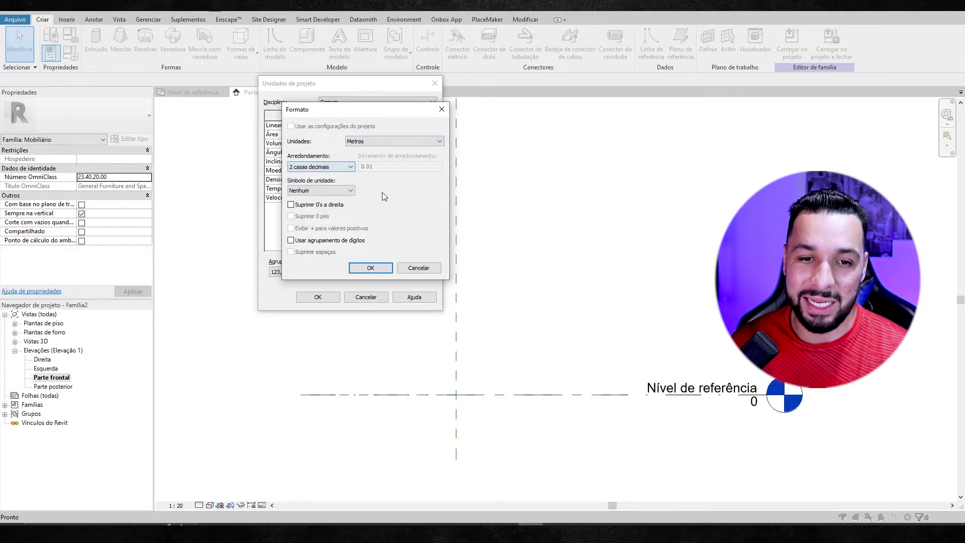
pyautogui.click(373, 268)
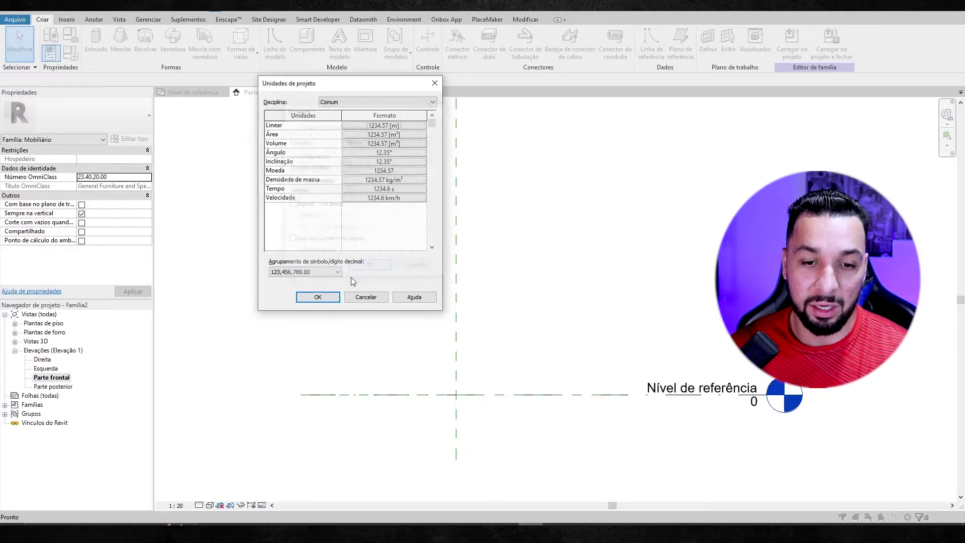
pyautogui.click(319, 297)
pyautogui.scroll(2, 498, 307)
pyautogui.scroll(-3, 509, 314)
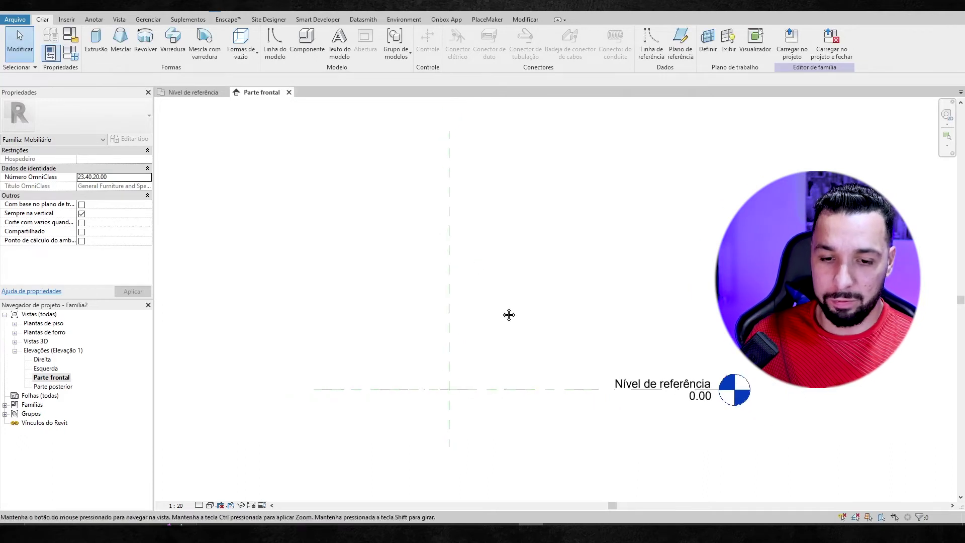
pyautogui.moveTo(509, 315); pyautogui.dragTo(506, 324, button='middle')
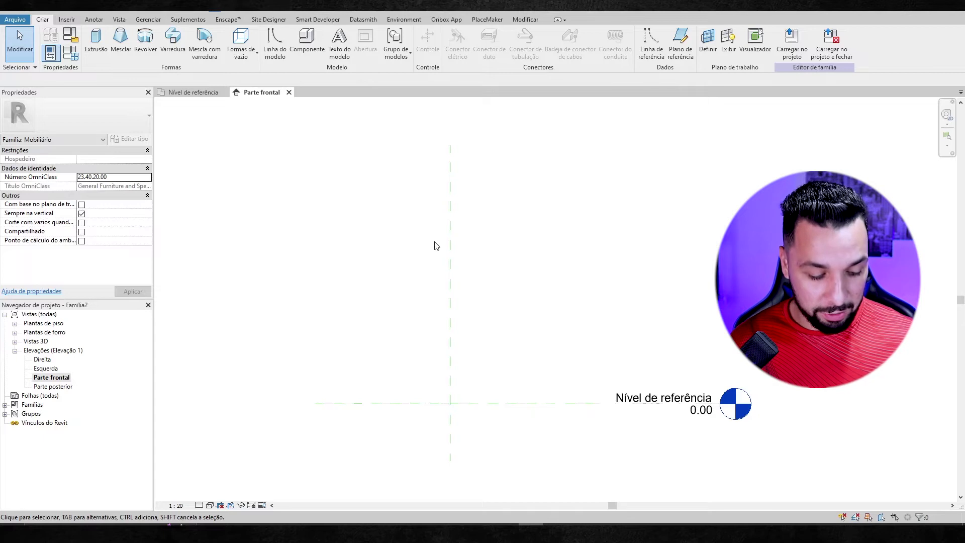
# Create a reference plane picked from the reference level with a 0.9 offset
pyautogui.press('r')
pyautogui.press('p')
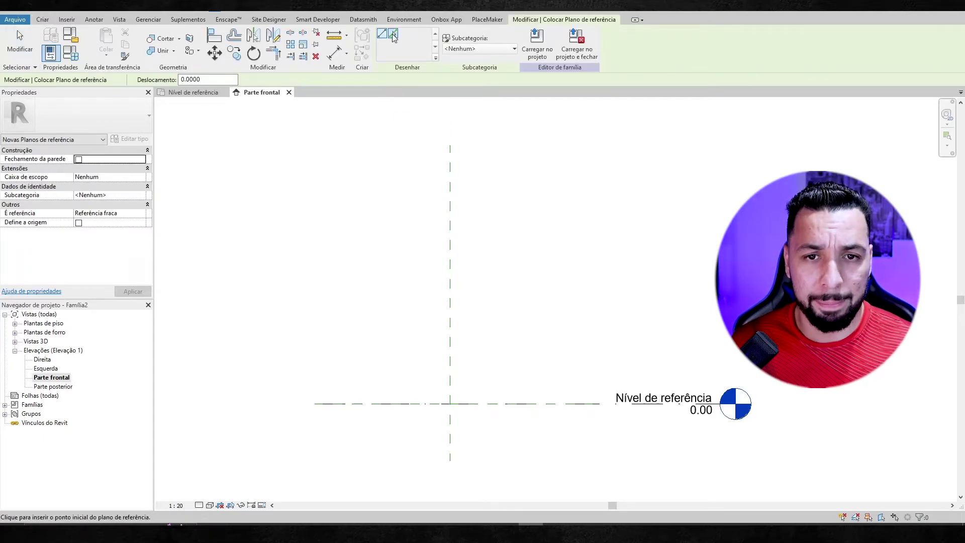
pyautogui.click(394, 36)
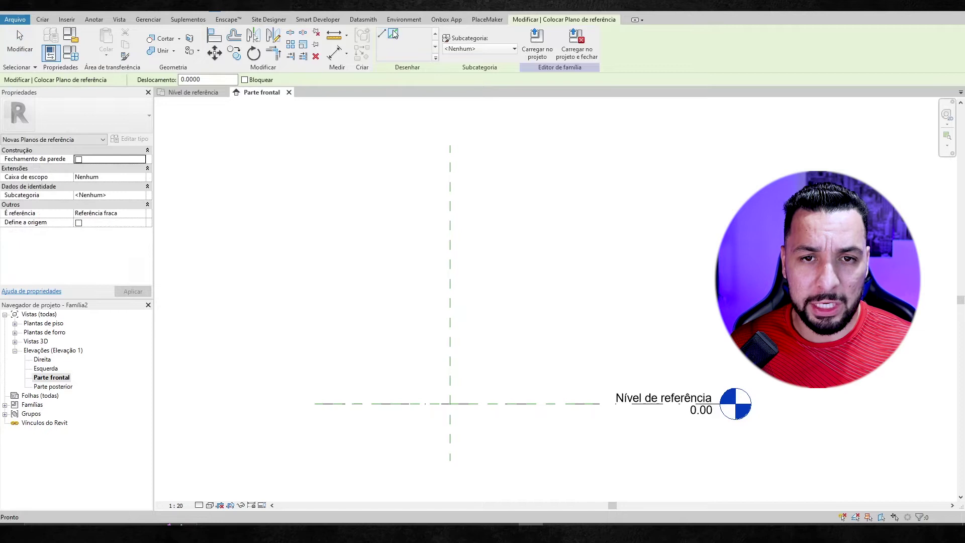
pyautogui.click(205, 77)
pyautogui.write('0.9000')
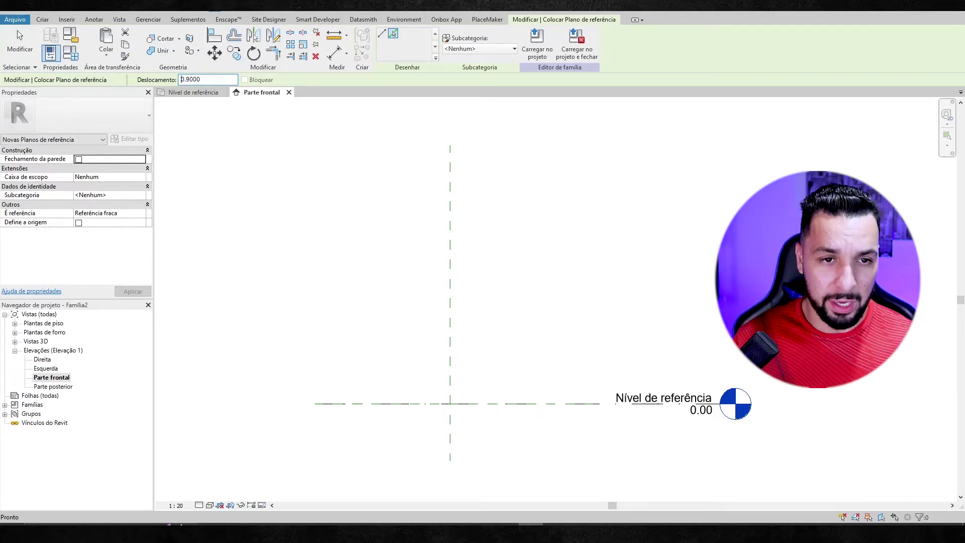
pyautogui.click(491, 405)
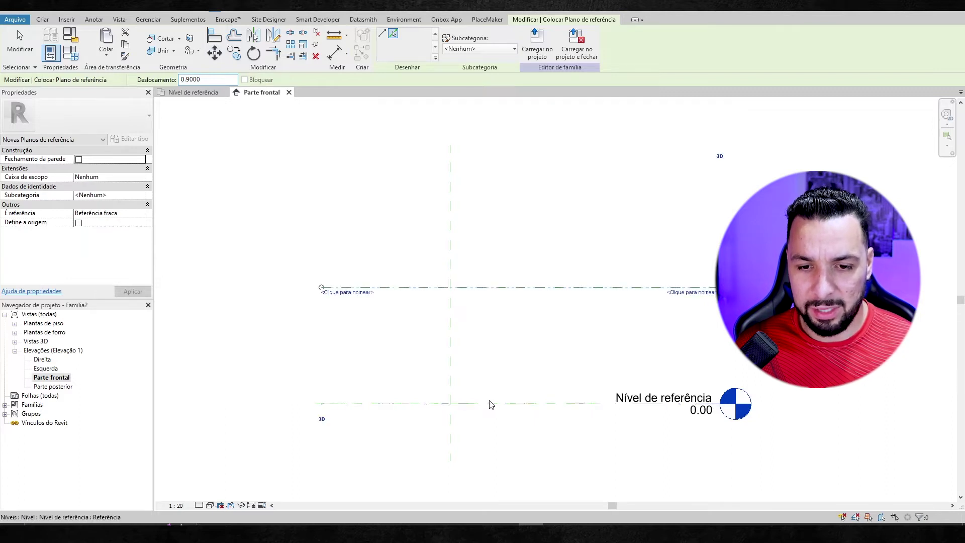
pyautogui.scroll(-1, 505, 349)
pyautogui.scroll(1, 495, 337)
pyautogui.press('Escape')
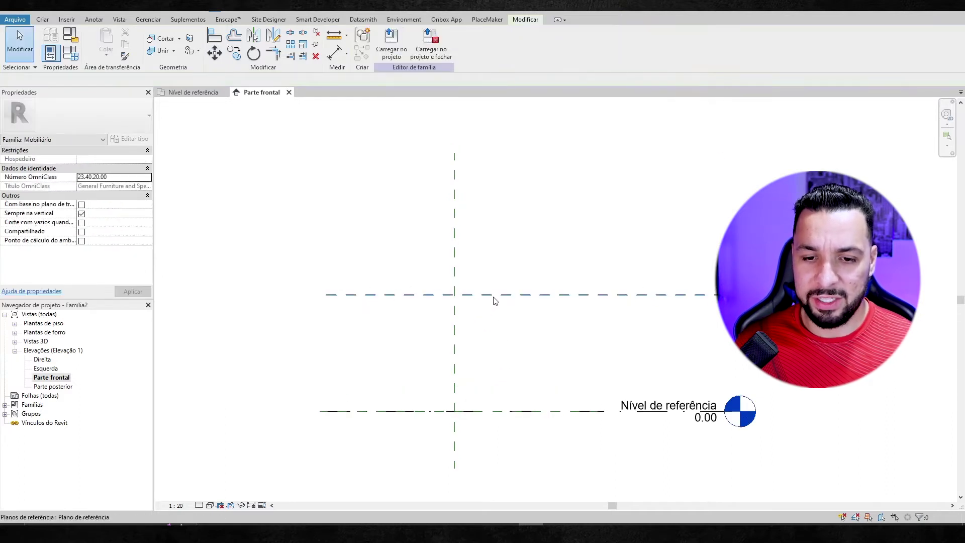
# Select the new horizontal plane, name it altura mesa, and check its position
pyautogui.click(493, 295)
pyautogui.press('Escape')
pyautogui.click(548, 296)
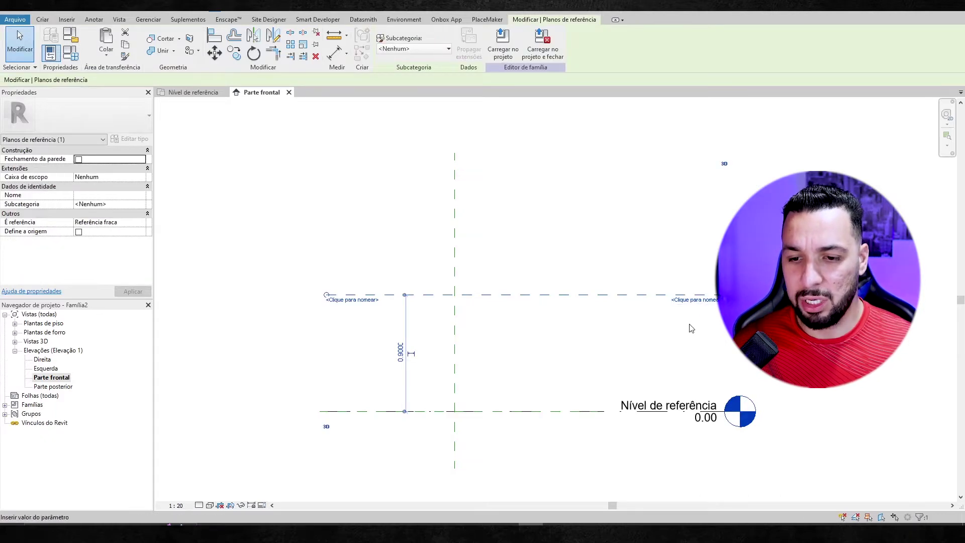
pyautogui.press('Escape')
pyautogui.click(695, 297)
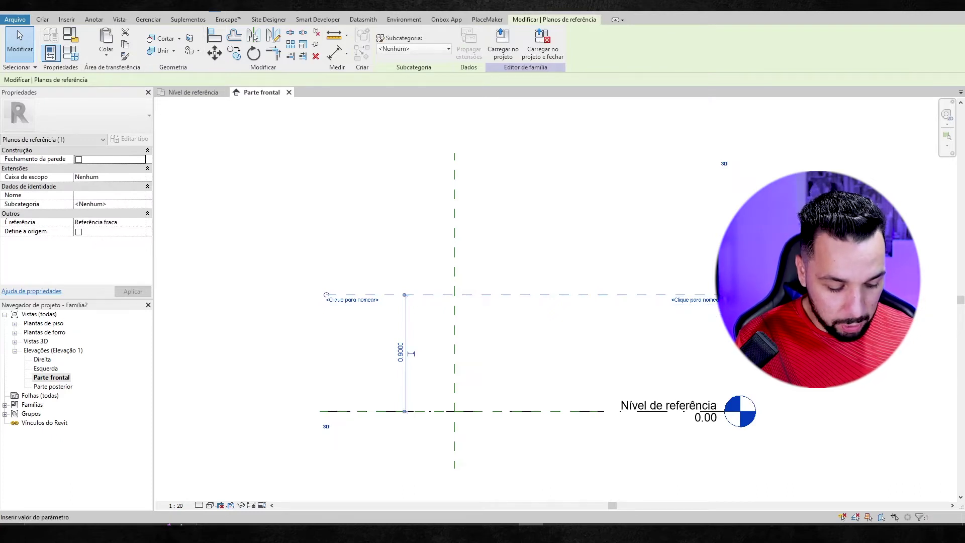
pyautogui.press('Escape')
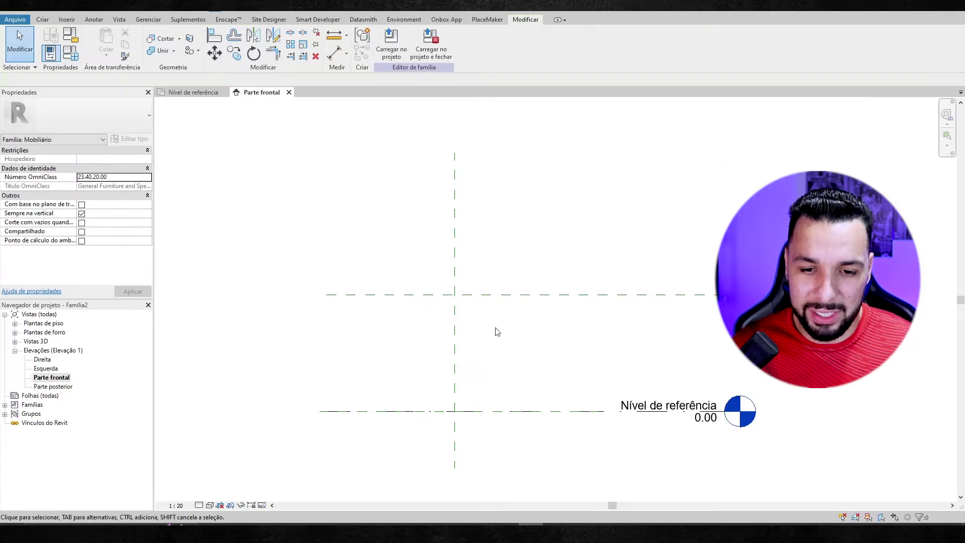
pyautogui.scroll(-1, 508, 286)
pyautogui.click(507, 286)
pyautogui.press('Escape')
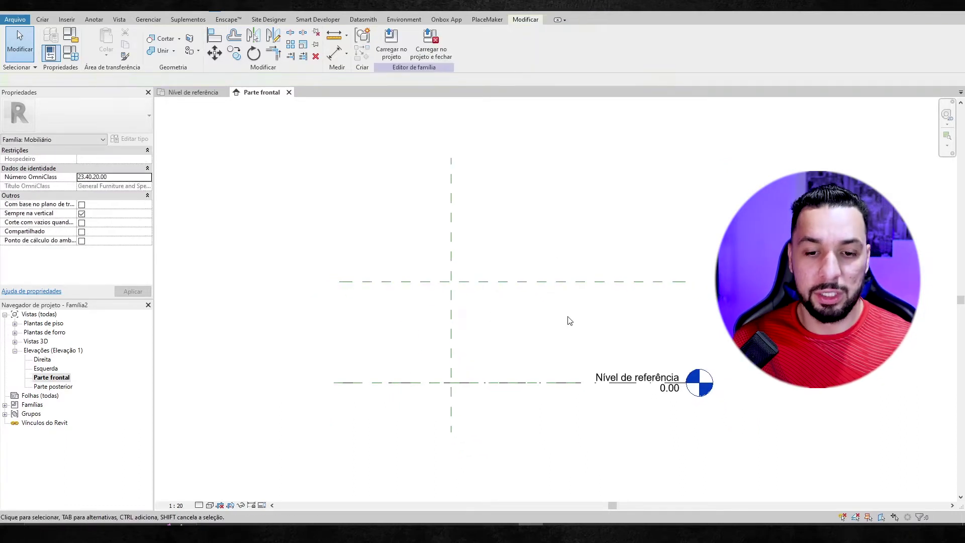
pyautogui.moveTo(567, 320); pyautogui.dragTo(595, 323, button='middle')
pyautogui.click(577, 276)
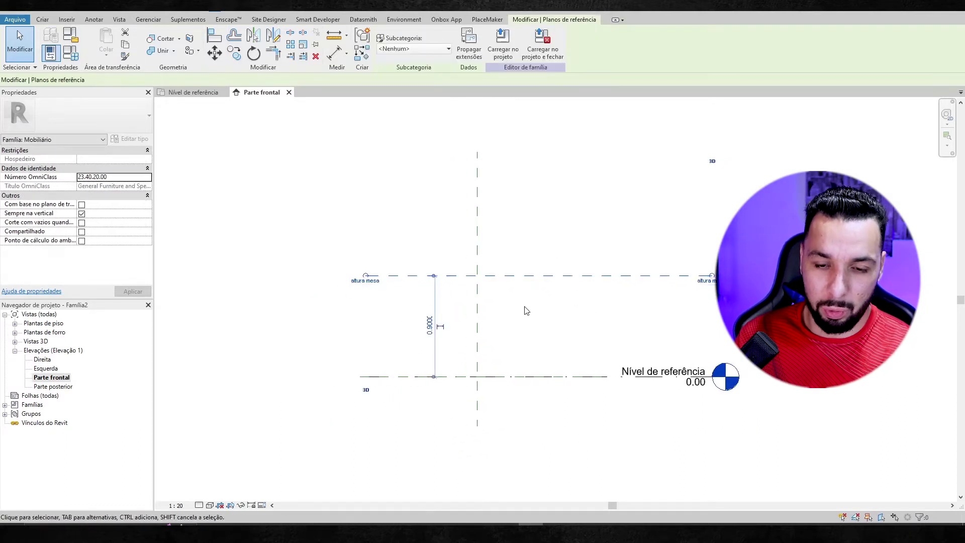
pyautogui.press('Escape')
pyautogui.scroll(-1, 526, 283)
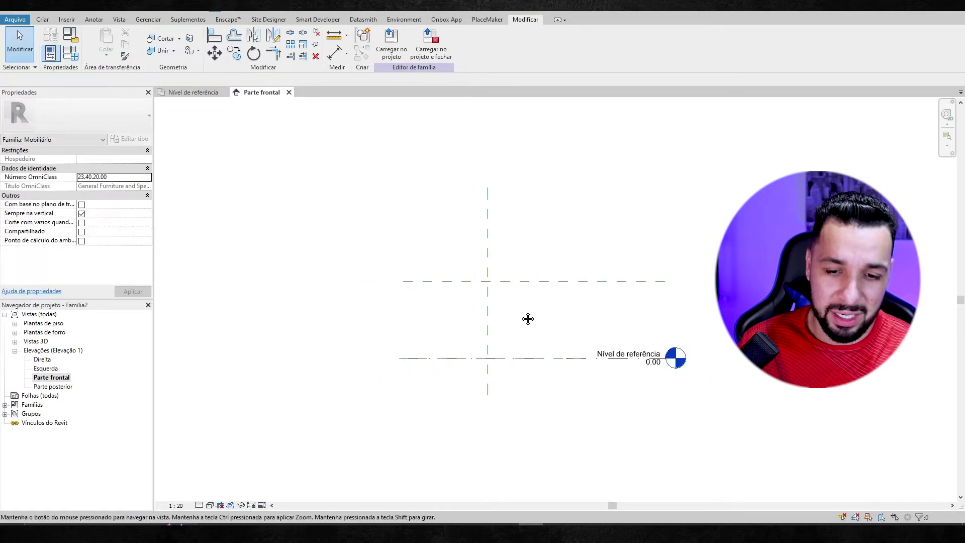
pyautogui.scroll(1, 518, 309)
pyautogui.scroll(1, 472, 287)
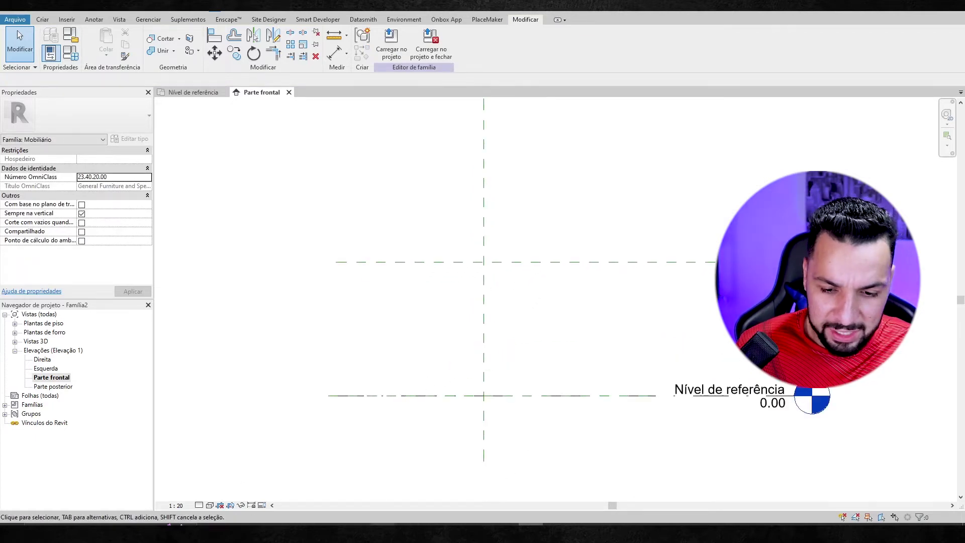
# View Referencia.jpg of the round glass table in Photos, then return to its folder
pyautogui.click(536, 496)
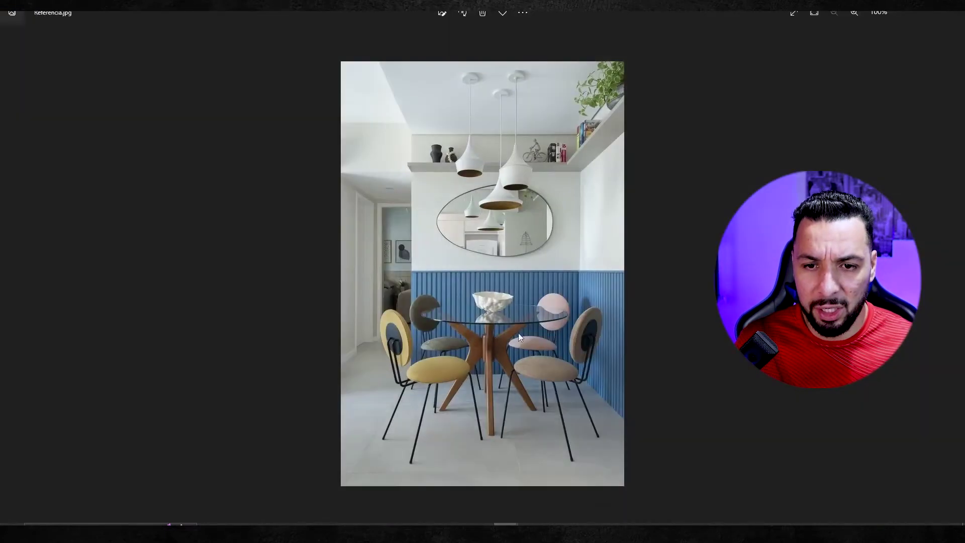
pyautogui.scroll(2, 508, 419)
pyautogui.scroll(2, 507, 416)
pyautogui.scroll(-2, 497, 333)
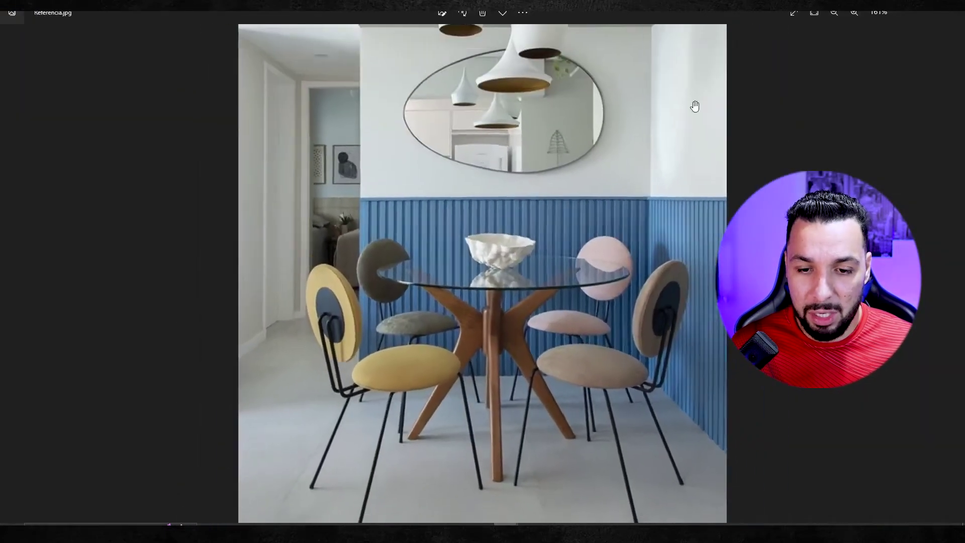
pyautogui.click(953, 11)
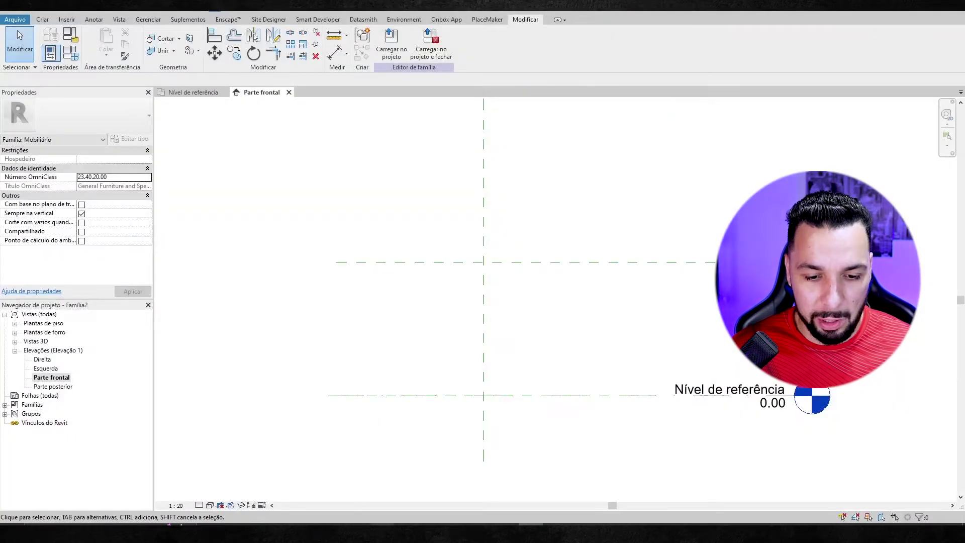
pyautogui.hotkey('alt', 'Tab')
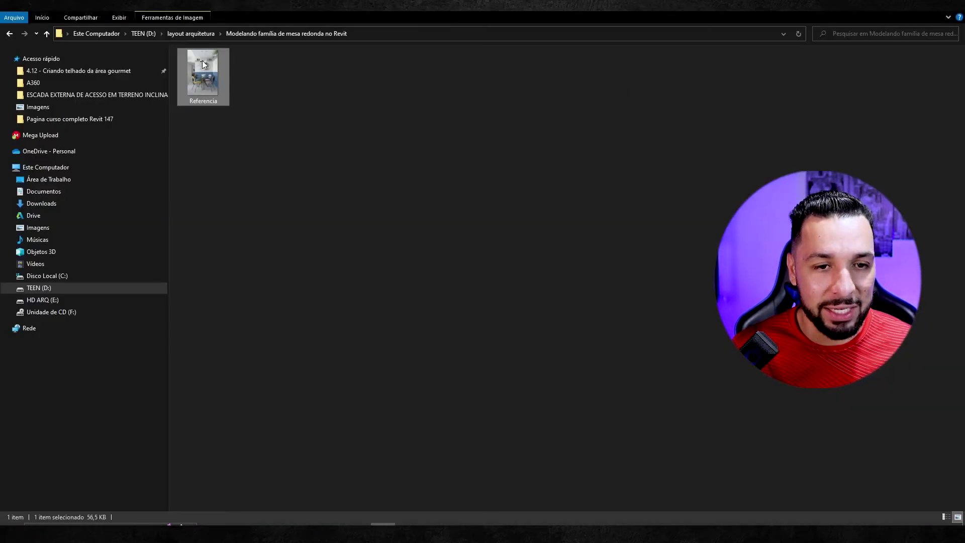
# Close the photo preview and drag Referencia.jpg from File Explorer into Revit's Parte frontal elevation
pyautogui.moveTo(203, 61); pyautogui.dragTo(219, 81)
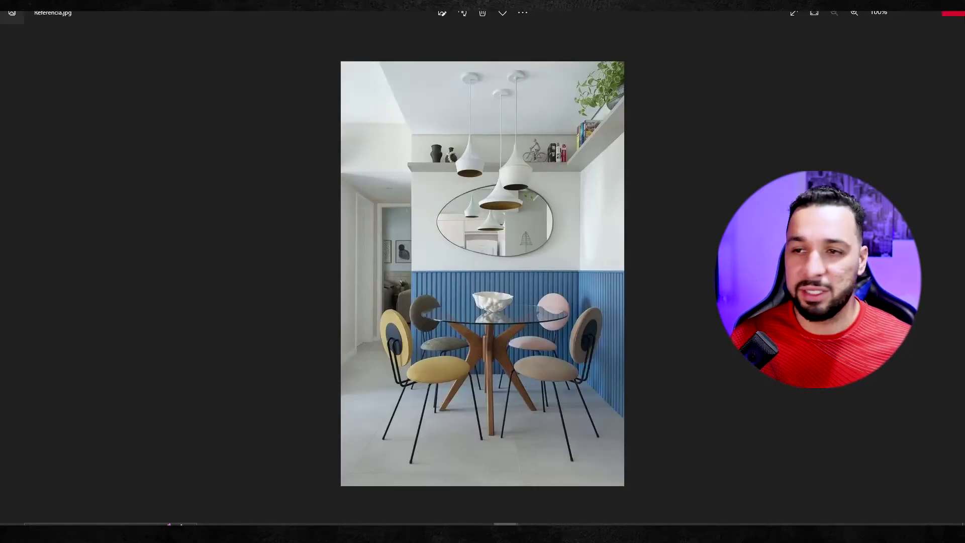
pyautogui.hotkey('alt', 'F4')
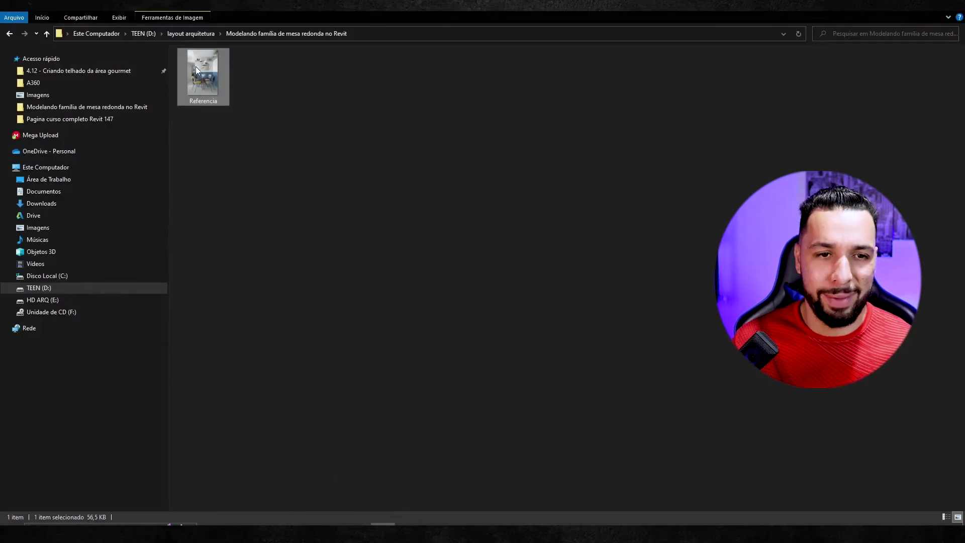
pyautogui.click(273, 170)
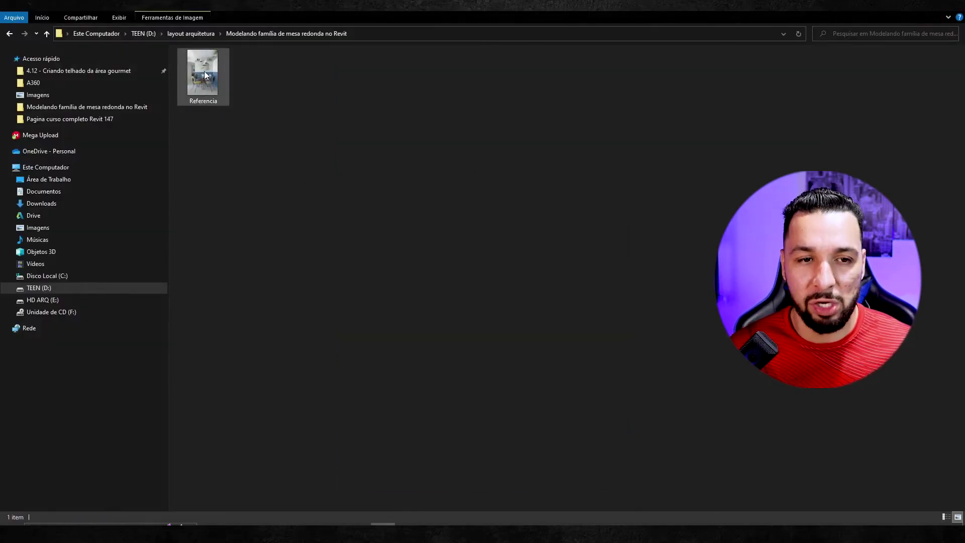
pyautogui.moveTo(205, 75); pyautogui.dragTo(406, 313)
pyautogui.moveTo(495, 452)
pyautogui.mouseDown()
pyautogui.moveTo(204, 66)
pyautogui.moveTo(349, 194)
pyautogui.moveTo(478, 345)
pyautogui.moveTo(550, 468)
pyautogui.moveTo(534, 538)
pyautogui.moveTo(511, 407)
pyautogui.mouseUp()
pyautogui.moveTo(607, 446)
pyautogui.mouseDown()
pyautogui.moveTo(508, 506)
pyautogui.moveTo(534, 394)
pyautogui.moveTo(495, 301)
pyautogui.mouseUp()
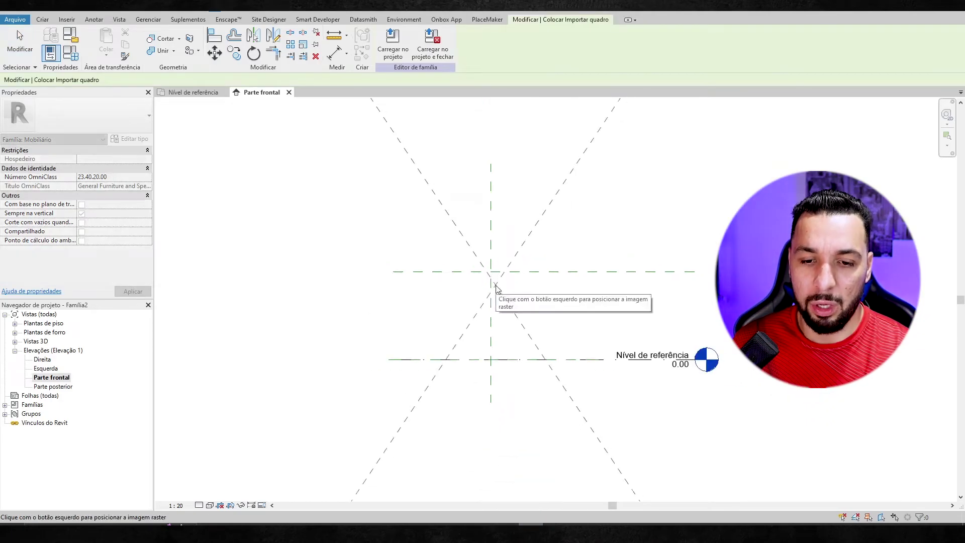
# Place Referencia.jpg as a raster image in the front elevation and frame it for rescaling
pyautogui.click(497, 299)
pyautogui.scroll(2, 552, 294)
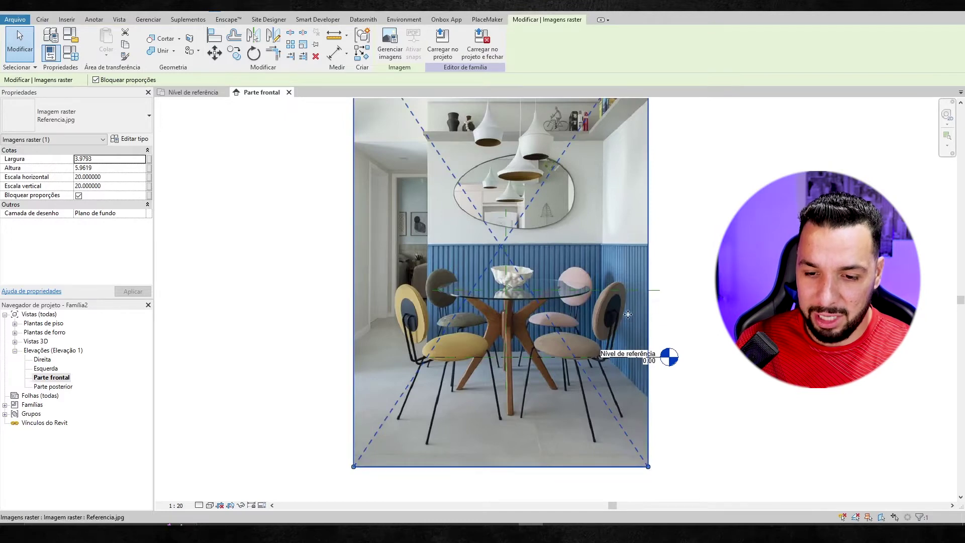
pyautogui.scroll(1, 470, 347)
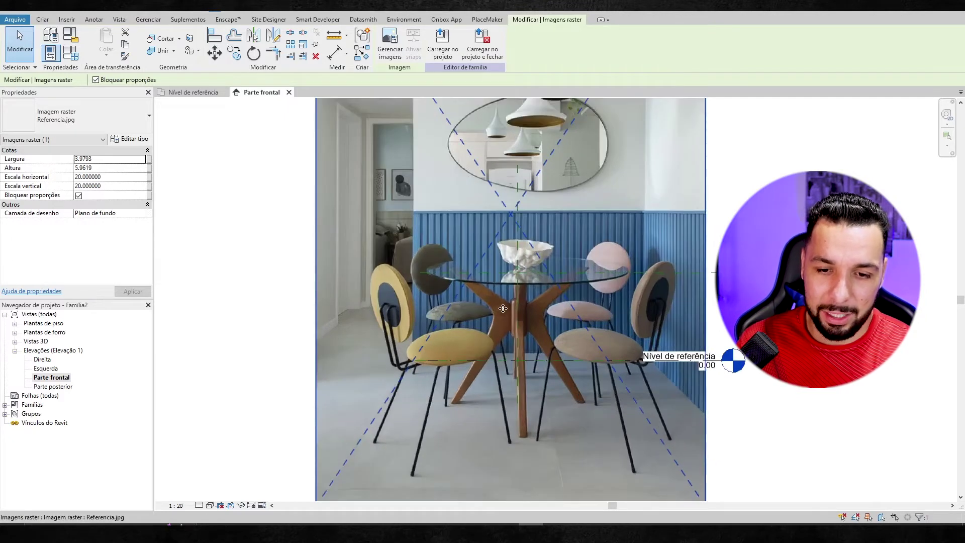
pyautogui.scroll(-1, 476, 308)
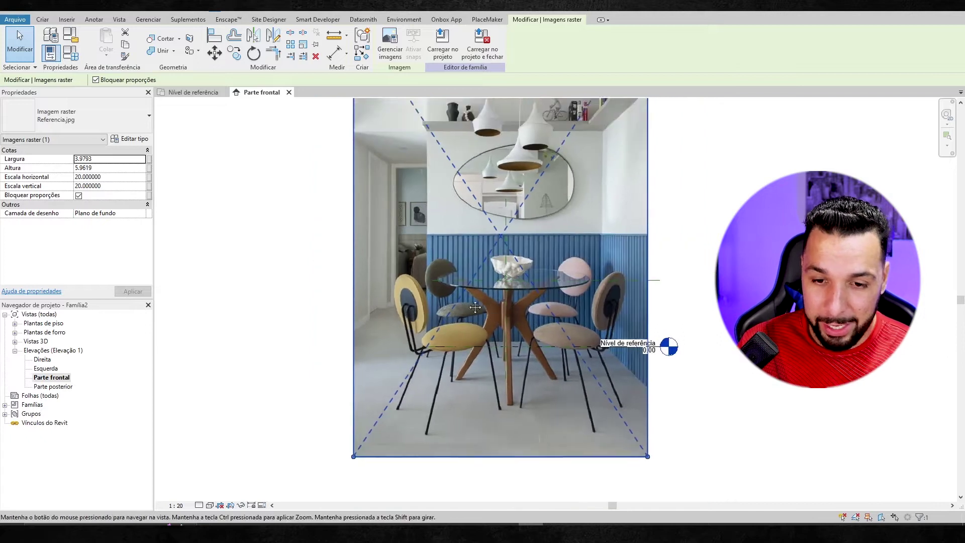
pyautogui.moveTo(475, 307); pyautogui.dragTo(461, 286, button='middle')
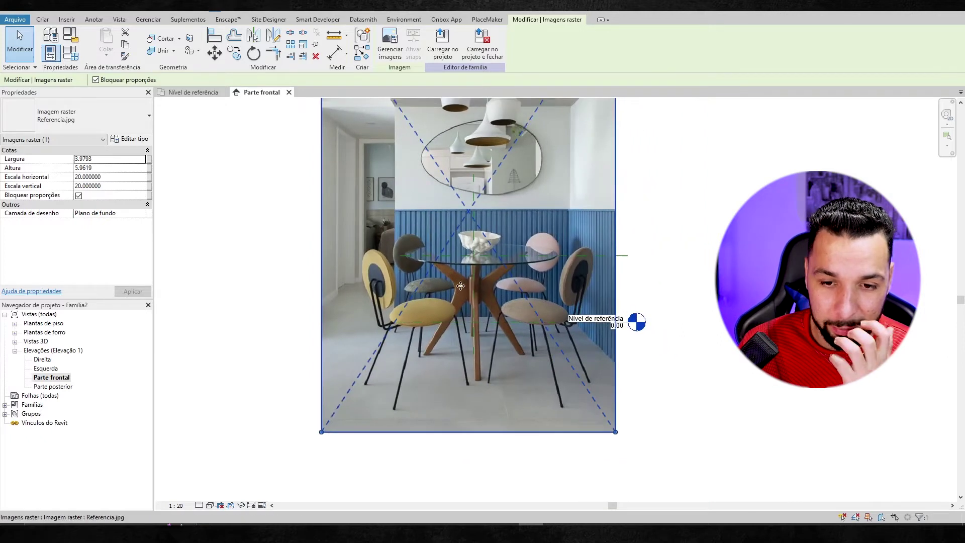
pyautogui.click(332, 53)
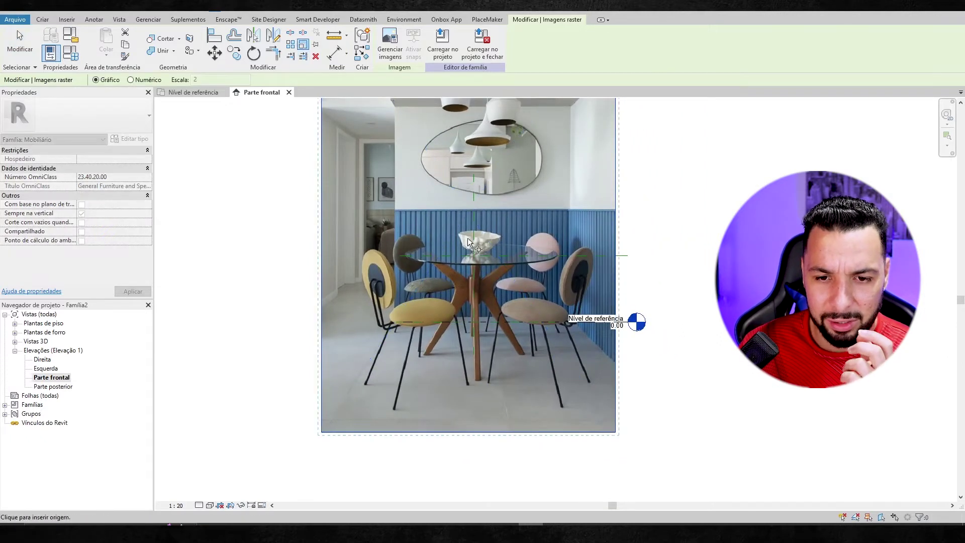
pyautogui.press('Escape')
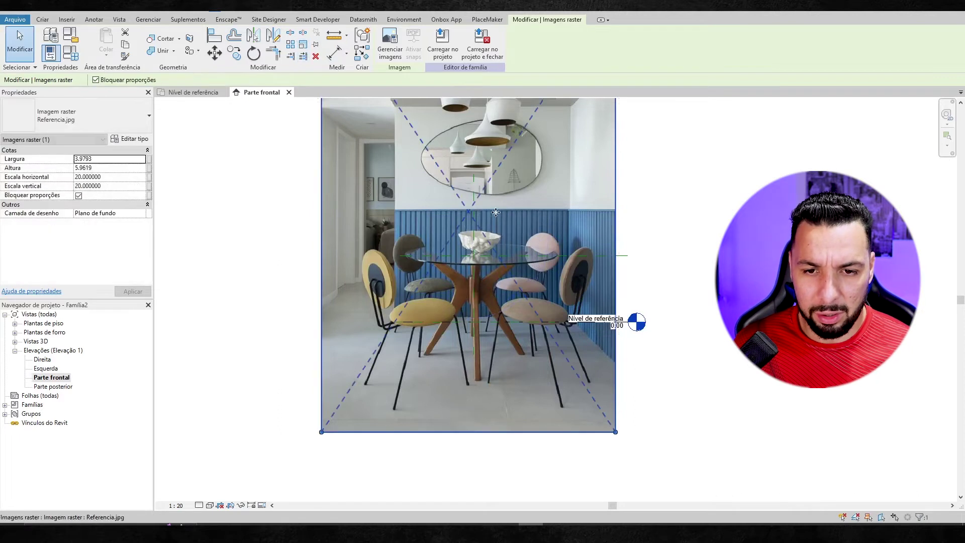
pyautogui.click(303, 45)
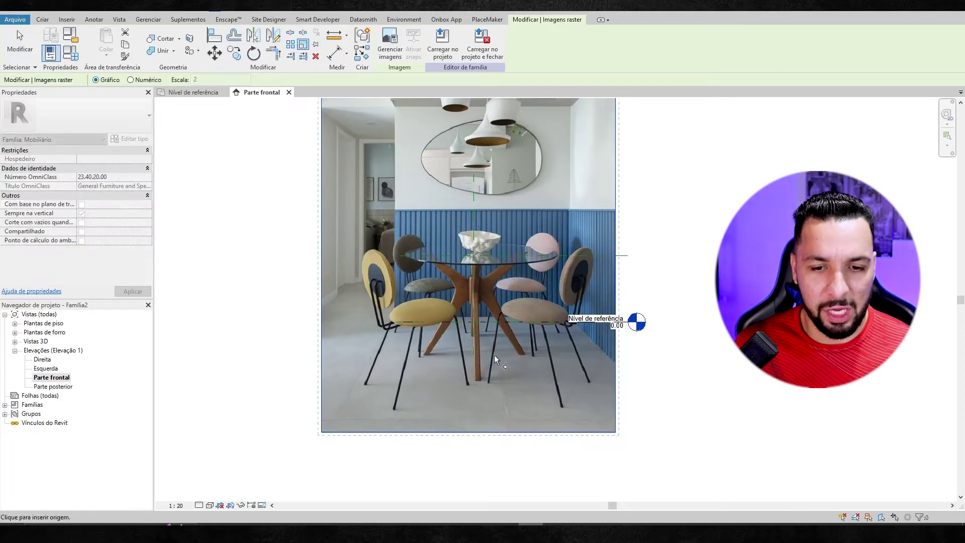
# Scale the photo from the table foot to its top so the table height becomes 0.90
pyautogui.scroll(2, 437, 342)
pyautogui.scroll(2, 415, 359)
pyautogui.click(405, 363)
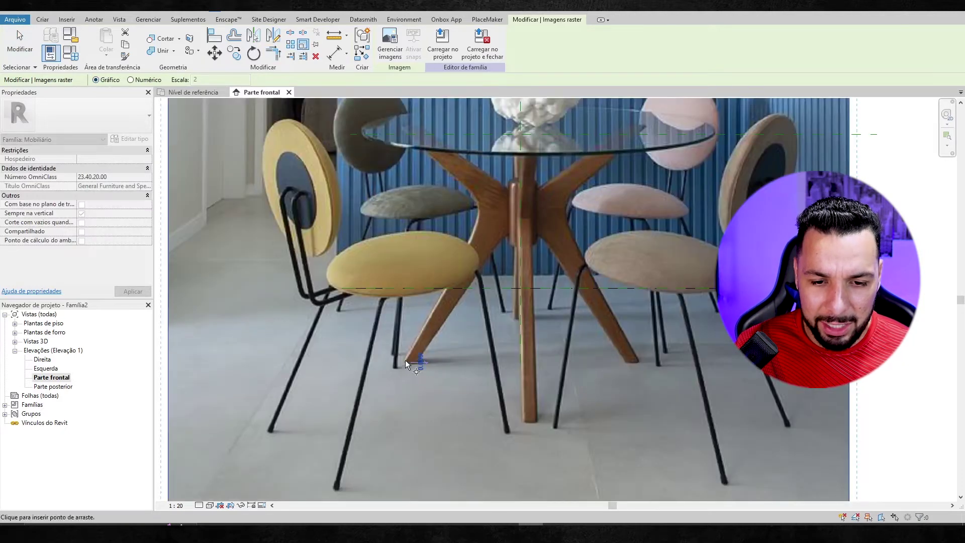
pyautogui.click(402, 125)
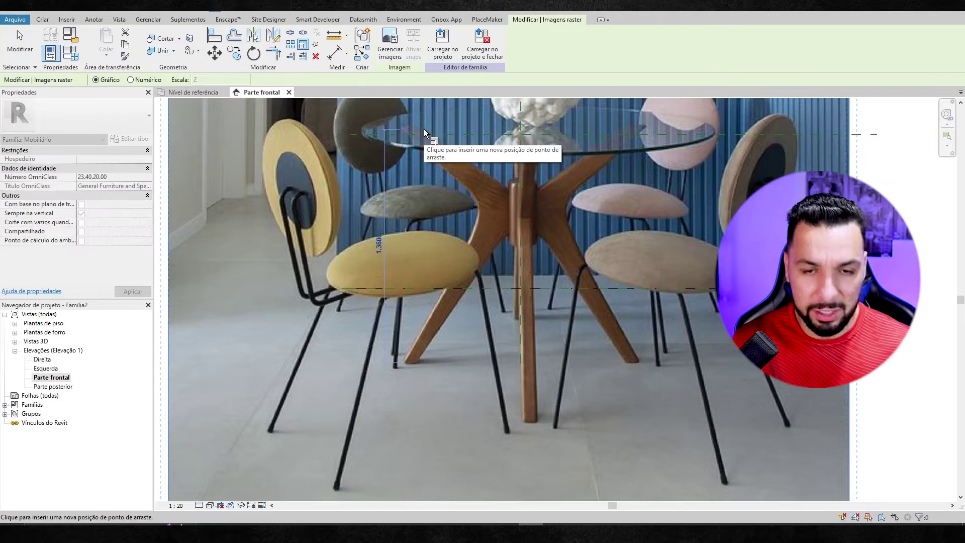
pyautogui.click(424, 129)
pyautogui.write('0.90')
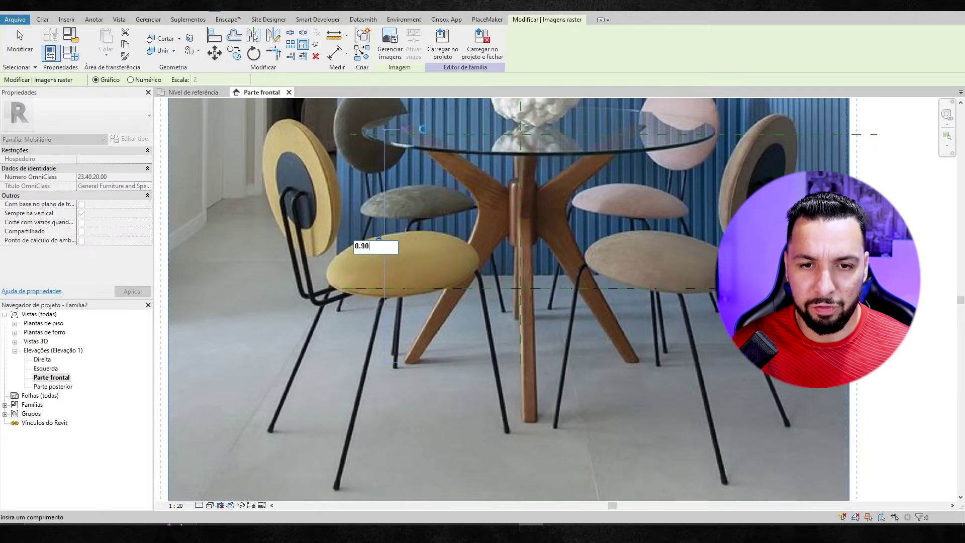
pyautogui.press('Return')
# Move the rescaled photo to align the table with the reference level and centre
pyautogui.scroll(-2, 488, 116)
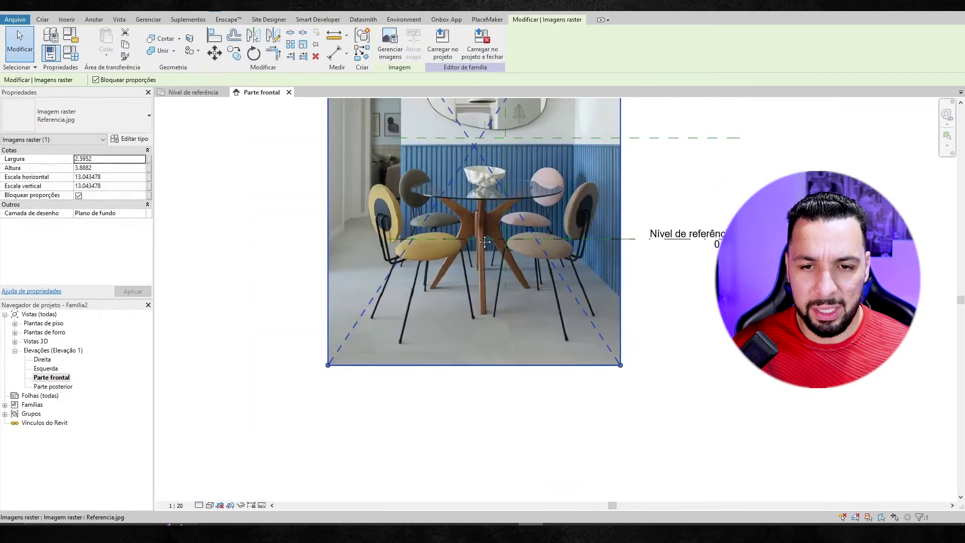
pyautogui.moveTo(452, 201); pyautogui.dragTo(419, 342, button='middle')
pyautogui.moveTo(426, 300); pyautogui.dragTo(481, 261)
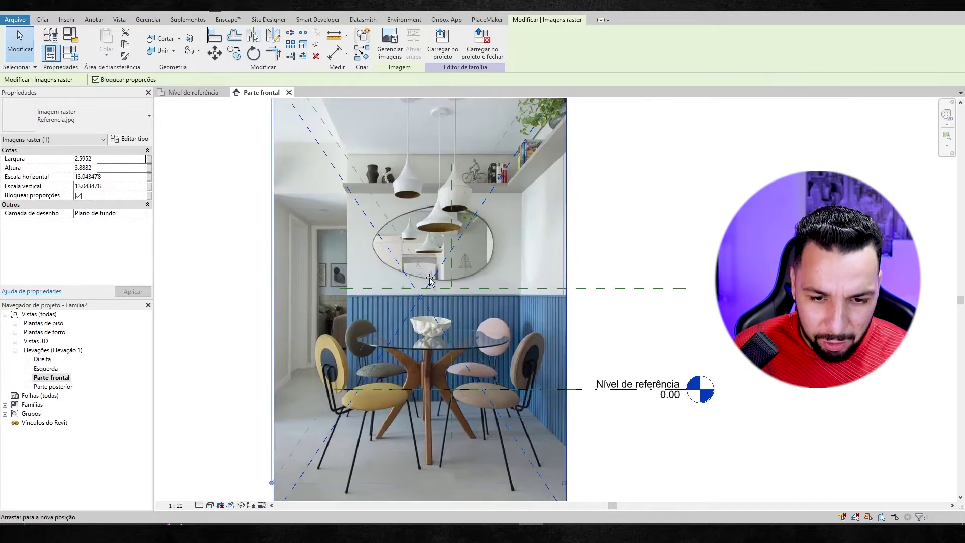
pyautogui.scroll(1, 501, 332)
pyautogui.scroll(2, 501, 332)
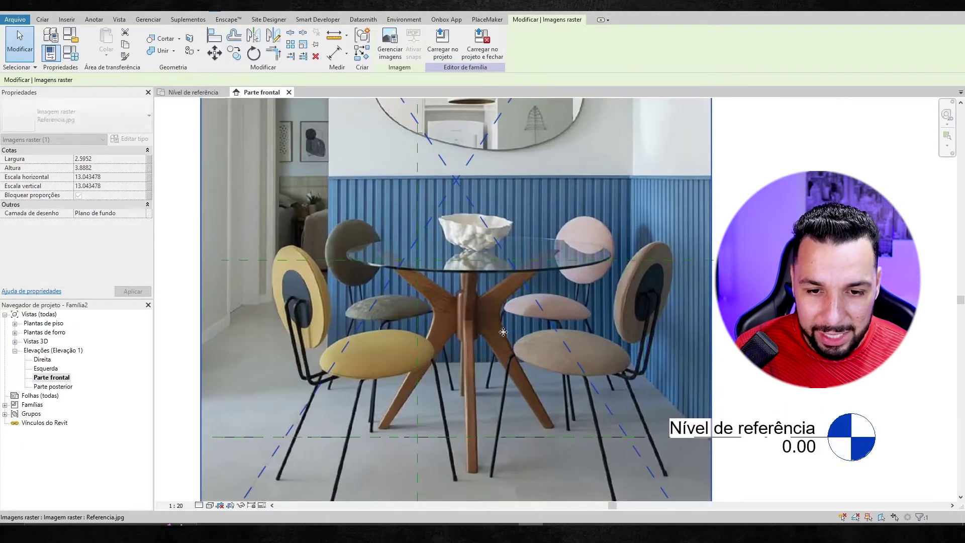
pyautogui.moveTo(502, 332); pyautogui.dragTo(450, 309)
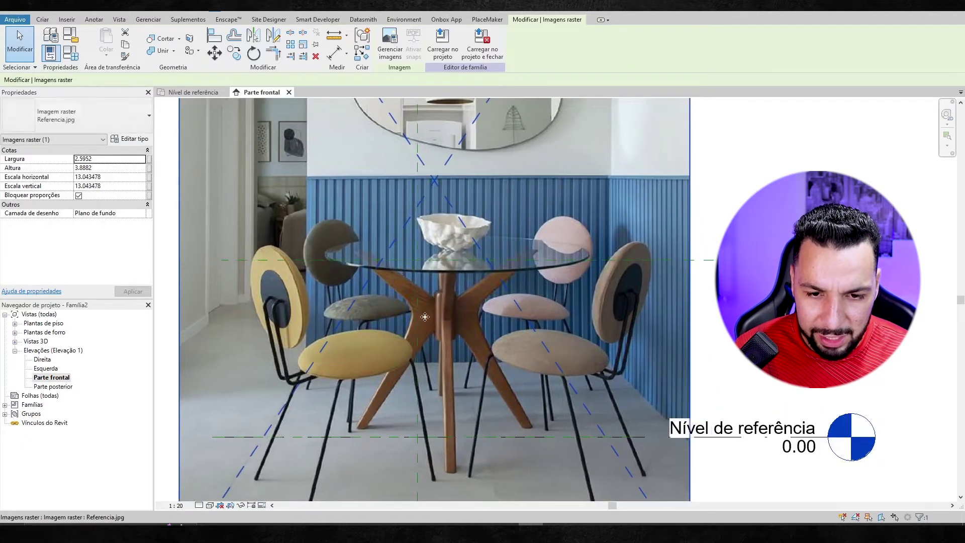
pyautogui.scroll(-2, 419, 311)
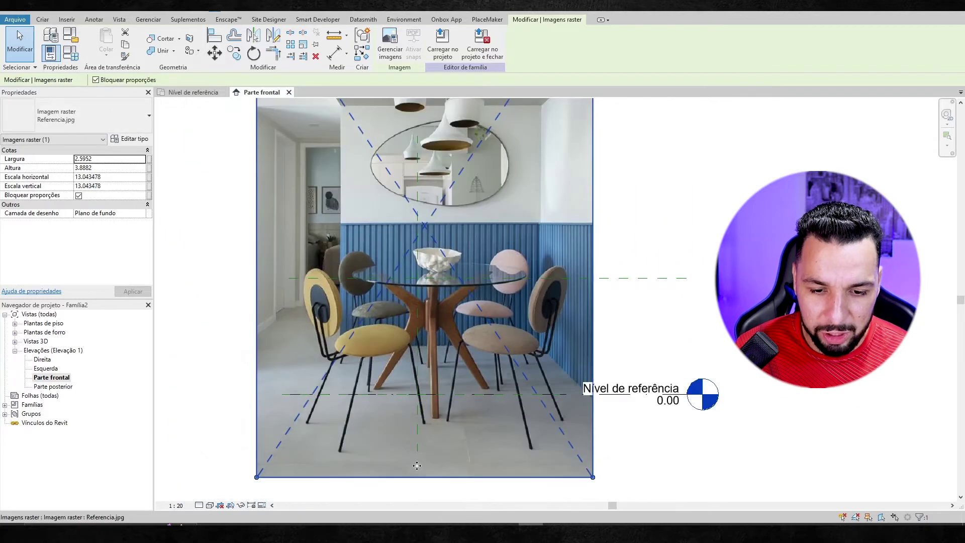
# Select the reference photo and inspect its size and placement
pyautogui.press('Escape')
pyautogui.click(415, 427)
pyautogui.scroll(2, 413, 326)
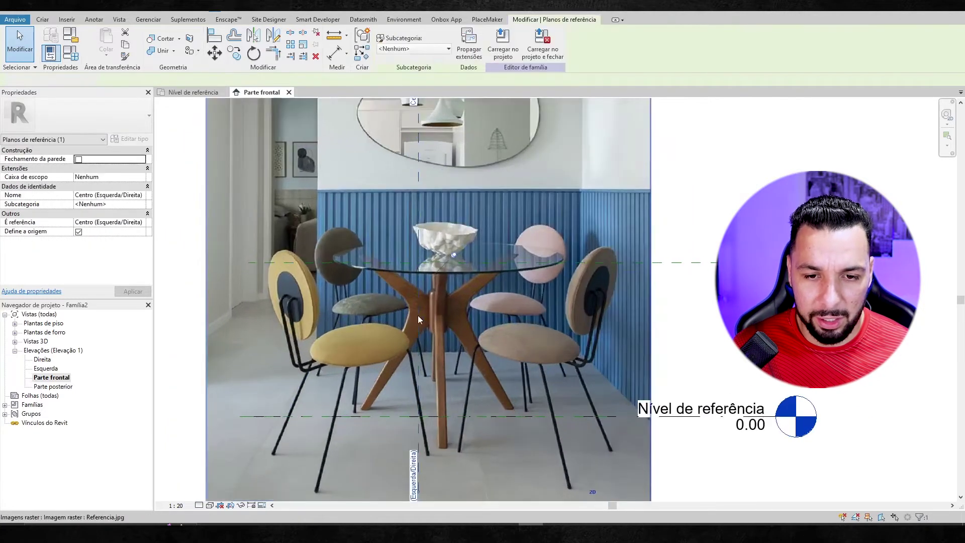
pyautogui.click(438, 294)
pyautogui.scroll(1, 438, 292)
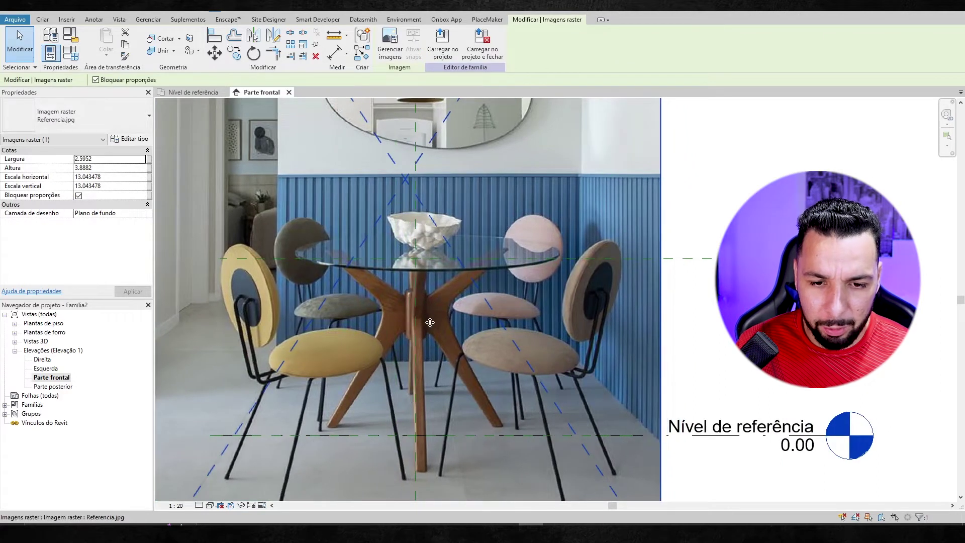
pyautogui.scroll(1, 420, 319)
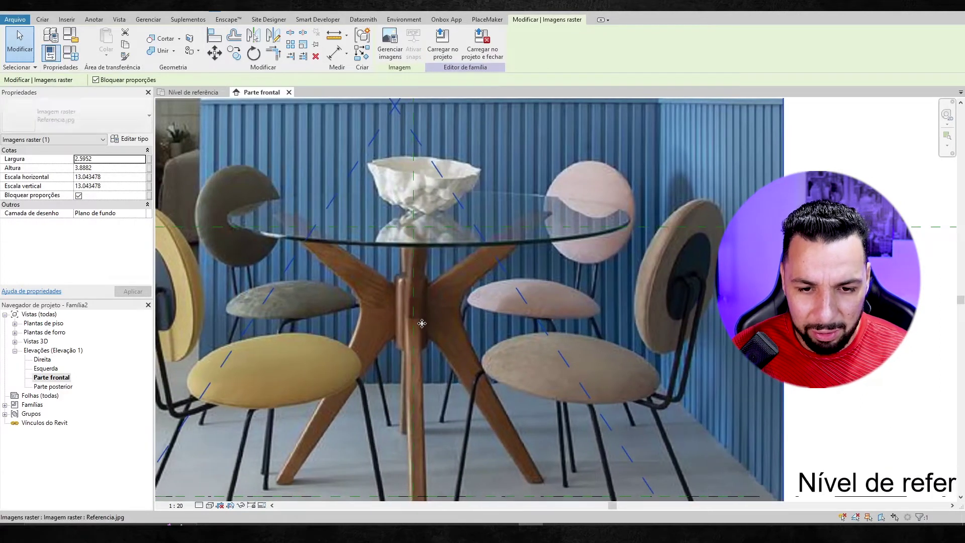
pyautogui.scroll(-1, 421, 323)
pyautogui.scroll(-1, 397, 315)
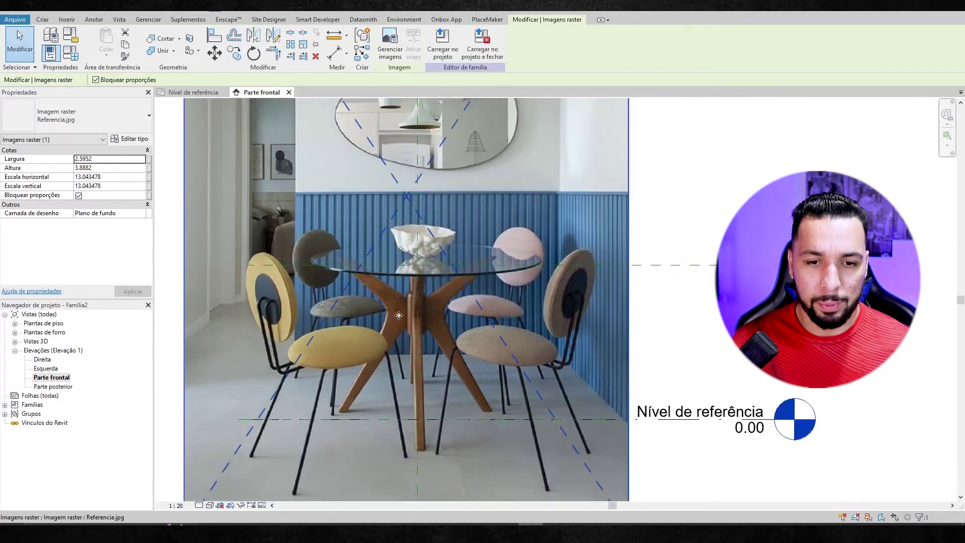
pyautogui.scroll(1, 430, 391)
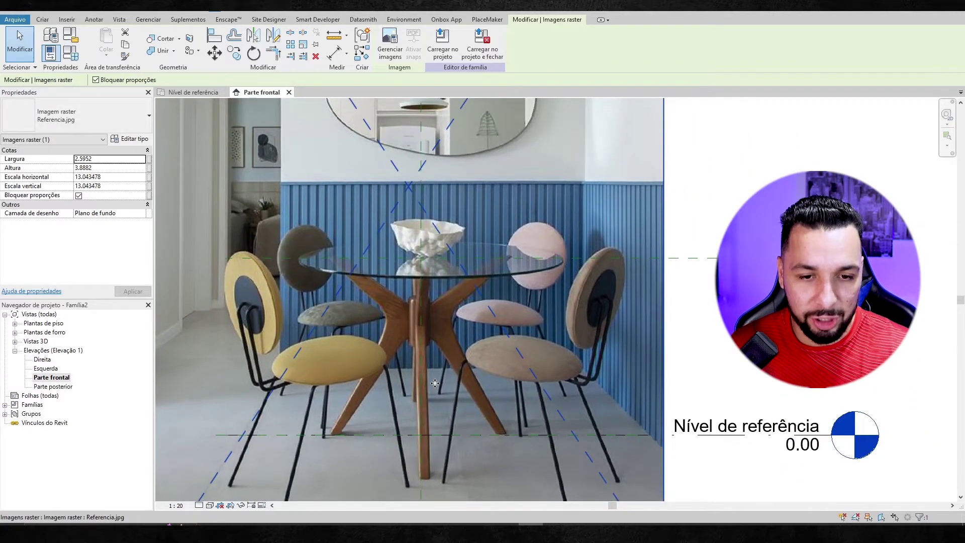
pyautogui.scroll(1, 333, 293)
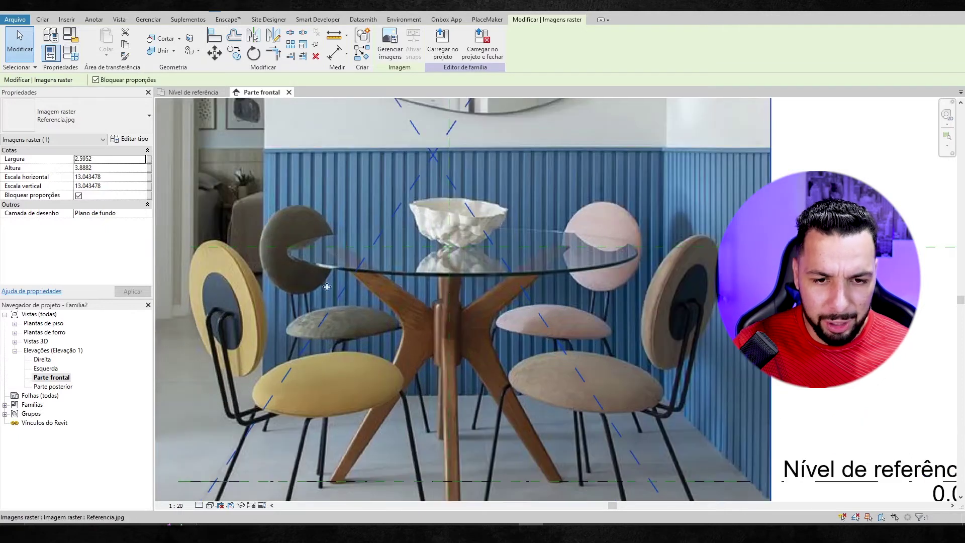
pyautogui.press('Escape')
# Check the 'altura mesa' reference plane and the reference level against the photo
pyautogui.scroll(-1, 343, 246)
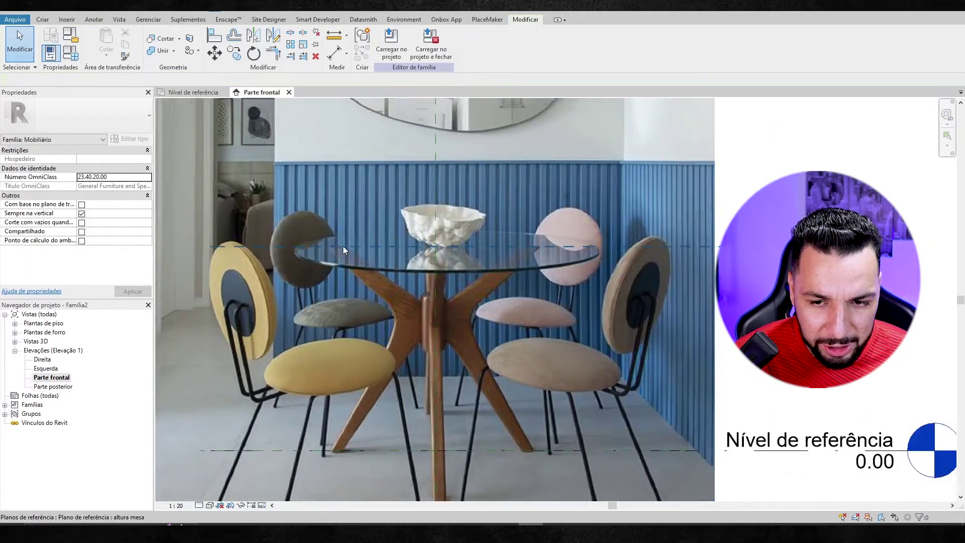
pyautogui.scroll(-1, 343, 247)
pyautogui.click(651, 247)
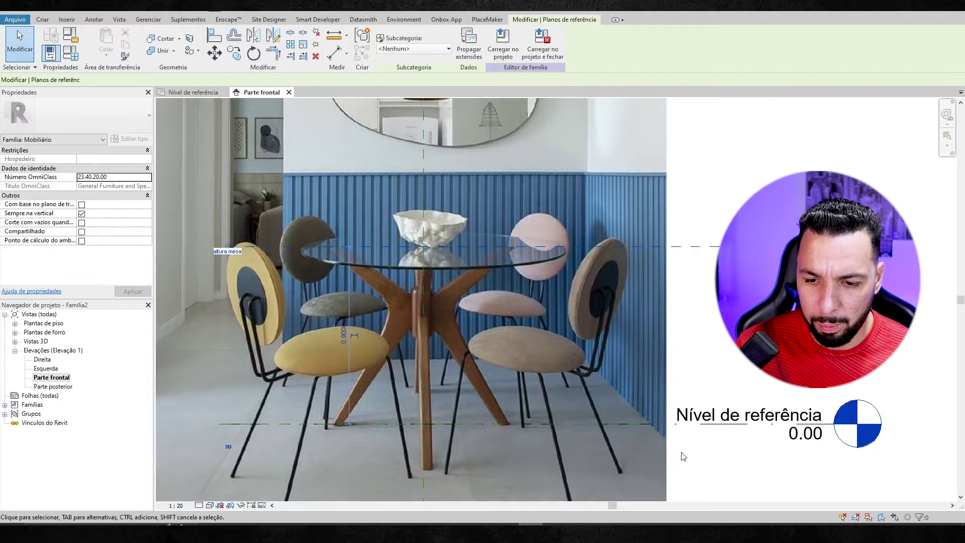
pyautogui.click(649, 431)
pyautogui.scroll(2, 333, 427)
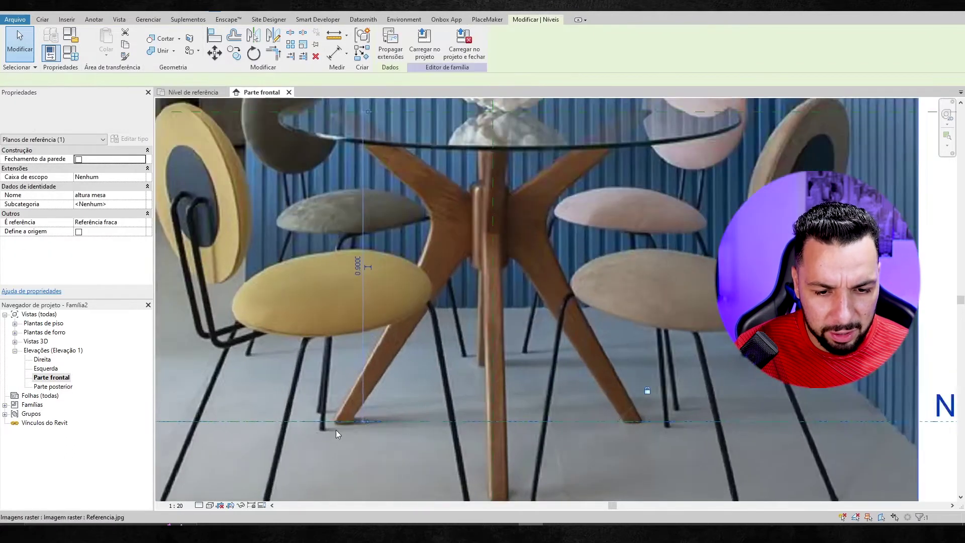
pyautogui.scroll(-3, 331, 417)
pyautogui.press('Escape')
pyautogui.scroll(-1, 349, 355)
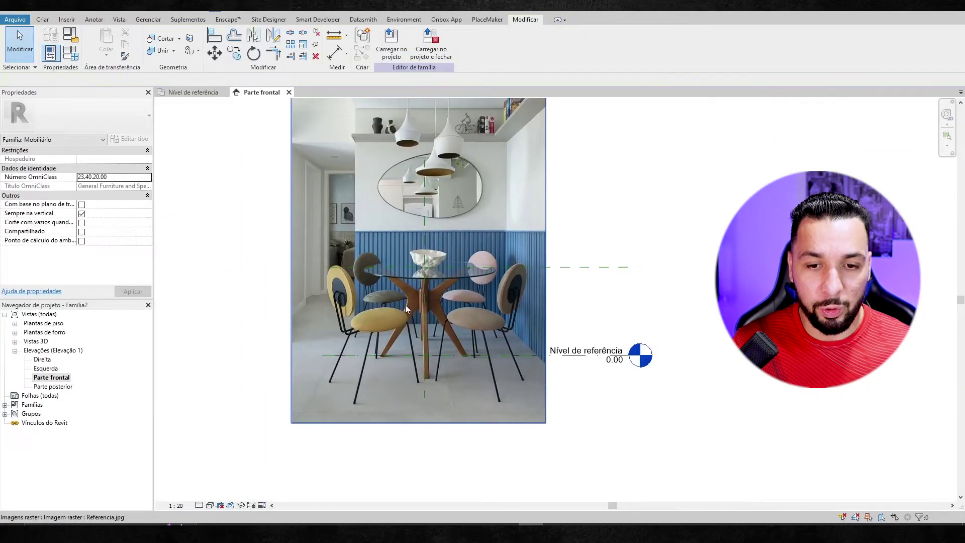
pyautogui.scroll(2, 405, 305)
# Start a new extrusion sketch from Criar > Extrusão
pyautogui.click(20, 45)
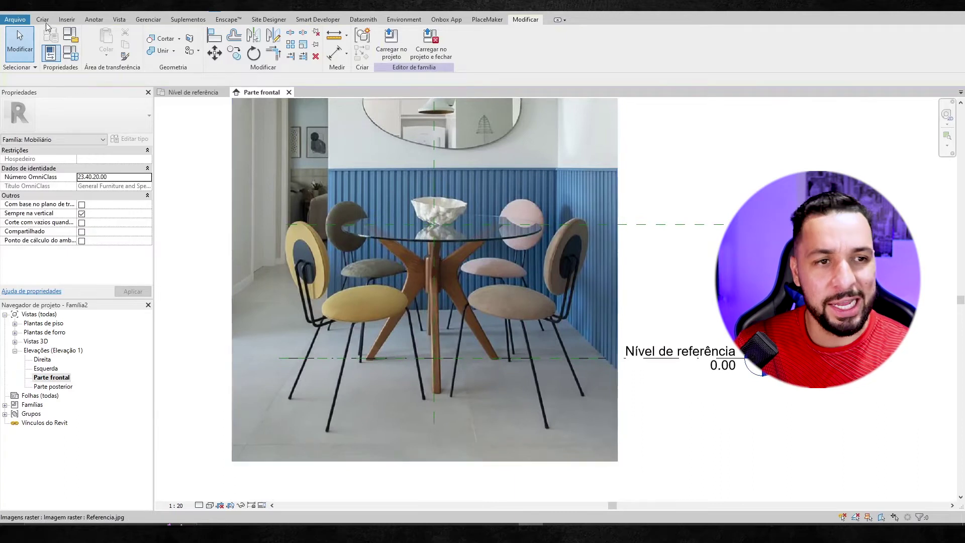
pyautogui.click(42, 19)
pyautogui.scroll(-1, 647, 325)
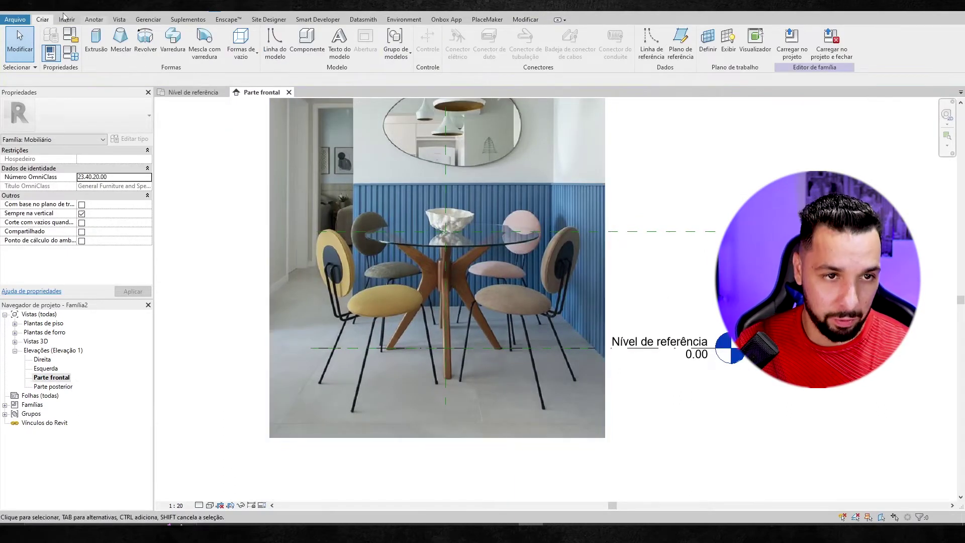
pyautogui.click(96, 43)
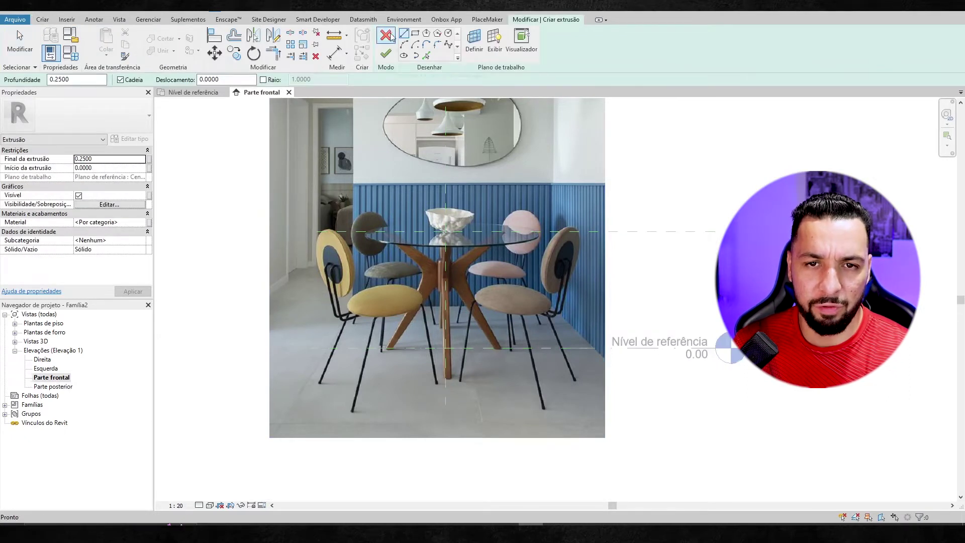
# Trace the left leg's outer edge with a spline from its foot up to tabletop height
pyautogui.scroll(2, 419, 318)
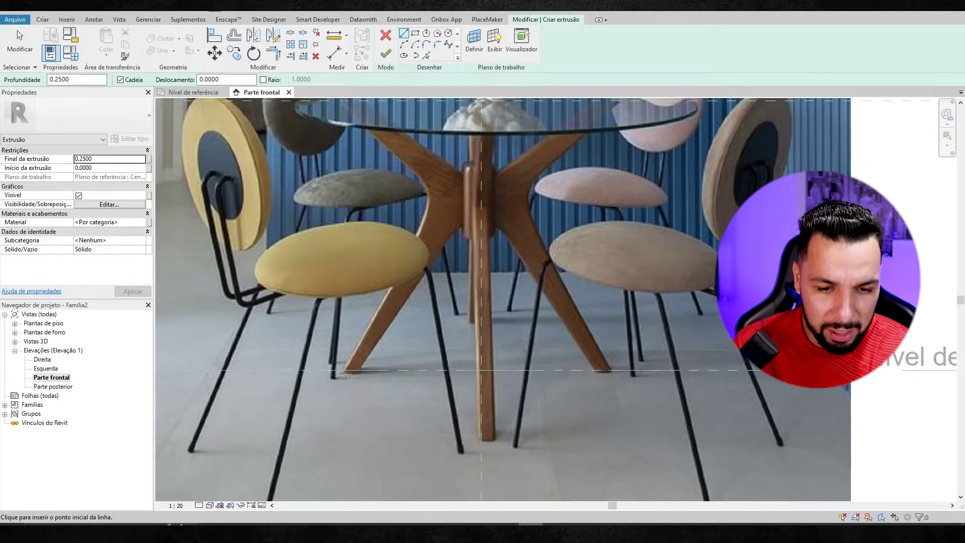
pyautogui.scroll(2, 362, 373)
pyautogui.click(342, 369)
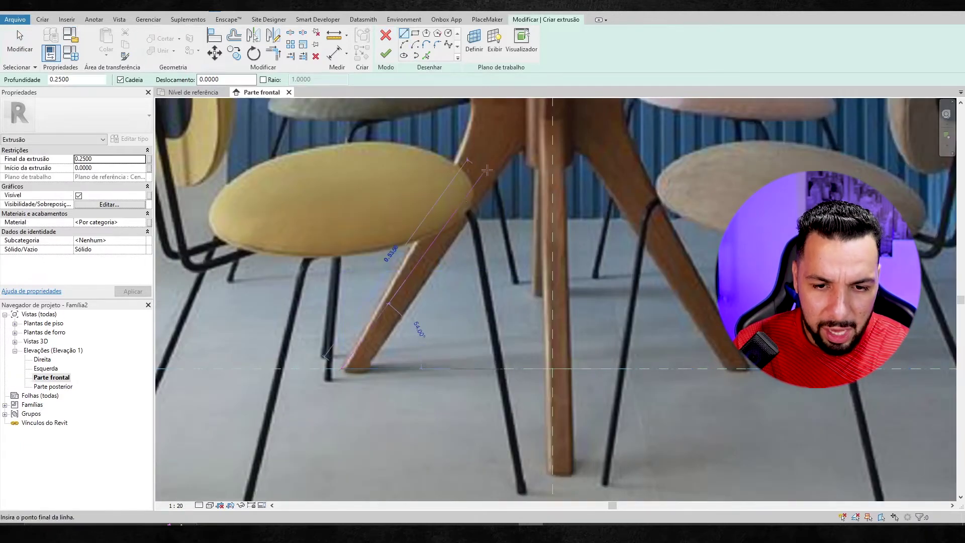
pyautogui.moveTo(461, 146); pyautogui.dragTo(440, 179, button='middle')
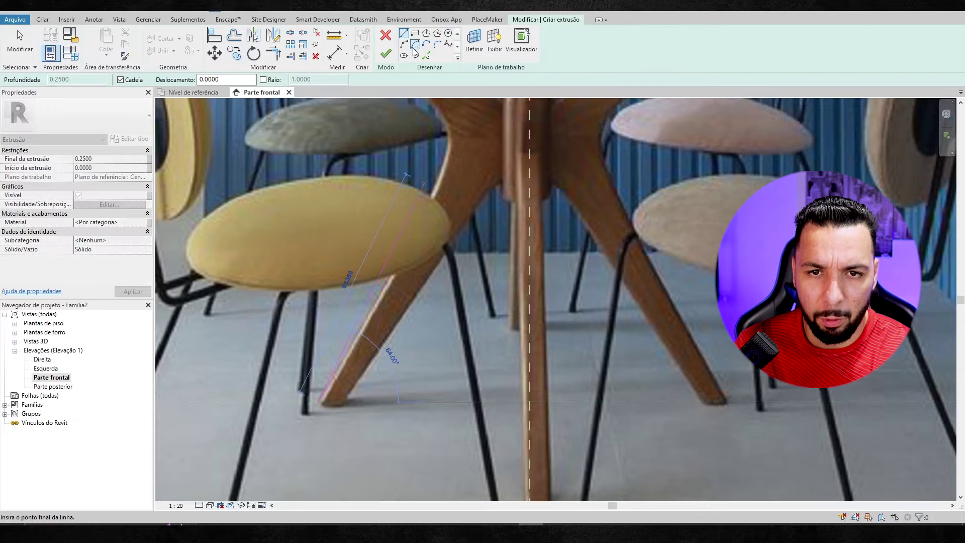
pyautogui.click(448, 46)
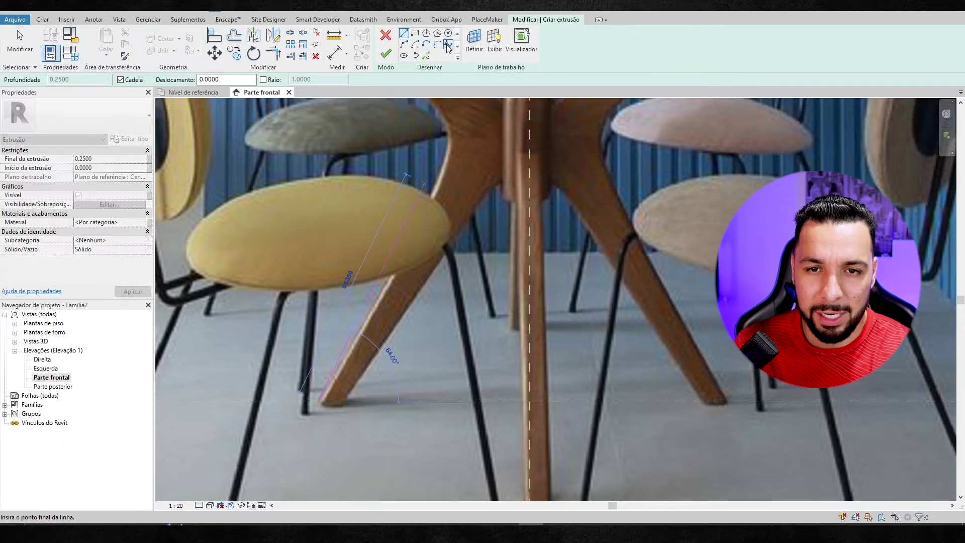
pyautogui.click(318, 403)
pyautogui.click(363, 322)
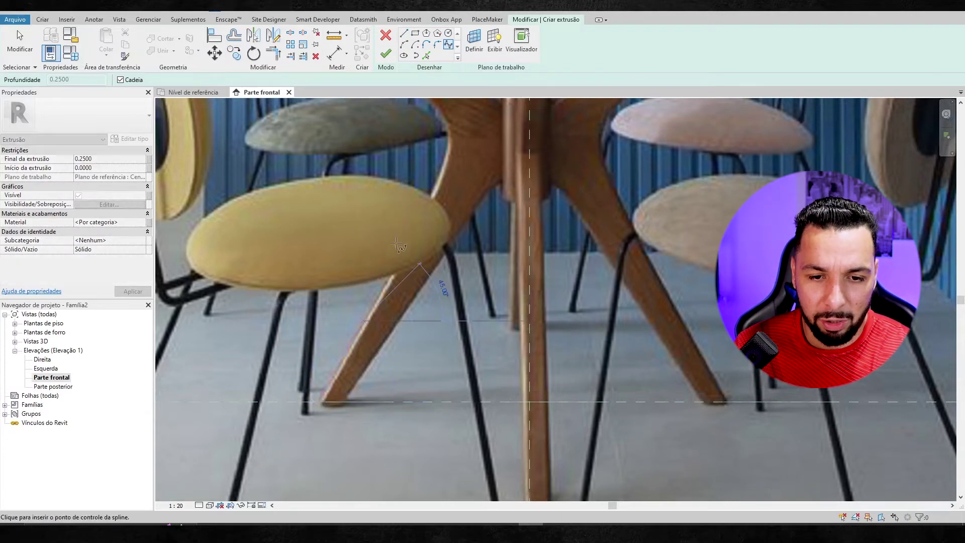
pyautogui.click(440, 174)
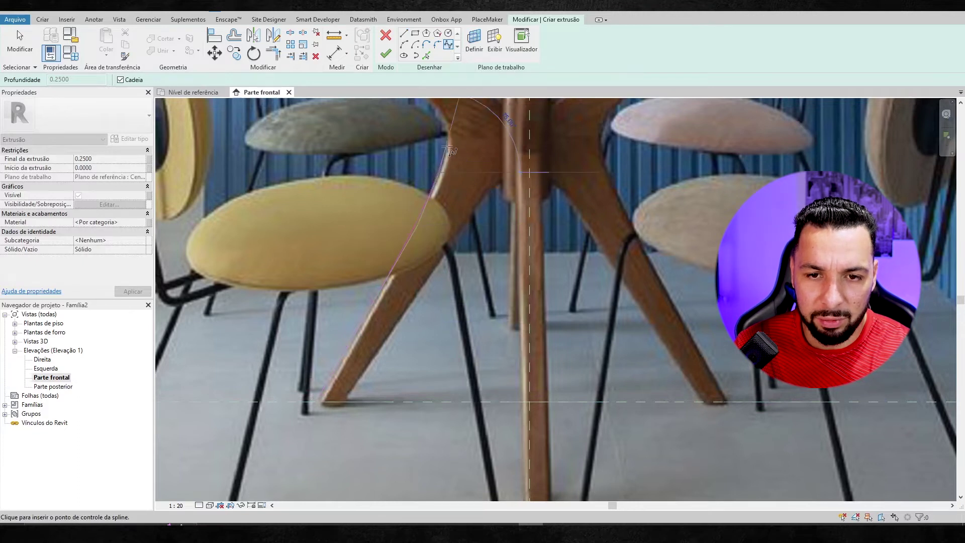
pyautogui.scroll(-3, 447, 150)
pyautogui.scroll(3, 450, 166)
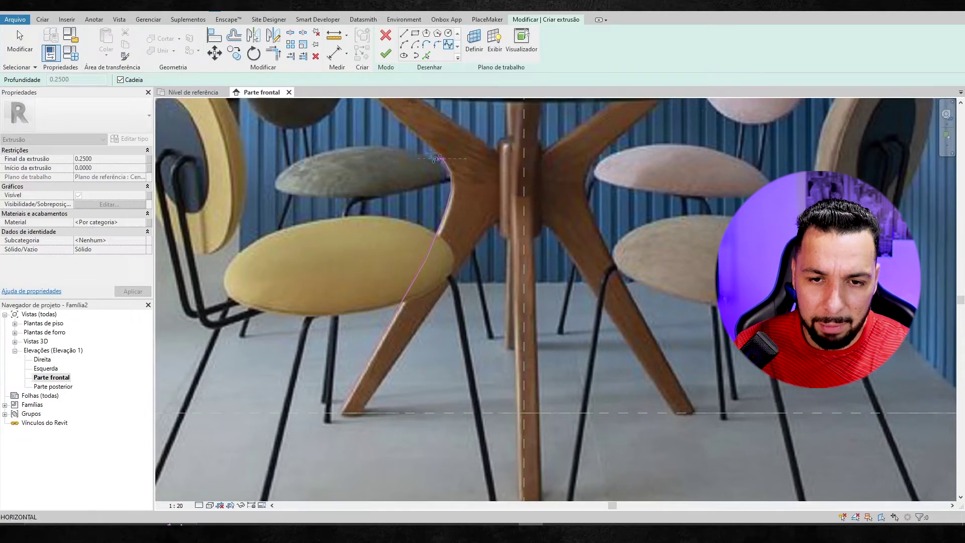
pyautogui.scroll(-2, 457, 201)
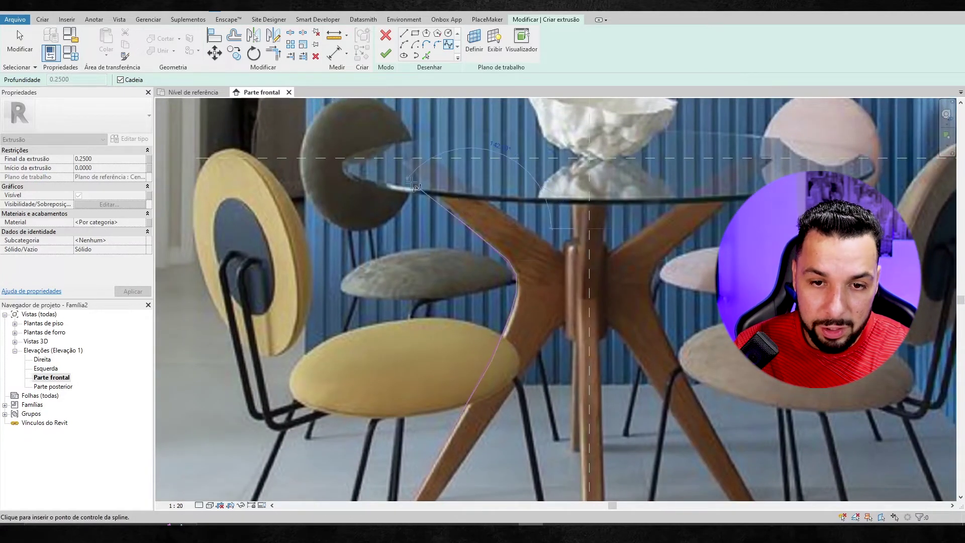
pyautogui.click(398, 159)
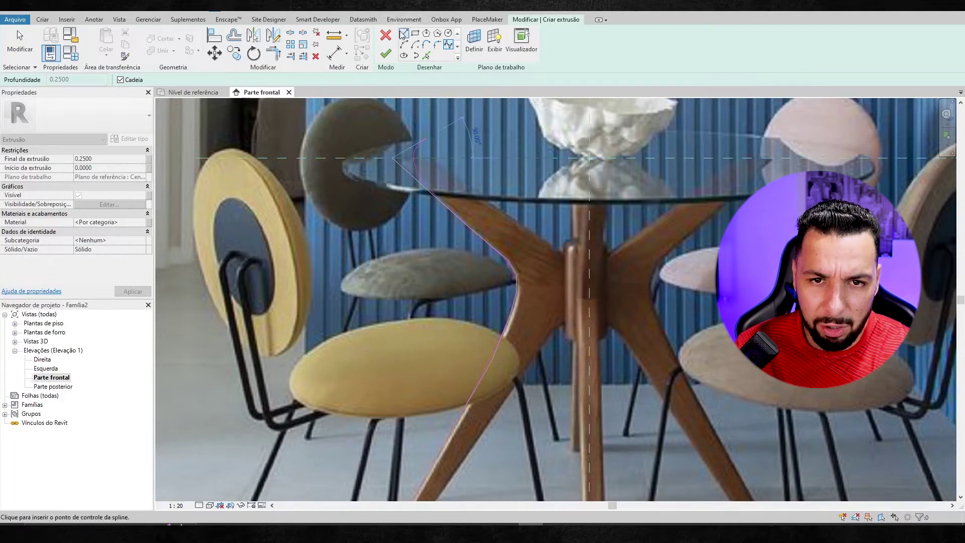
pyautogui.press('Escape')
# Sketch the V-shaped top edge, dipping from tabletop height to the central hub and back up
pyautogui.press('l')
pyautogui.press('i')
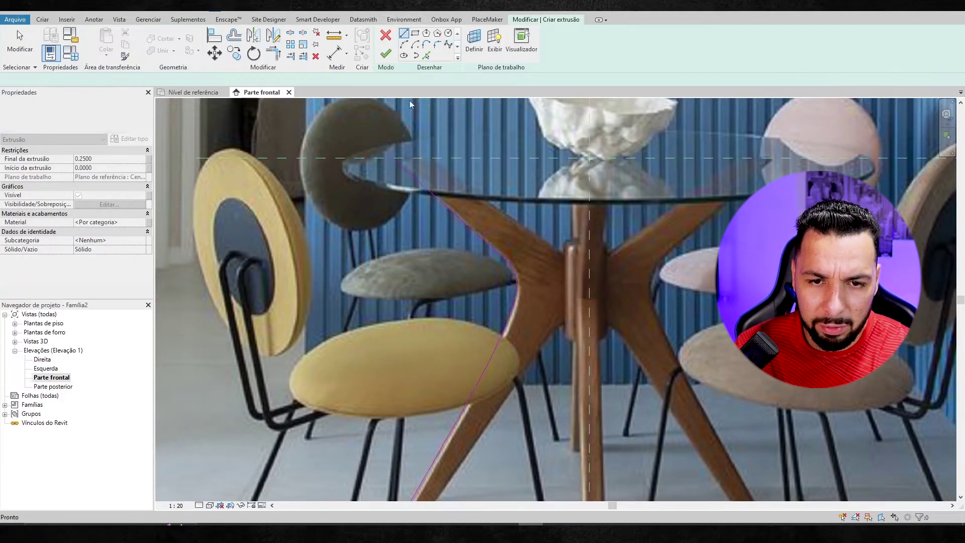
pyautogui.click(394, 158)
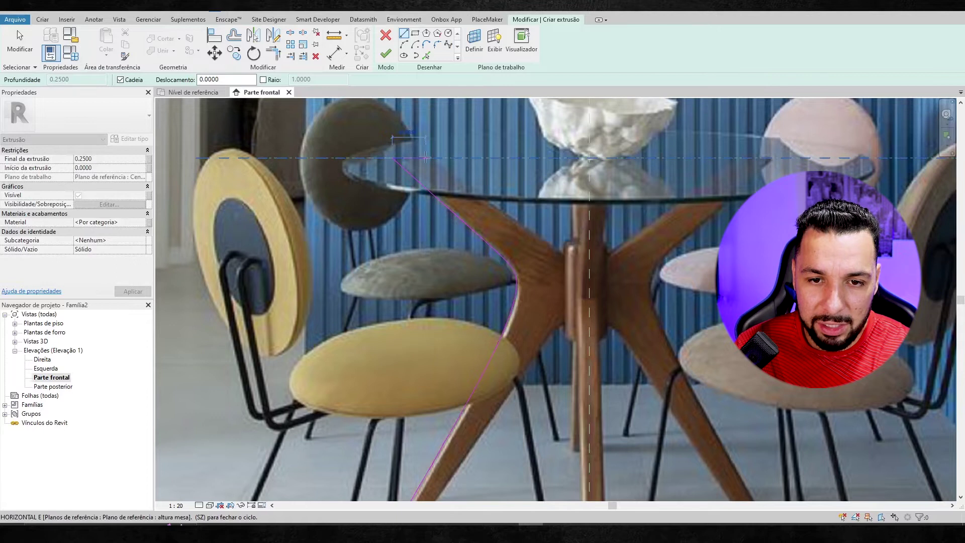
pyautogui.click(448, 44)
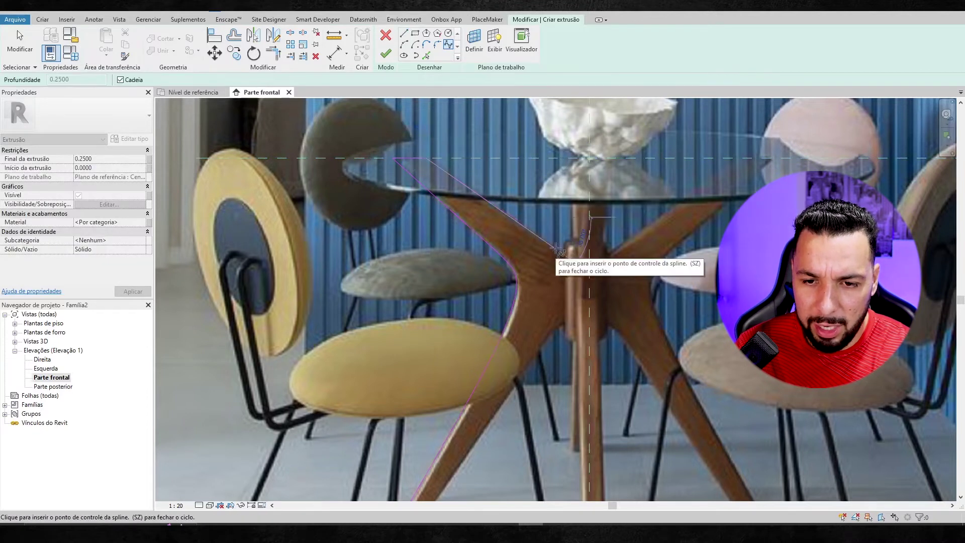
pyautogui.click(574, 259)
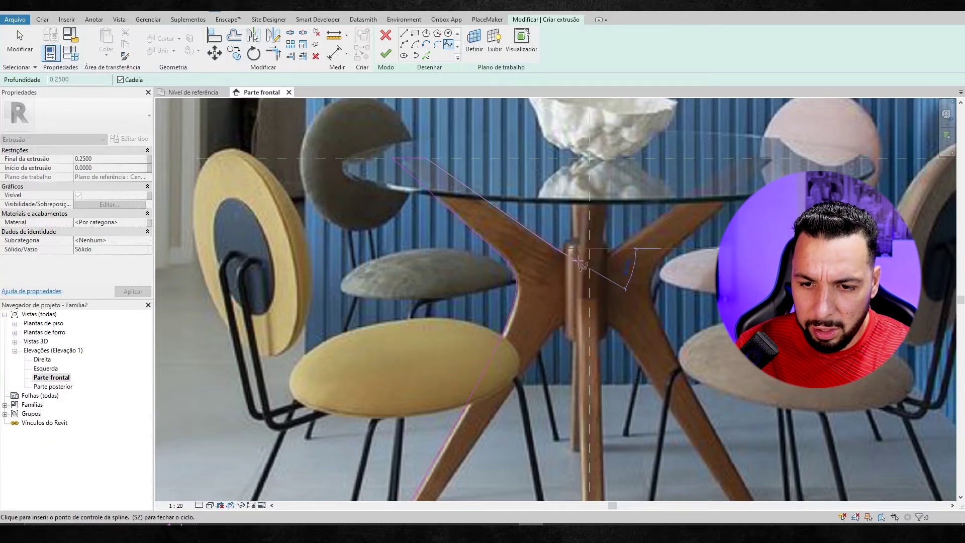
pyautogui.click(600, 261)
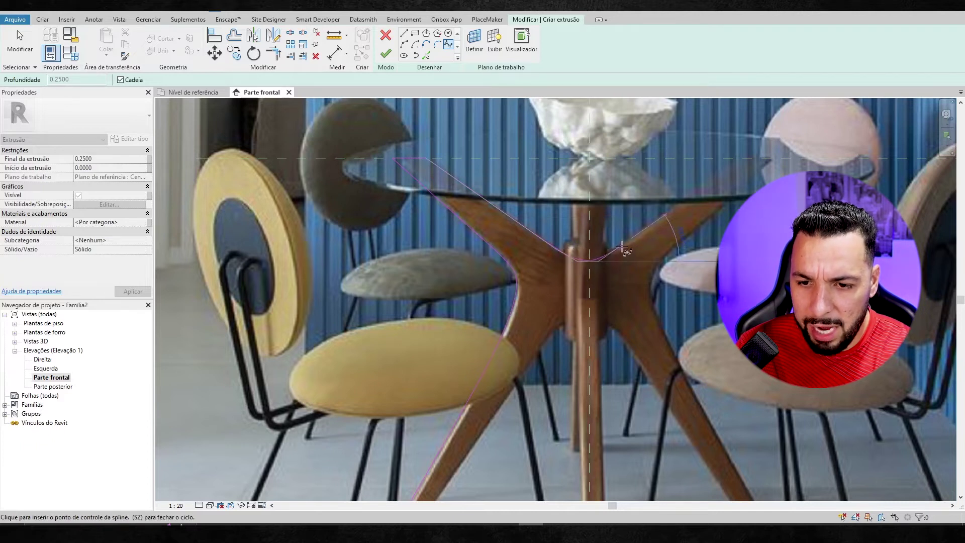
pyautogui.click(743, 159)
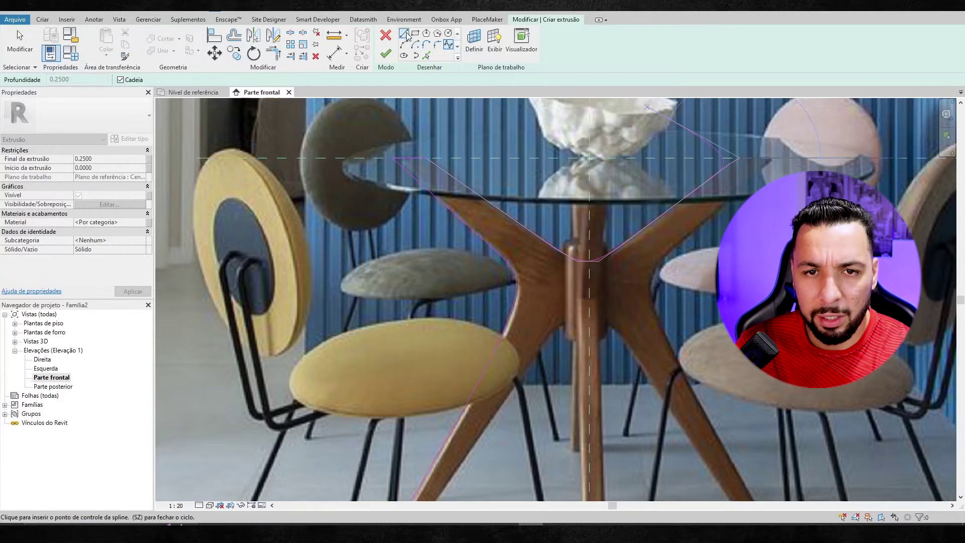
pyautogui.press('Escape')
pyautogui.press('Escape')
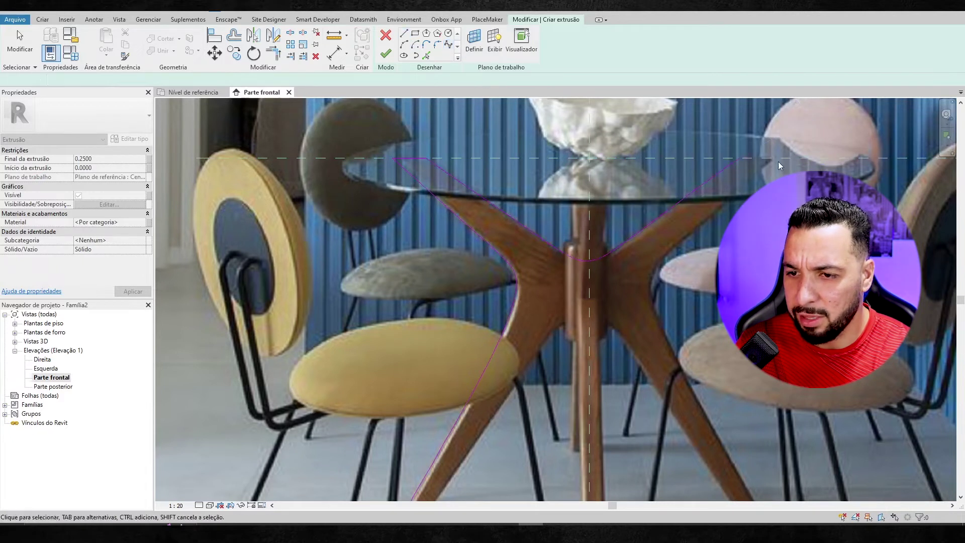
# Trace the right leg's outer edge with a line and spline down to its foot
pyautogui.click(403, 34)
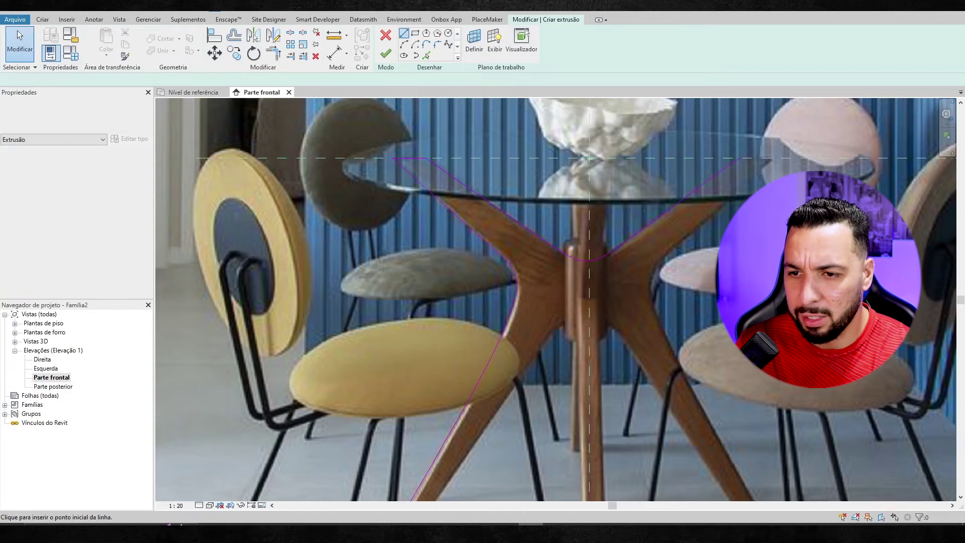
pyautogui.click(771, 159)
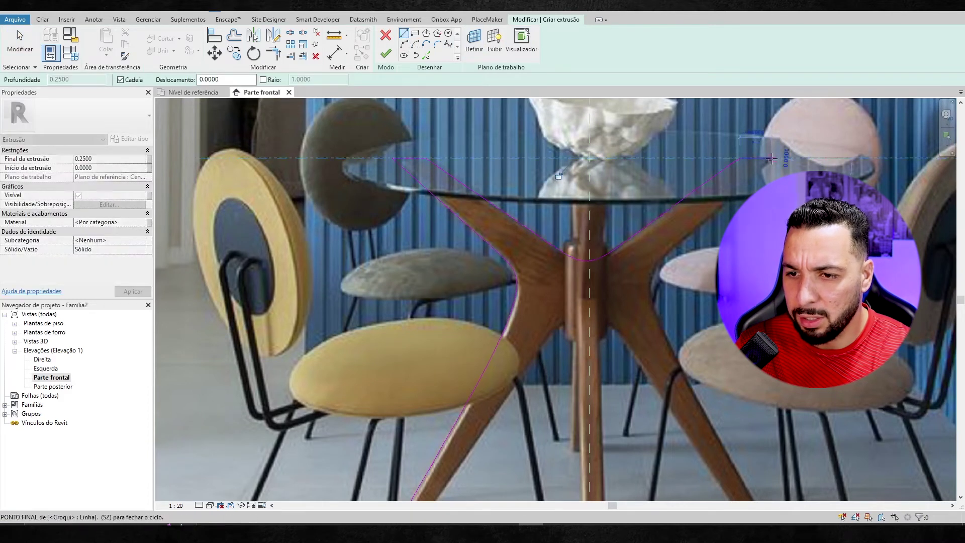
pyautogui.click(447, 45)
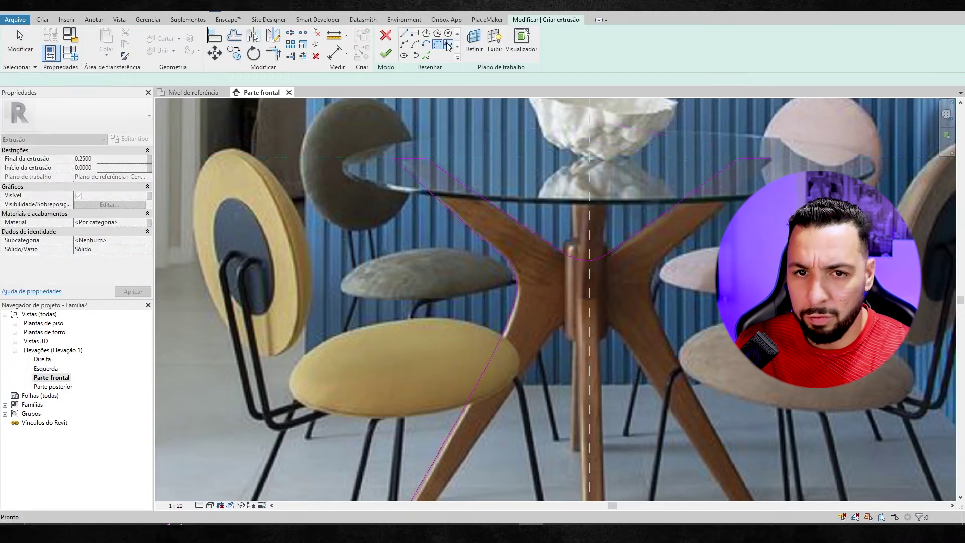
pyautogui.click(771, 159)
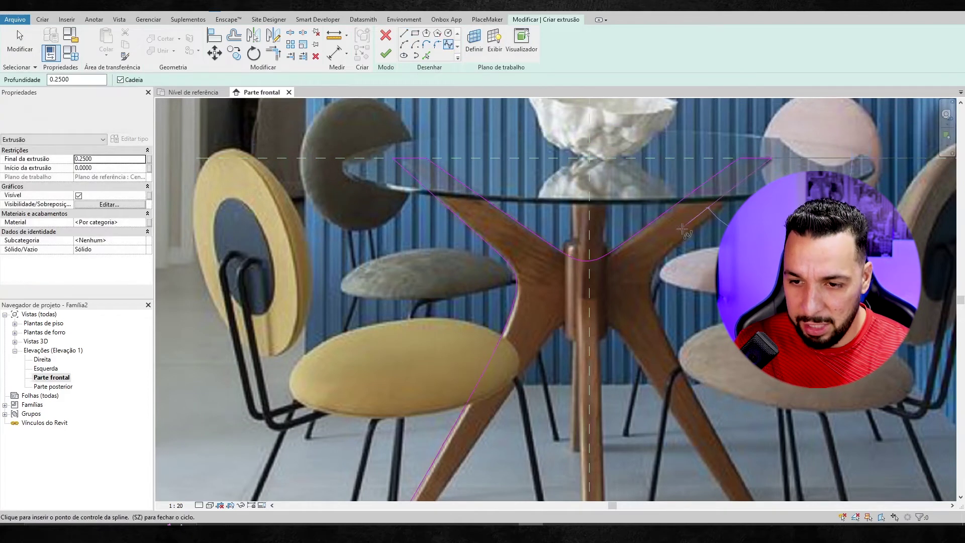
pyautogui.click(653, 265)
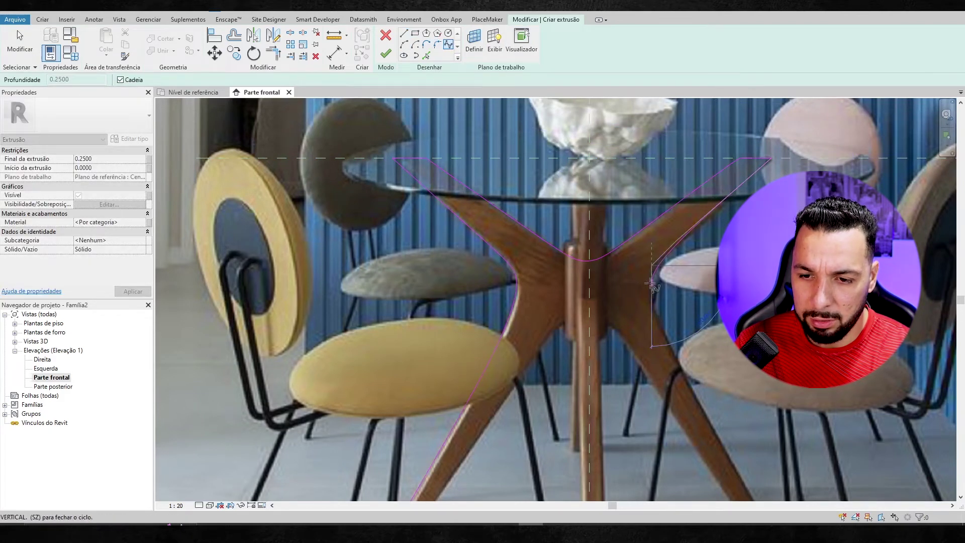
pyautogui.click(651, 306)
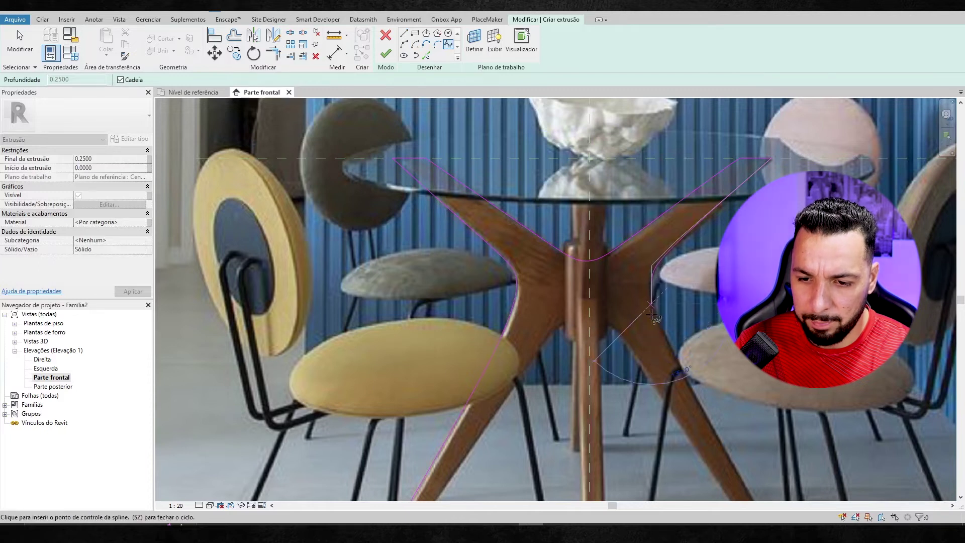
pyautogui.scroll(-2, 677, 352)
pyautogui.moveTo(647, 306); pyautogui.dragTo(648, 201, button='middle')
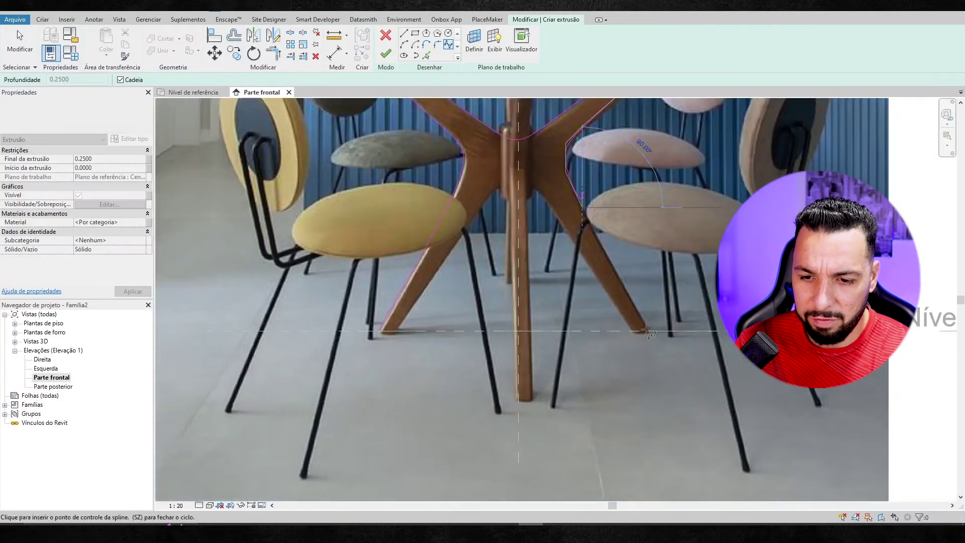
pyautogui.click(649, 330)
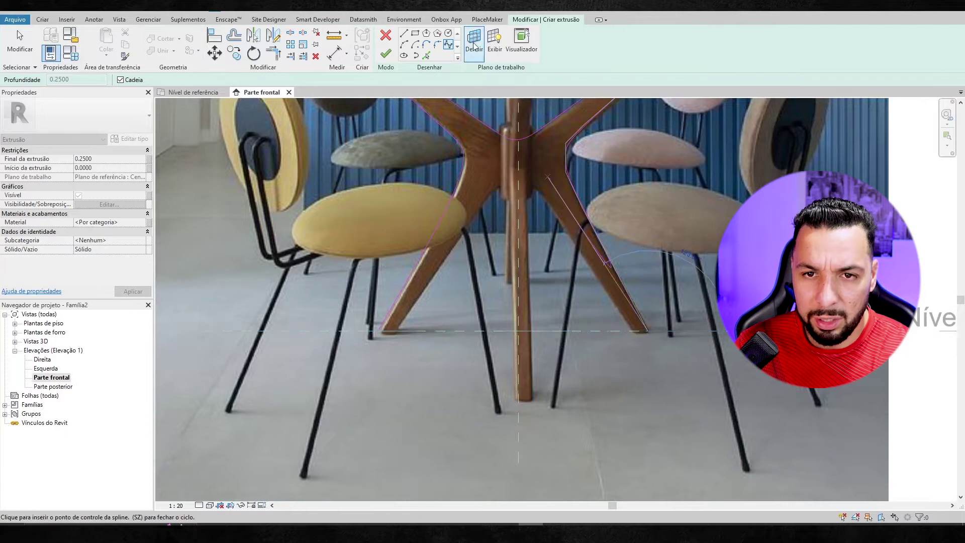
# Trace the inner arch with a spline from the right leg's foot to the left leg's foot
pyautogui.click(404, 36)
pyautogui.click(648, 331)
pyautogui.scroll(2, 648, 334)
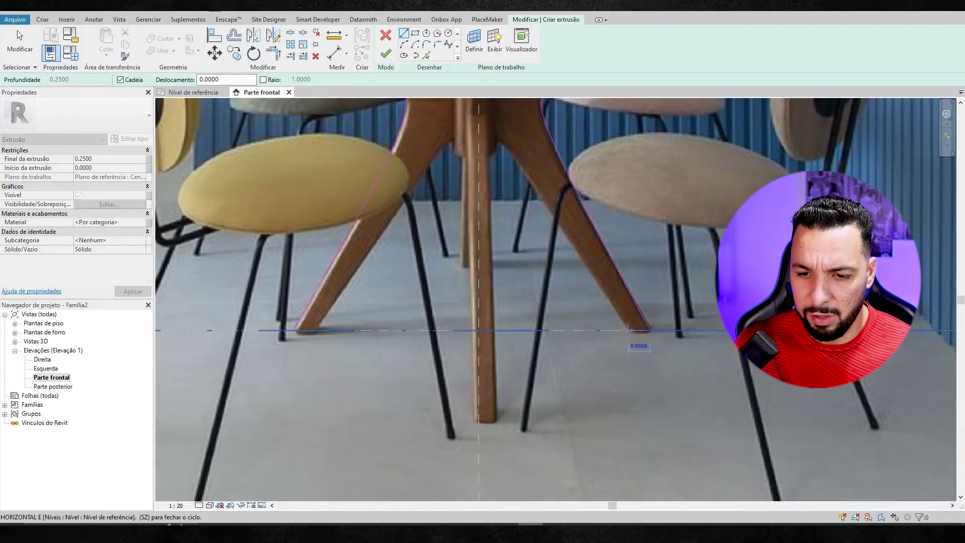
pyautogui.click(448, 44)
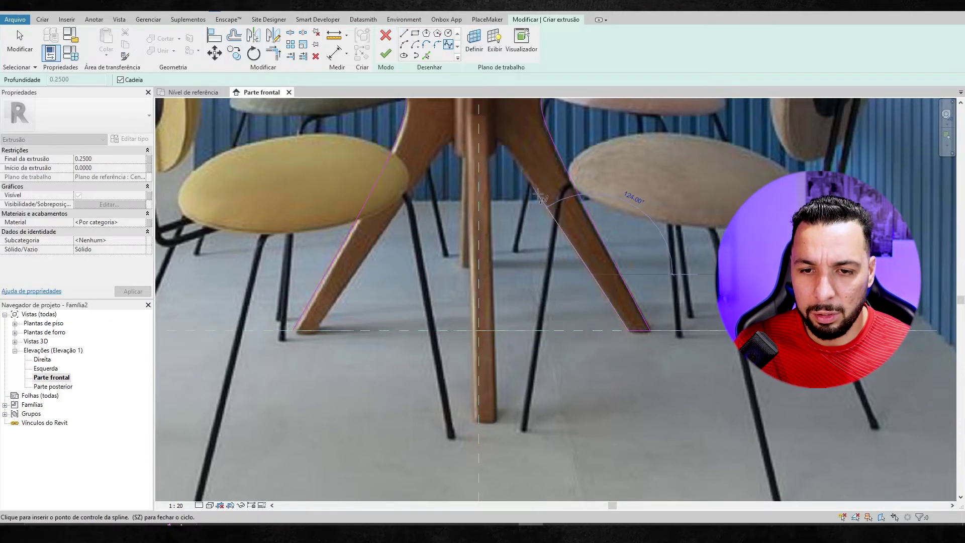
pyautogui.click(567, 192)
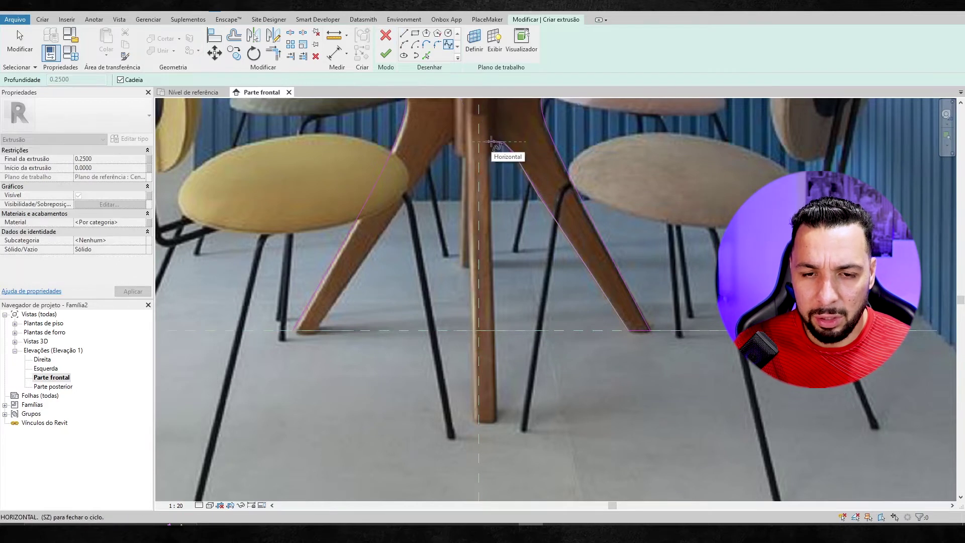
pyautogui.click(493, 143)
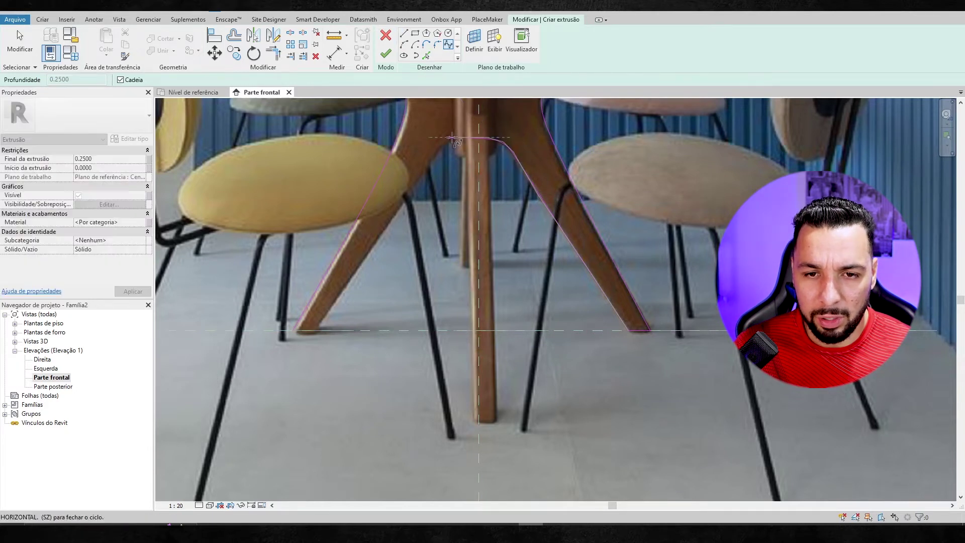
pyautogui.click(454, 139)
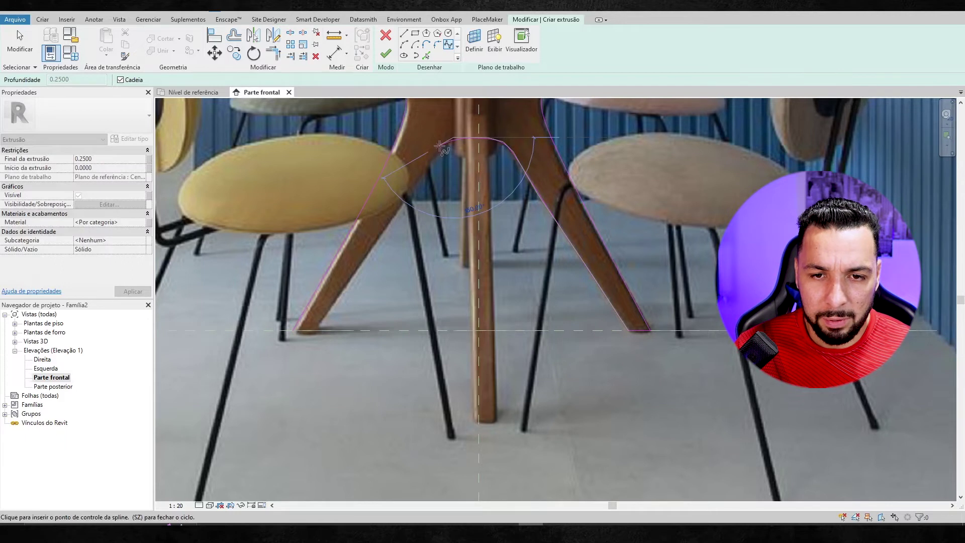
pyautogui.click(440, 147)
pyautogui.click(365, 259)
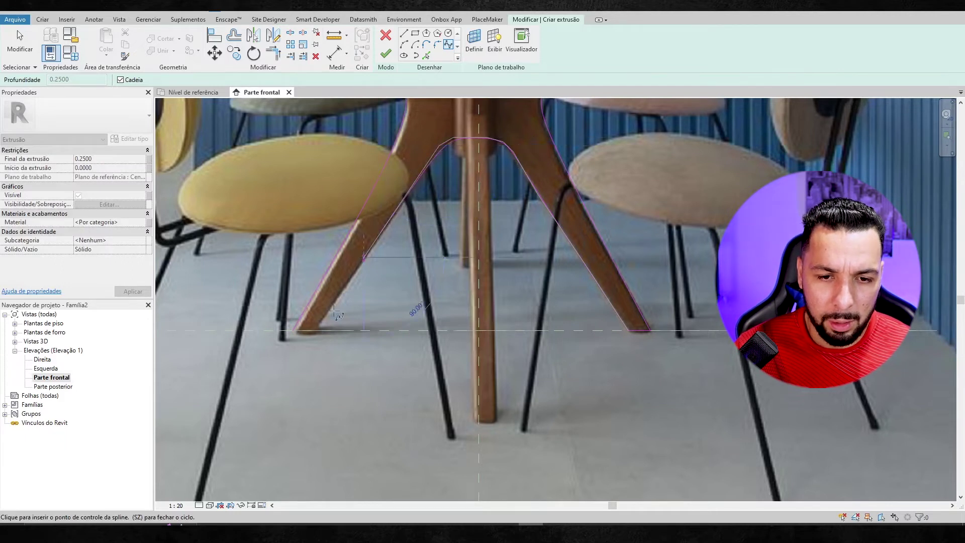
pyautogui.click(304, 326)
pyautogui.click(410, 35)
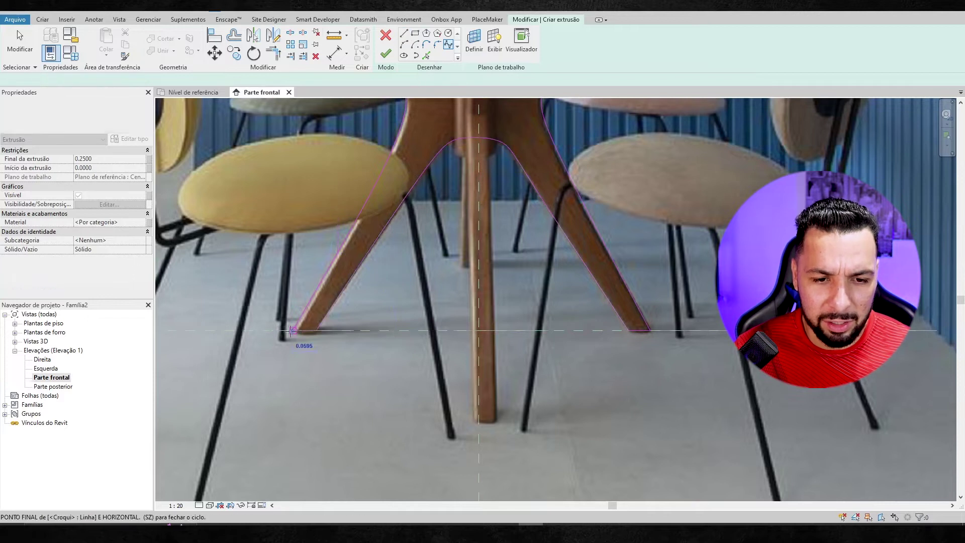
pyautogui.press('Escape')
# Change the extrusion end from 0.2500 to 0.0300 and finish the leg extrusion in 3D
pyautogui.scroll(-1, 414, 314)
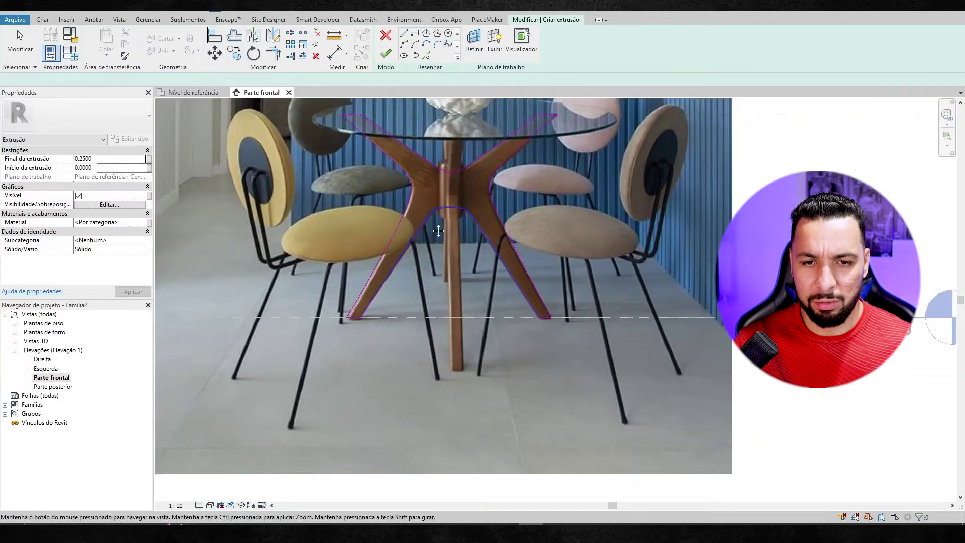
pyautogui.scroll(-1, 425, 252)
pyautogui.scroll(-1, 436, 191)
pyautogui.scroll(-1, 437, 191)
pyautogui.scroll(-1, 528, 280)
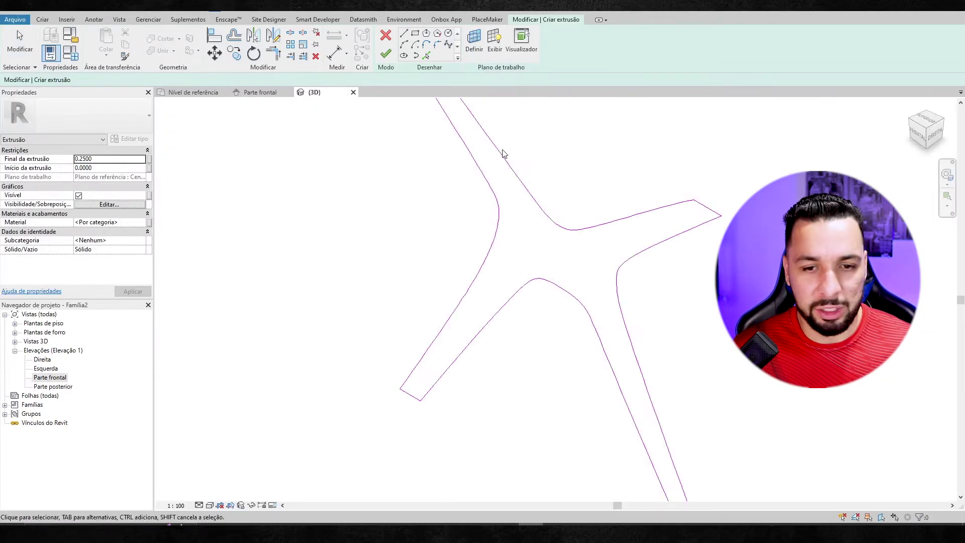
pyautogui.moveTo(502, 150)
pyautogui.keyDown('shift'); pyautogui.mouseDown(button='middle')
pyautogui.moveTo(532, 166)
pyautogui.moveTo(521, 246)
pyautogui.mouseUp(button='middle'); pyautogui.keyUp('shift')
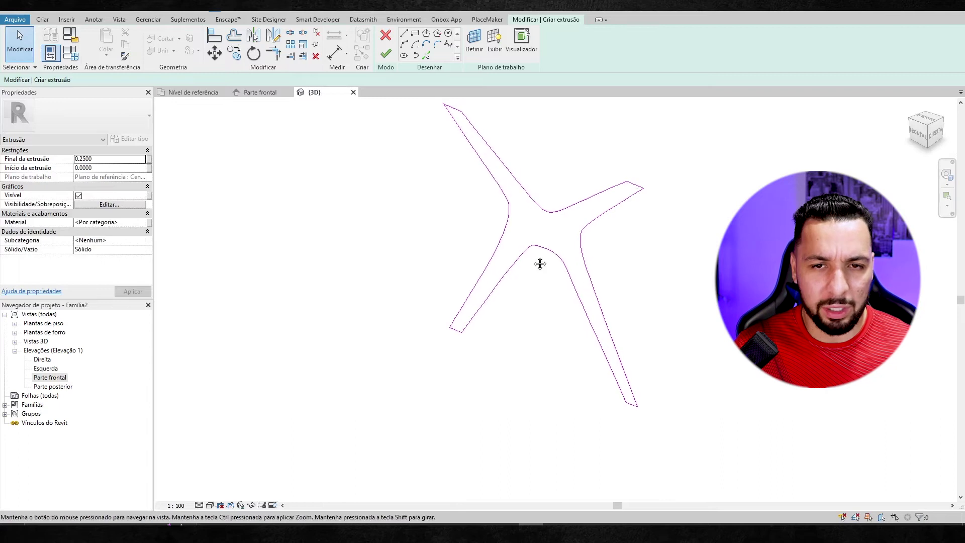
pyautogui.click(96, 159)
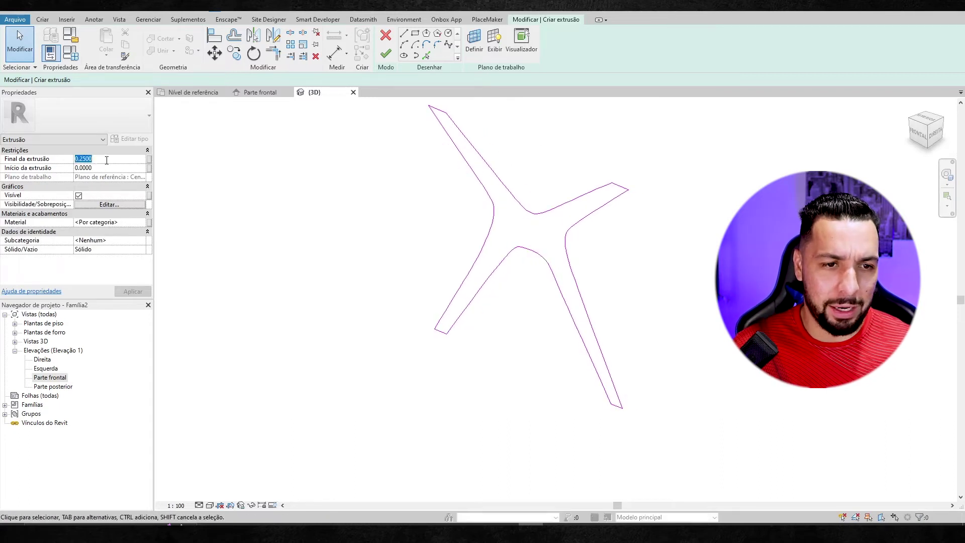
pyautogui.moveTo(92, 159)
pyautogui.mouseDown()
pyautogui.moveTo(74, 160)
pyautogui.moveTo(82, 159)
pyautogui.mouseUp()
pyautogui.write('2500')
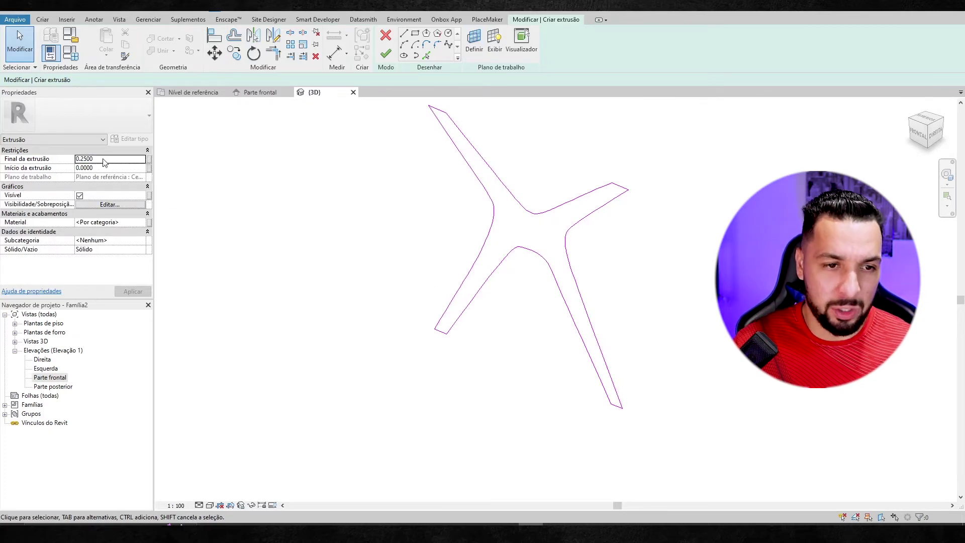
pyautogui.moveTo(94, 159); pyautogui.dragTo(82, 160)
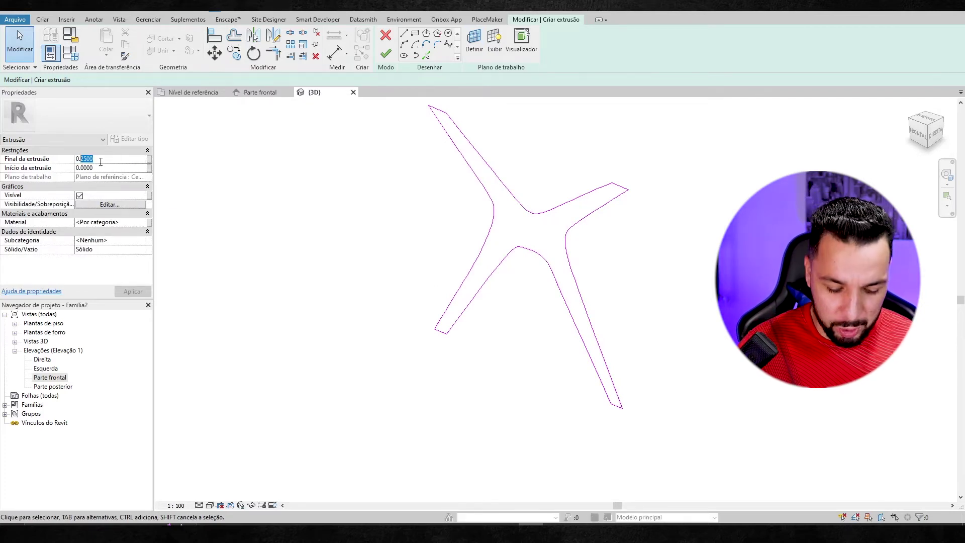
pyautogui.write('03')
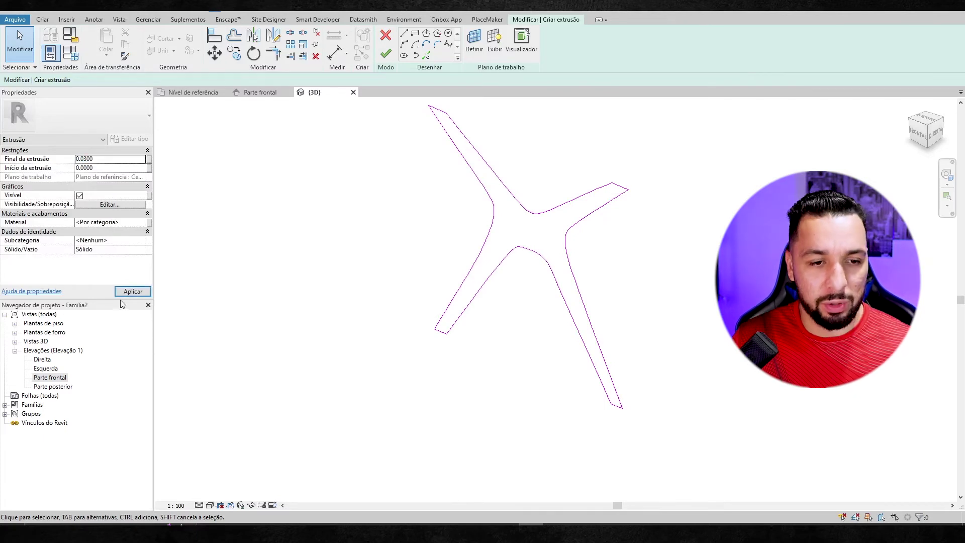
pyautogui.click(386, 54)
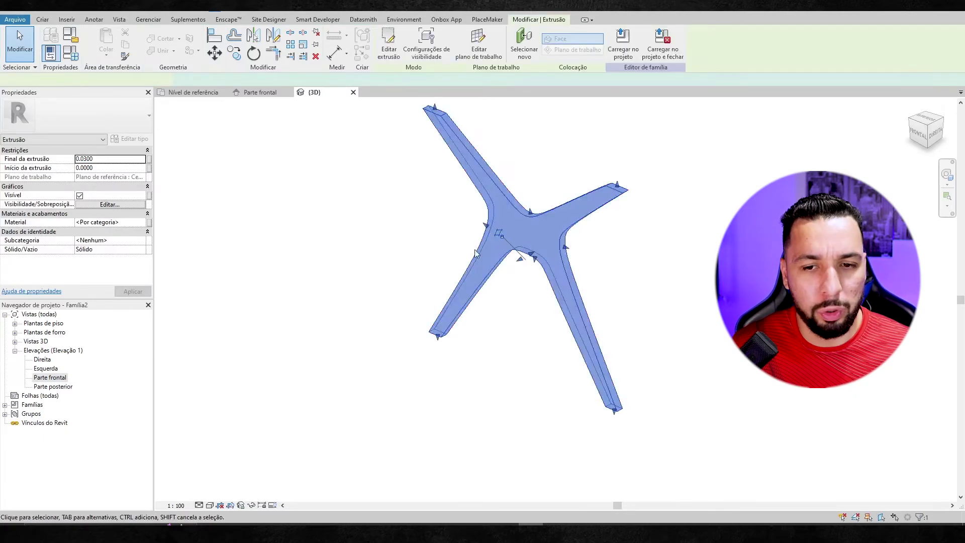
# Select the X-shaped leg extrusion and open its Material browser
pyautogui.moveTo(668, 194)
pyautogui.keyDown('shift'); pyautogui.mouseDown(button='middle')
pyautogui.moveTo(529, 324)
pyautogui.moveTo(579, 308)
pyautogui.mouseUp(button='middle'); pyautogui.keyUp('shift')
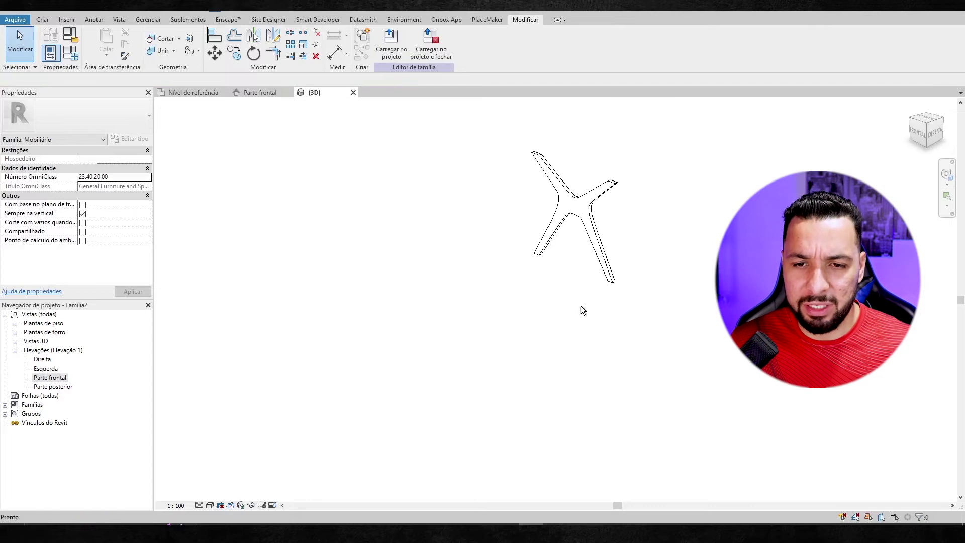
pyautogui.click(597, 209)
pyautogui.keyDown('shift'); pyautogui.moveTo(597, 208); pyautogui.dragTo(503, 256, button='middle'); pyautogui.keyUp('shift')
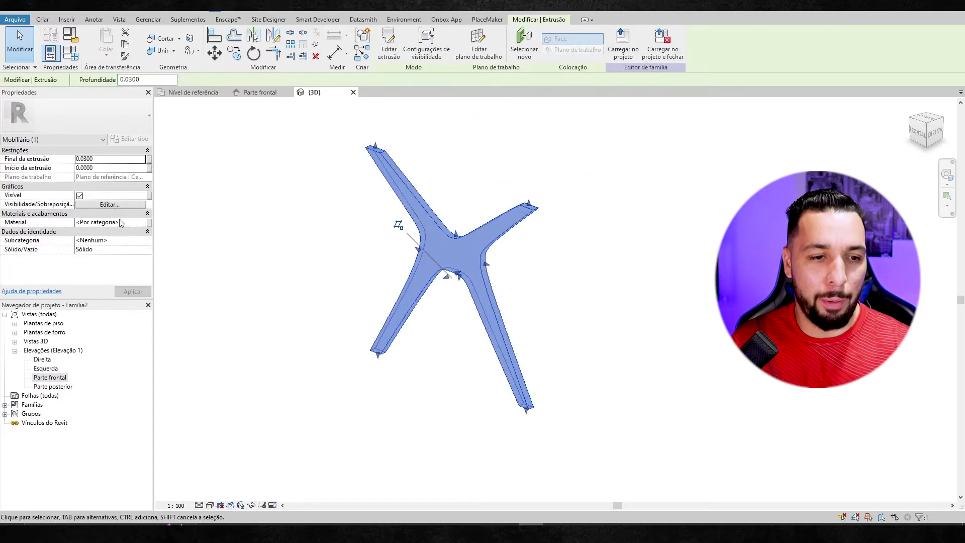
pyautogui.click(85, 222)
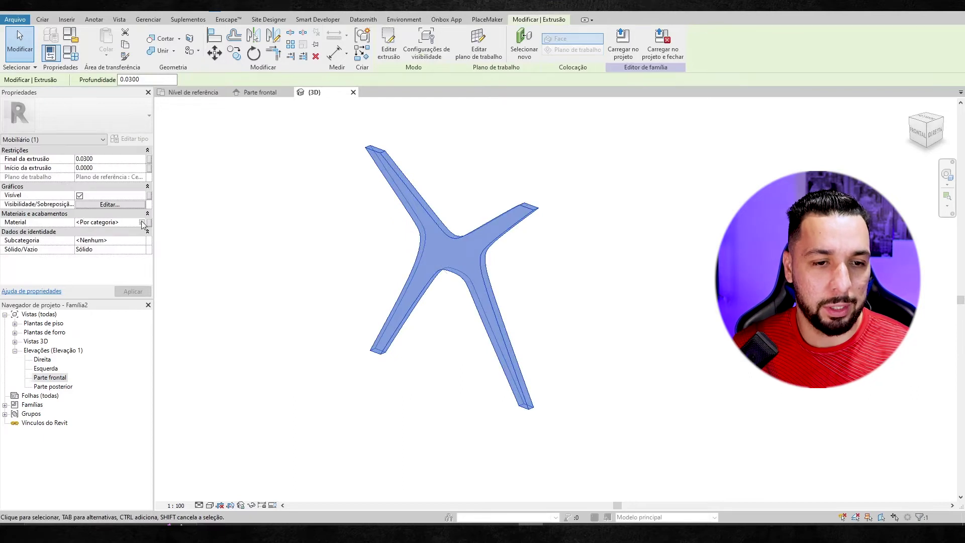
pyautogui.click(141, 221)
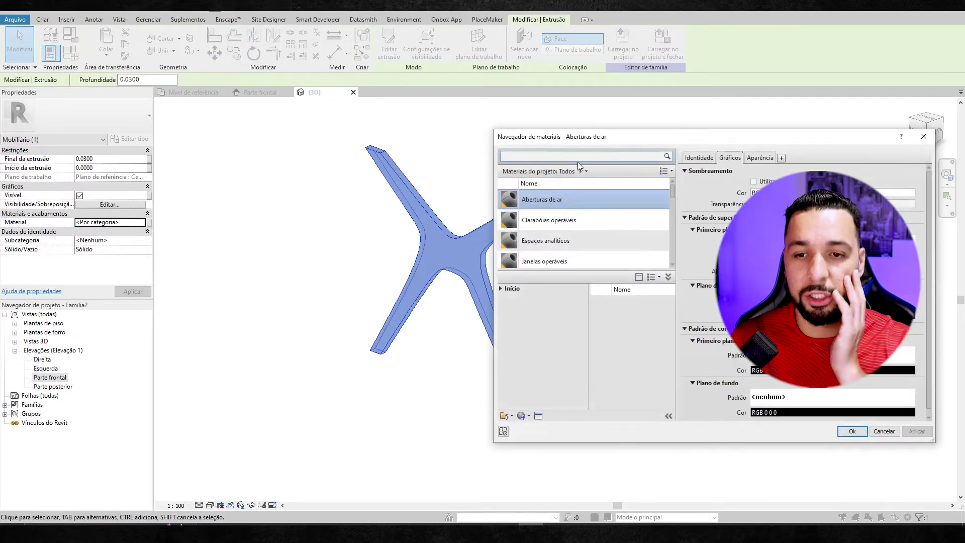
# Add Bétula from Materiais AEC > Madeira and apply it to the leg
pyautogui.click(500, 288)
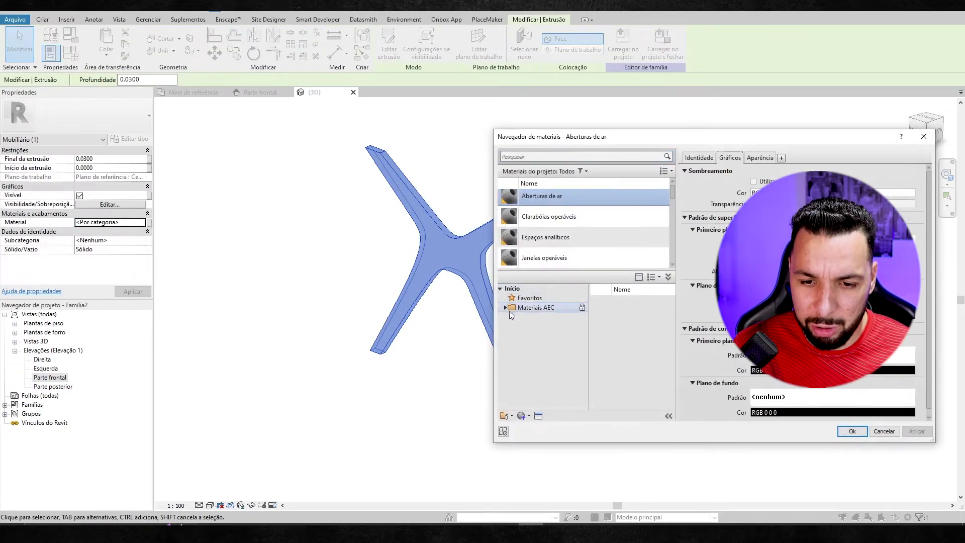
pyautogui.click(506, 307)
pyautogui.click(500, 289)
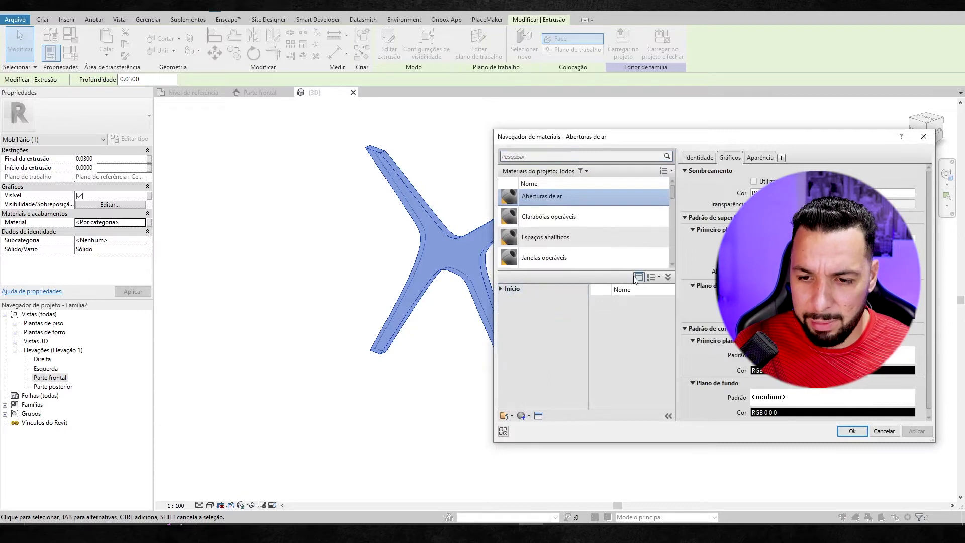
pyautogui.click(668, 276)
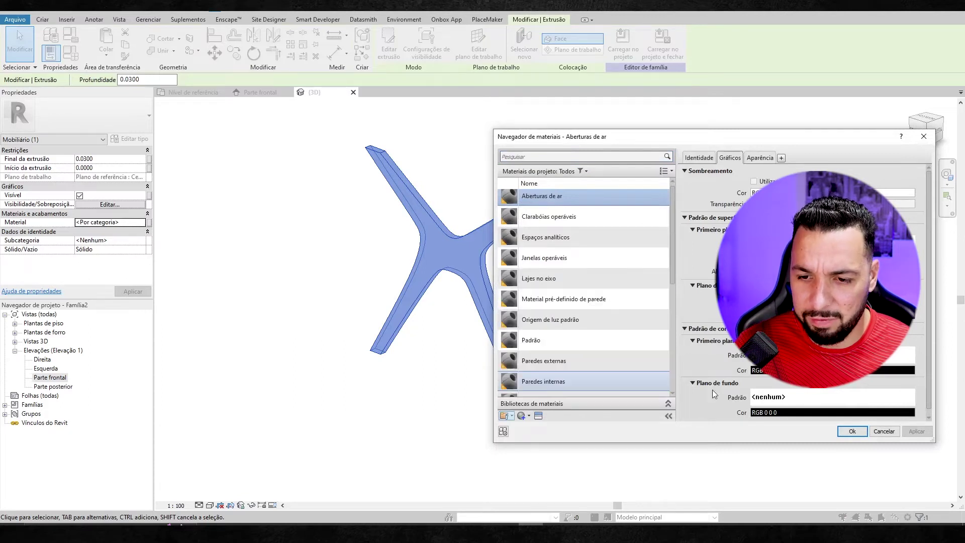
pyautogui.click(669, 403)
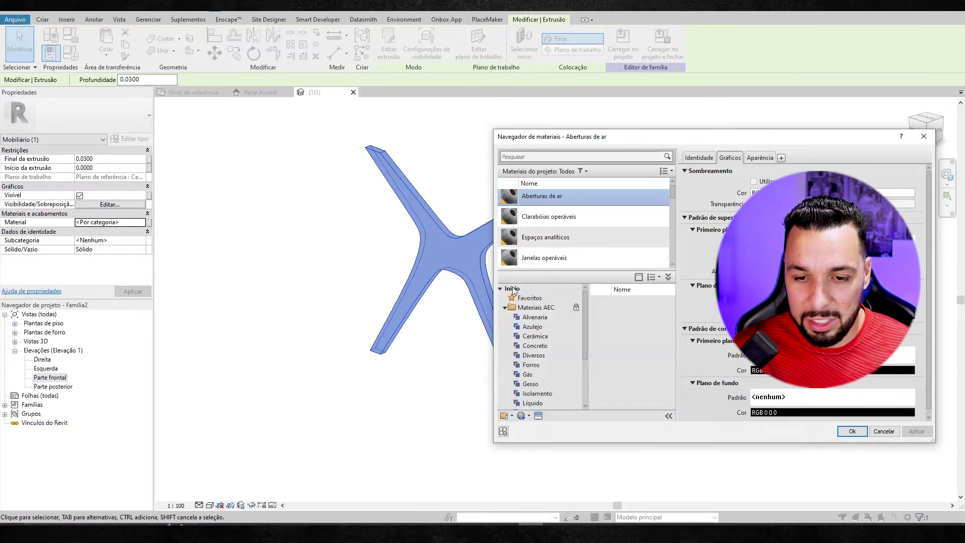
pyautogui.scroll(-3, 541, 334)
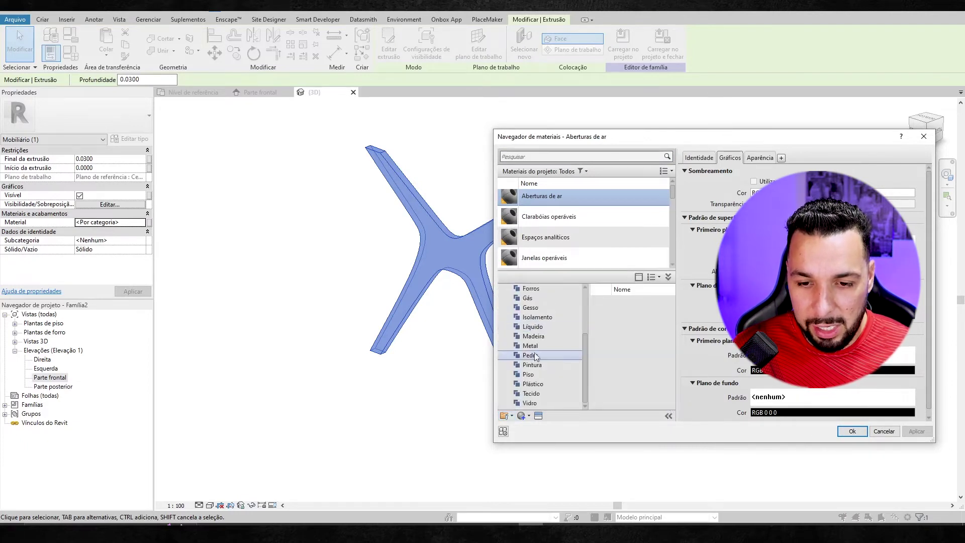
pyautogui.click(541, 337)
pyautogui.moveTo(630, 367)
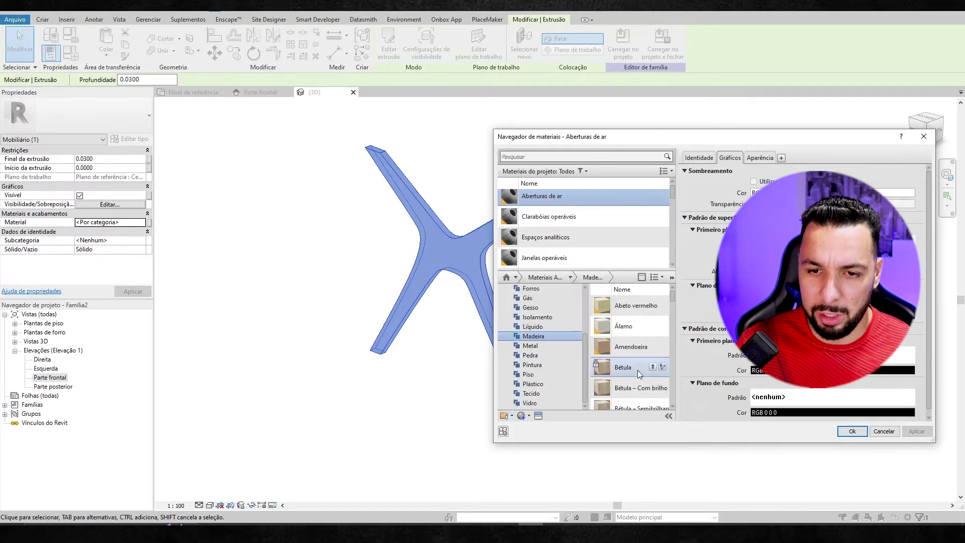
pyautogui.click(653, 367)
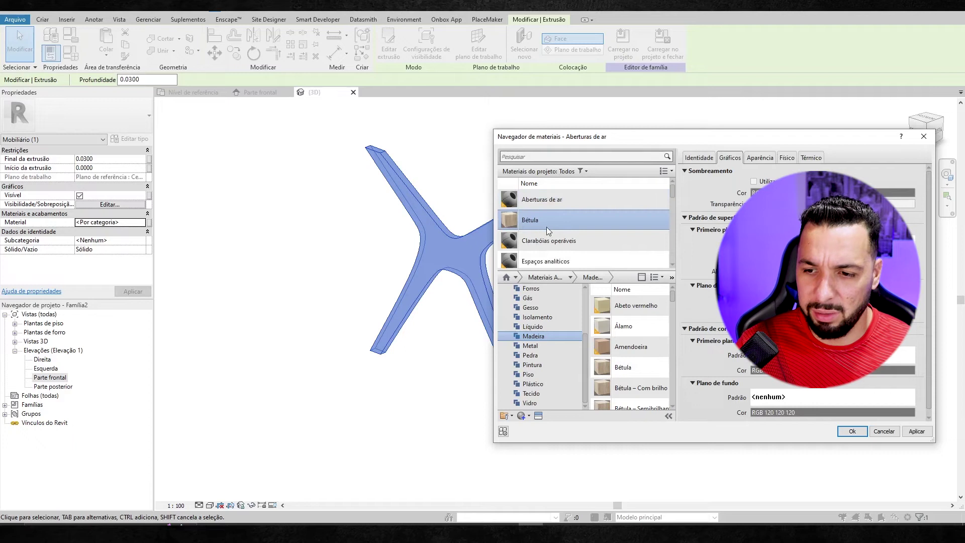
pyautogui.click(853, 433)
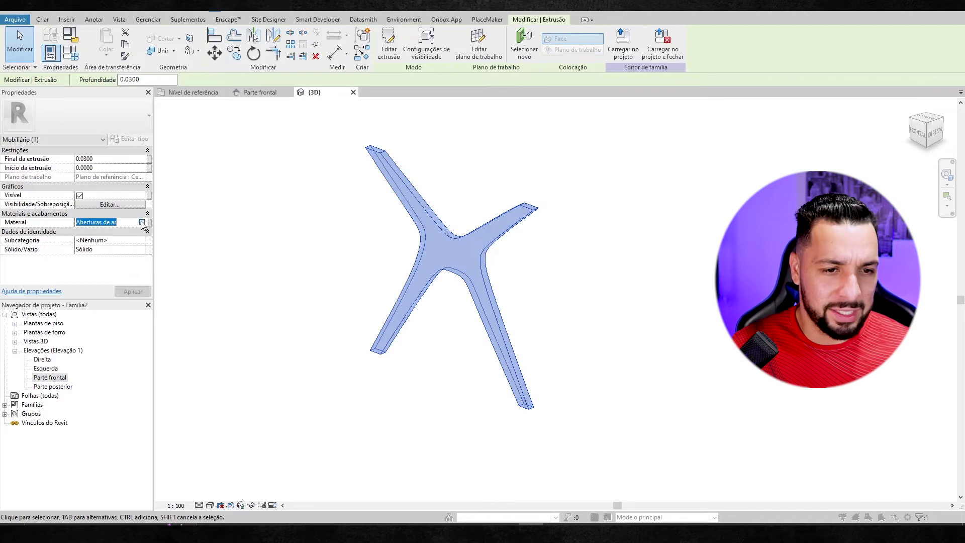
pyautogui.click(142, 222)
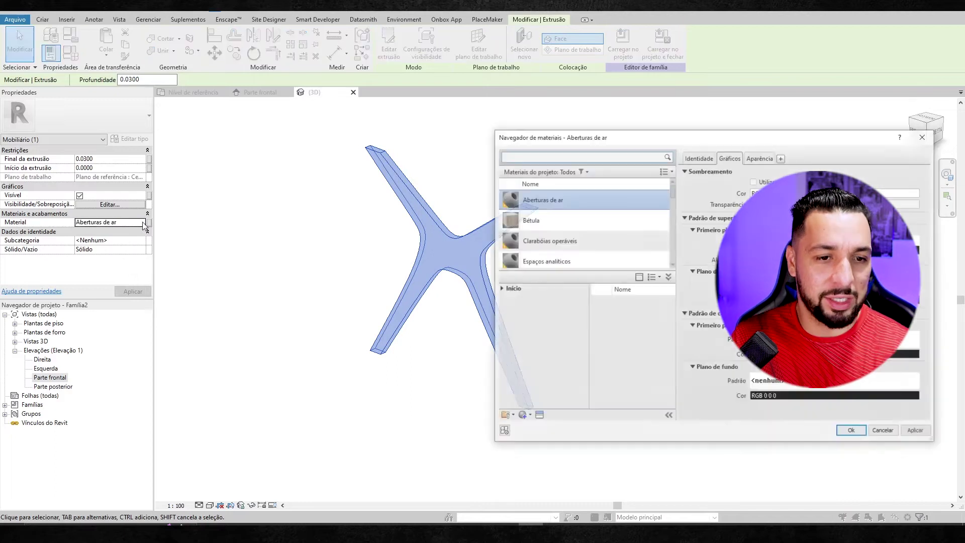
pyautogui.click(853, 432)
pyautogui.click(252, 258)
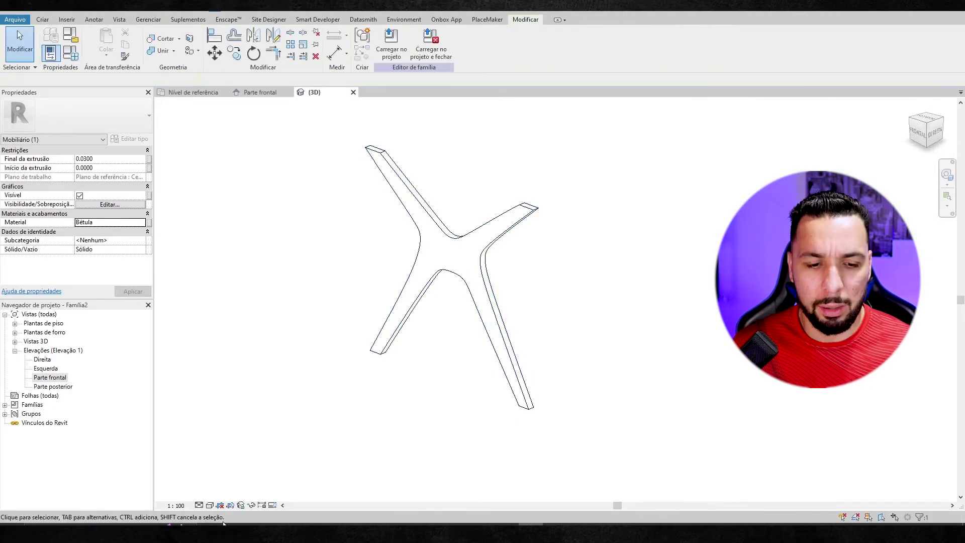
# Switch to Realistic shading and select the leg extrusion in the reference level plan
pyautogui.click(210, 506)
pyautogui.click(236, 486)
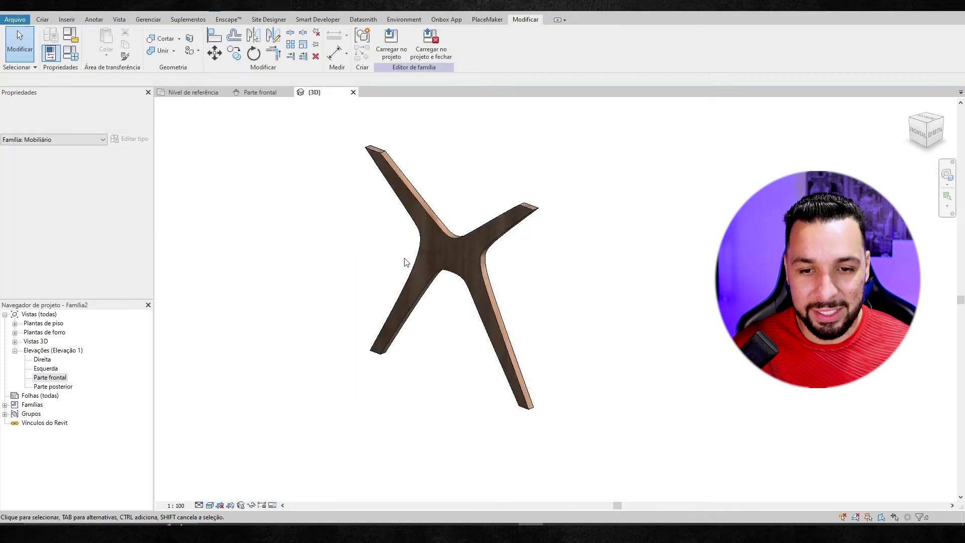
pyautogui.moveTo(403, 263)
pyautogui.keyDown('shift'); pyautogui.mouseDown(button='middle')
pyautogui.moveTo(464, 322)
pyautogui.moveTo(425, 306)
pyautogui.mouseUp(button='middle'); pyautogui.keyUp('shift')
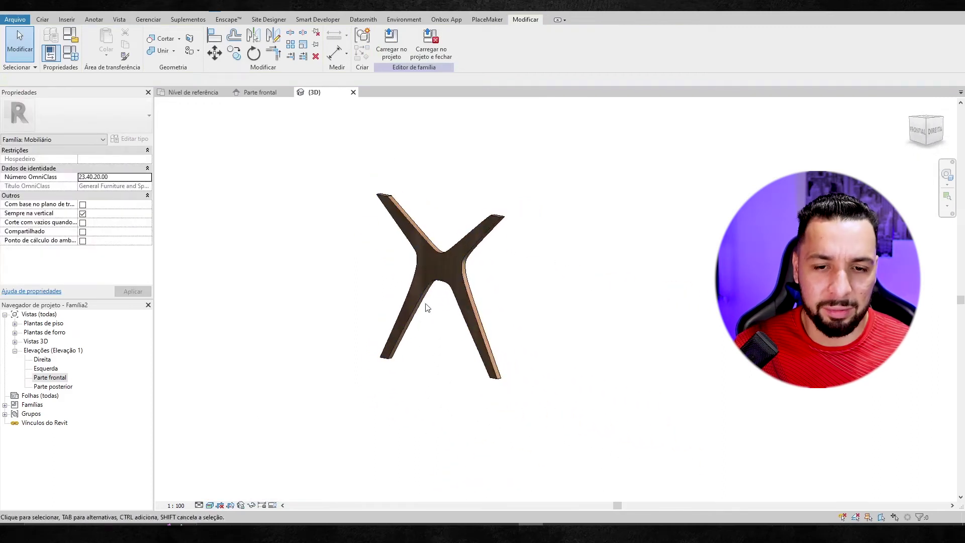
pyautogui.click(435, 249)
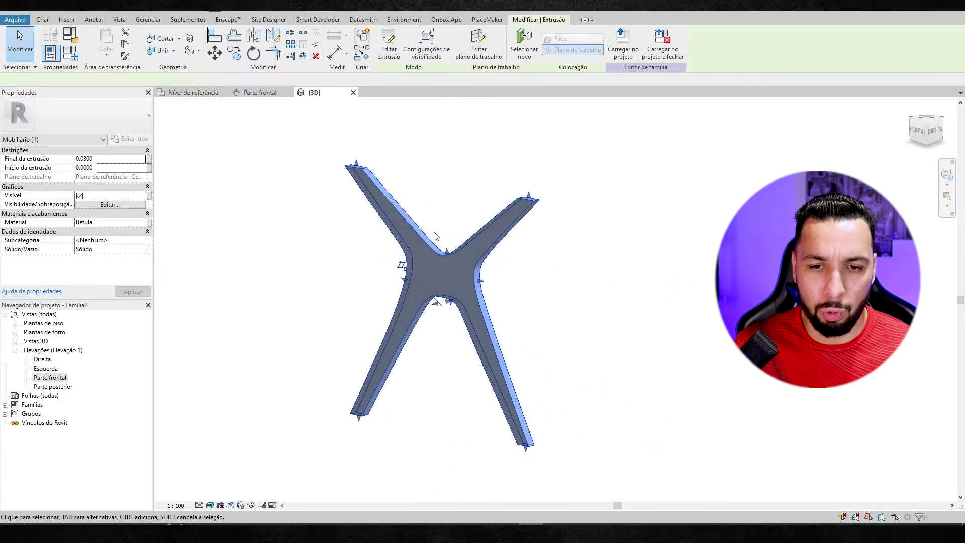
pyautogui.click(260, 93)
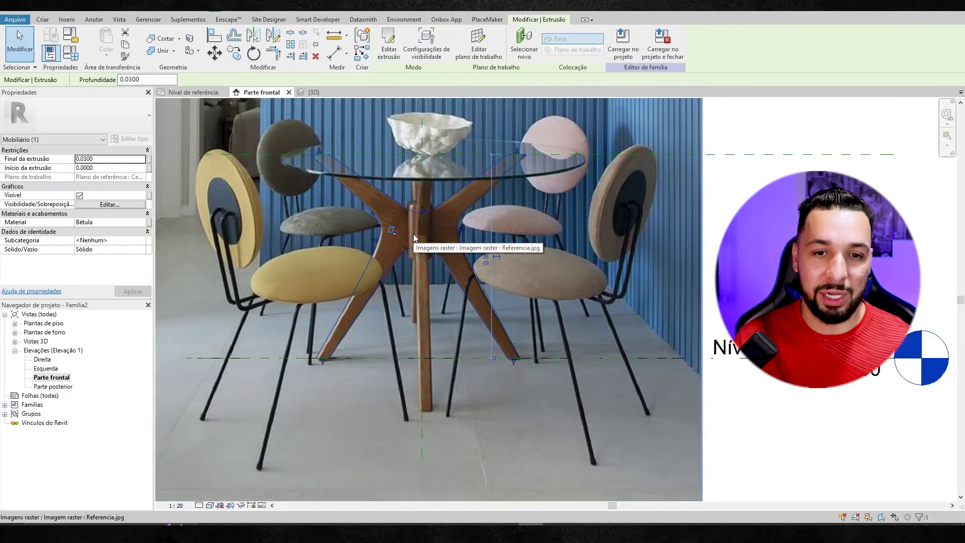
pyautogui.click(194, 93)
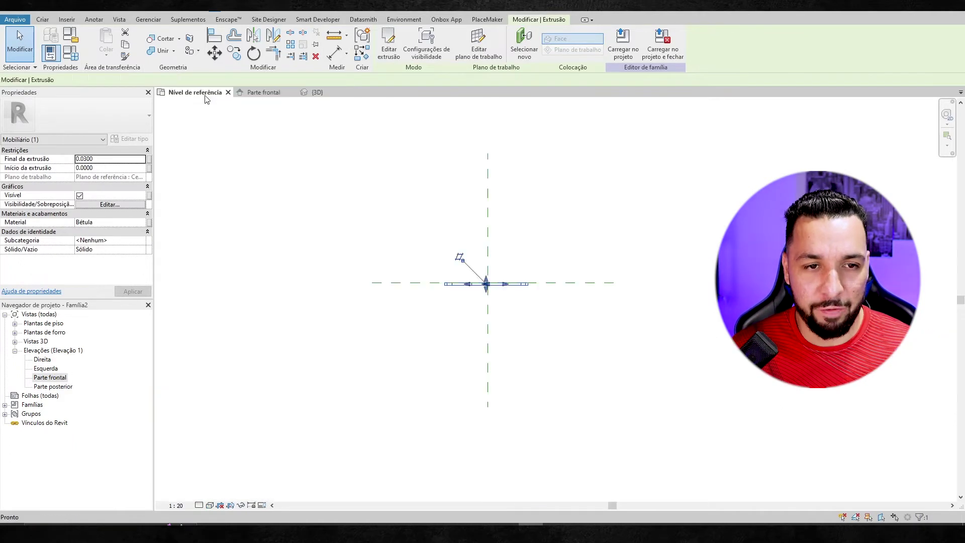
pyautogui.press('Escape')
pyautogui.scroll(2, 503, 291)
pyautogui.click(498, 280)
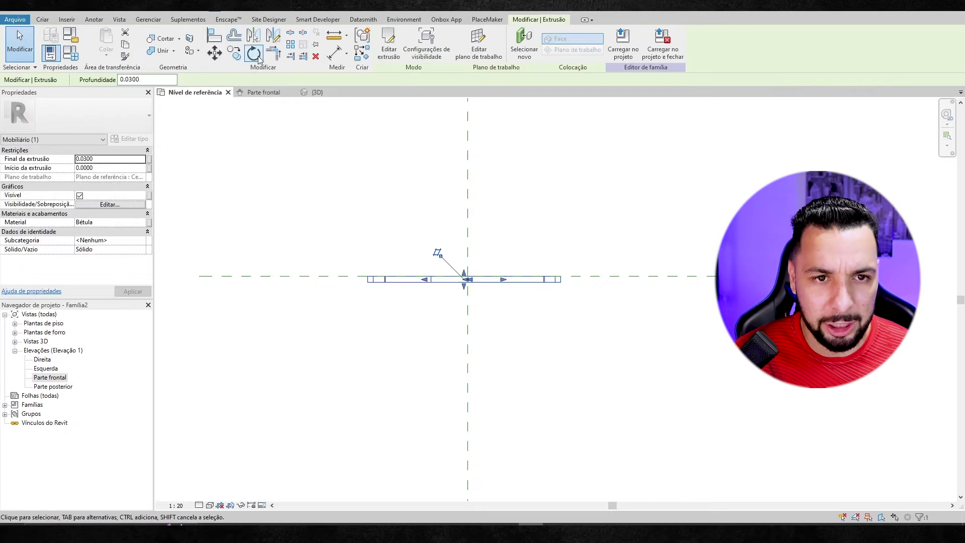
# Copy the leg extrusion from the reference planes' intersection to the right
pyautogui.press('c')
pyautogui.press('o')
pyautogui.scroll(2, 478, 287)
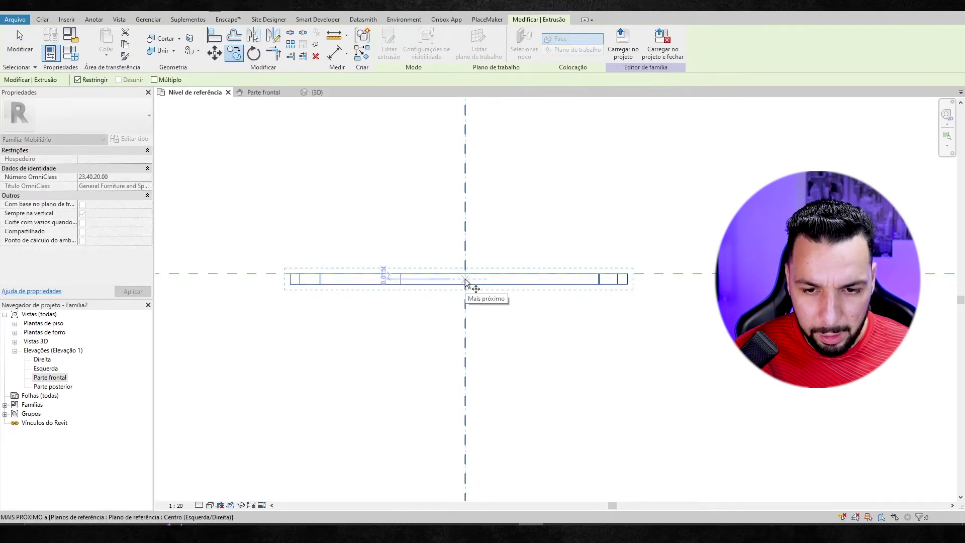
pyautogui.click(465, 280)
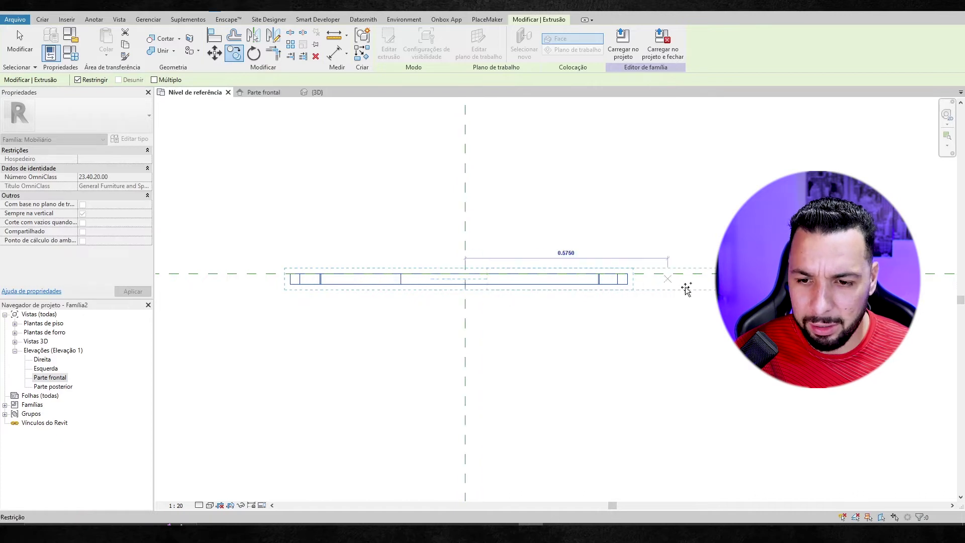
pyautogui.moveTo(686, 289); pyautogui.dragTo(567, 279, button='middle')
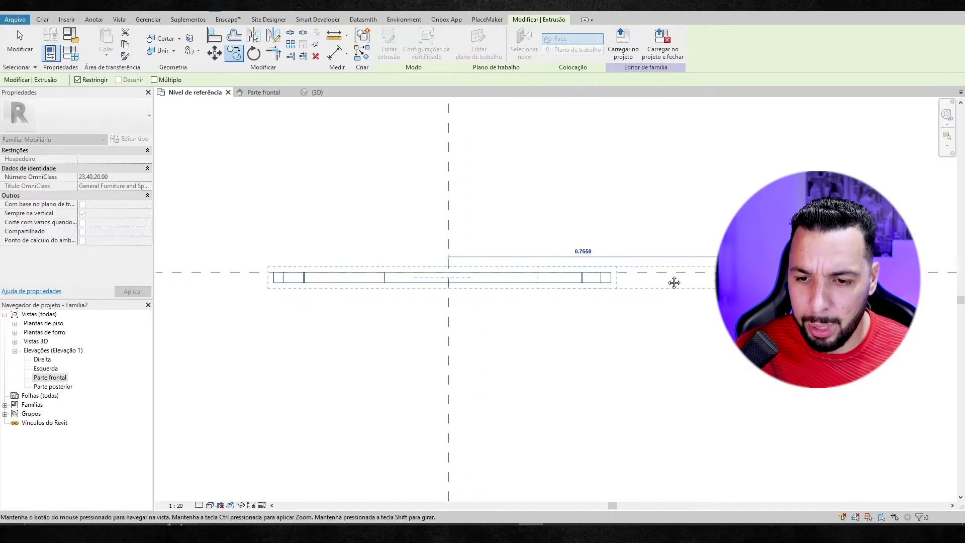
pyautogui.click(517, 239)
# Rotate the copied leg piece by 90°
pyautogui.click(253, 53)
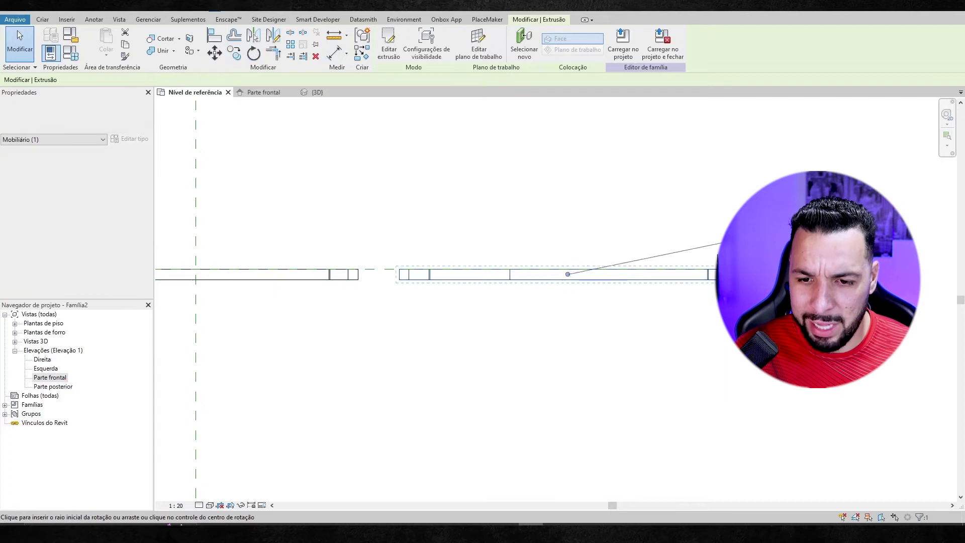
pyautogui.click(704, 274)
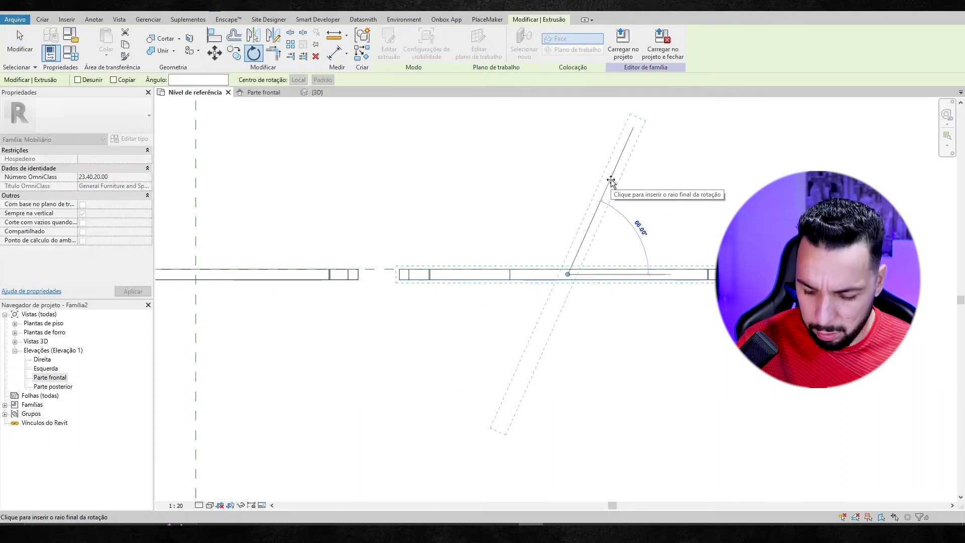
pyautogui.write('90')
pyautogui.press('Return')
pyautogui.scroll(-1, 623, 187)
# Move the rotated leg from its midpoint so both pieces cross at the centre
pyautogui.press('m')
pyautogui.press('v')
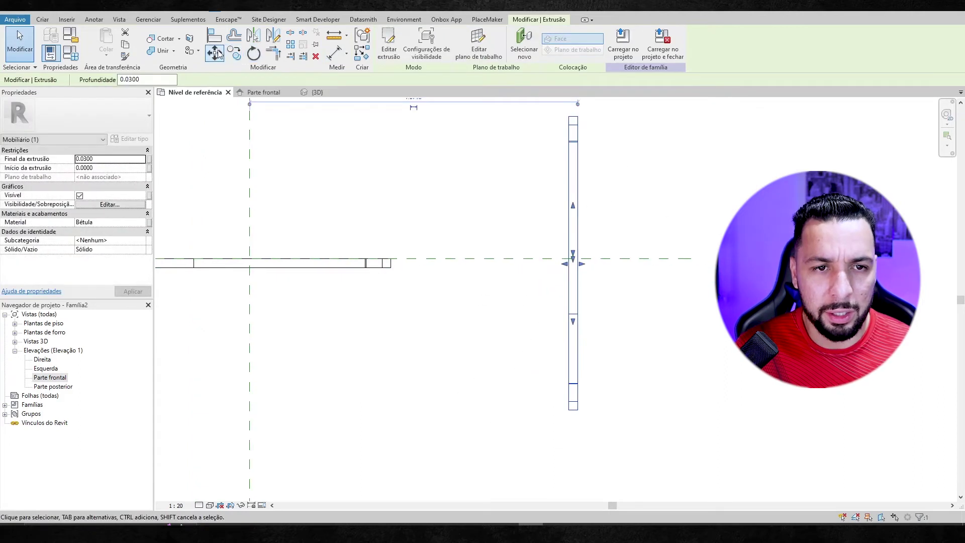
pyautogui.click(576, 259)
pyautogui.click(570, 265)
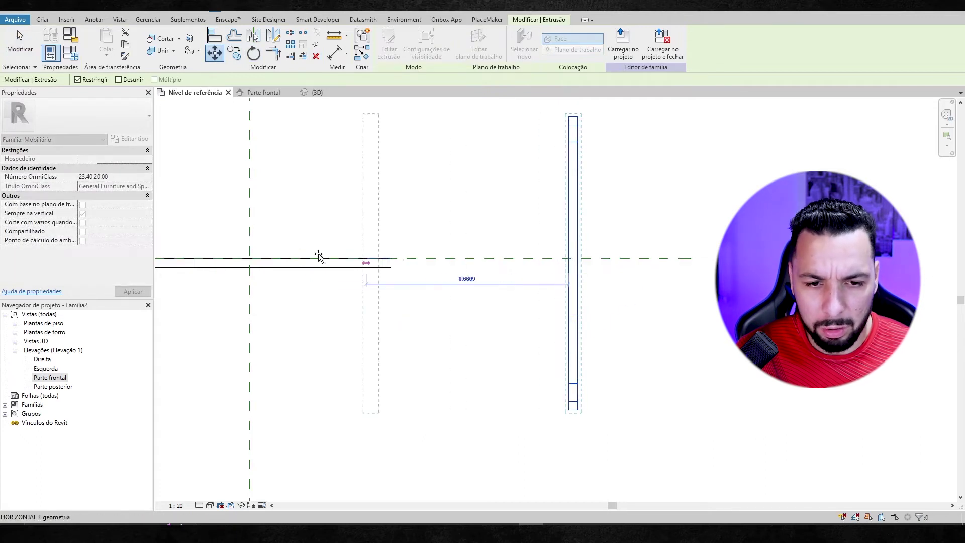
pyautogui.click(245, 265)
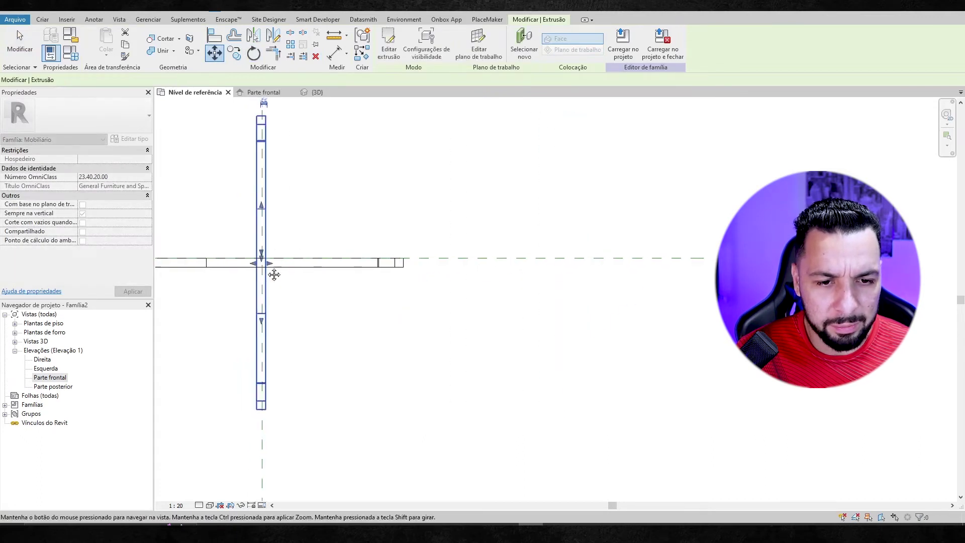
pyautogui.scroll(-2, 301, 261)
pyautogui.press('Escape')
pyautogui.click(318, 92)
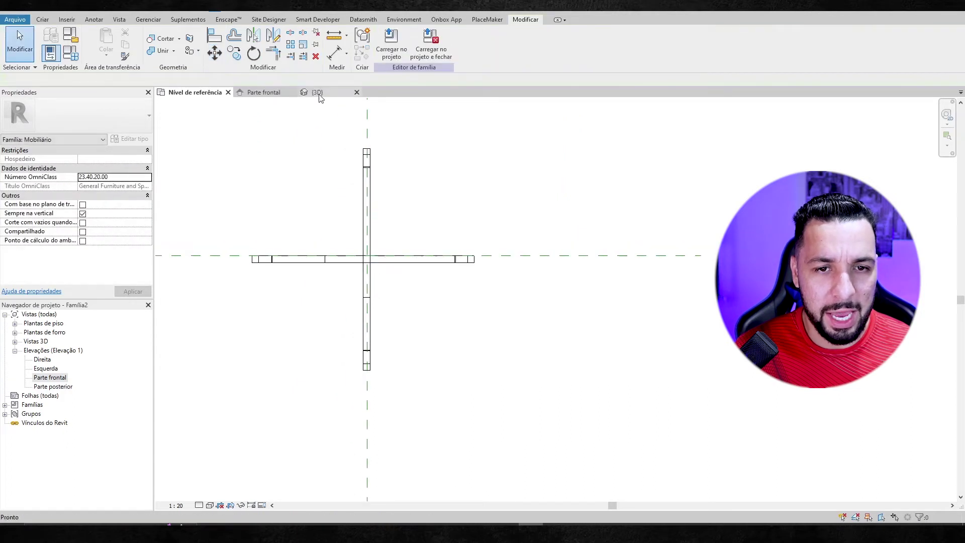
# Orbit the 3D view to inspect the crossed Bétula leg base from several angles
pyautogui.moveTo(539, 383)
pyautogui.keyDown('shift'); pyautogui.mouseDown(button='middle')
pyautogui.moveTo(608, 370)
pyautogui.moveTo(504, 374)
pyautogui.moveTo(496, 384)
pyautogui.moveTo(657, 398)
pyautogui.moveTo(612, 282)
pyautogui.moveTo(571, 302)
pyautogui.moveTo(450, 220)
pyautogui.moveTo(509, 308)
pyautogui.mouseUp(button='middle'); pyautogui.keyUp('shift')
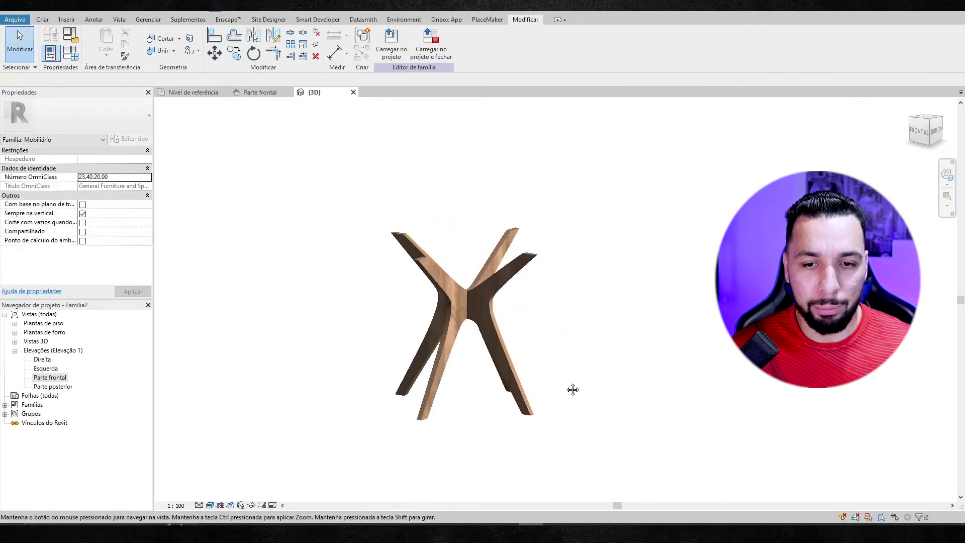
pyautogui.scroll(2, 571, 390)
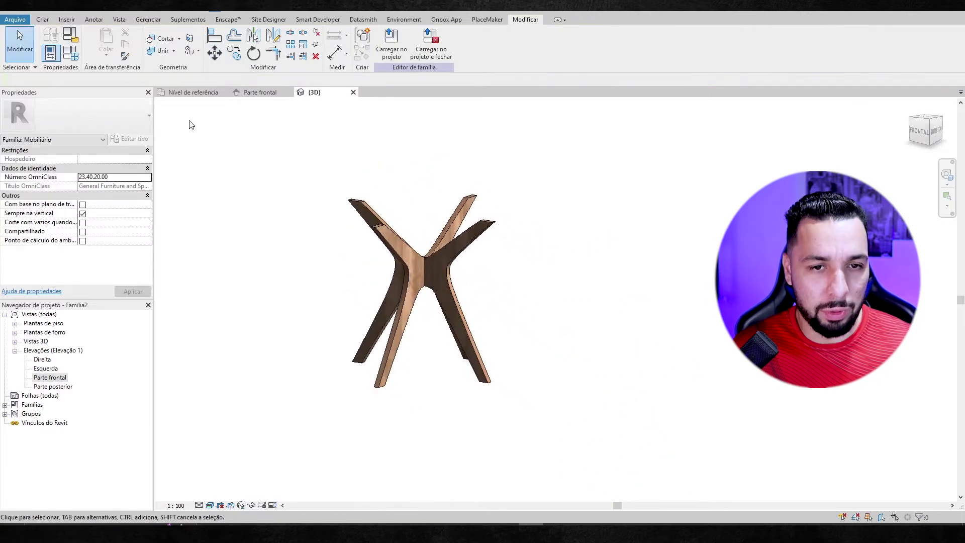
pyautogui.click(197, 93)
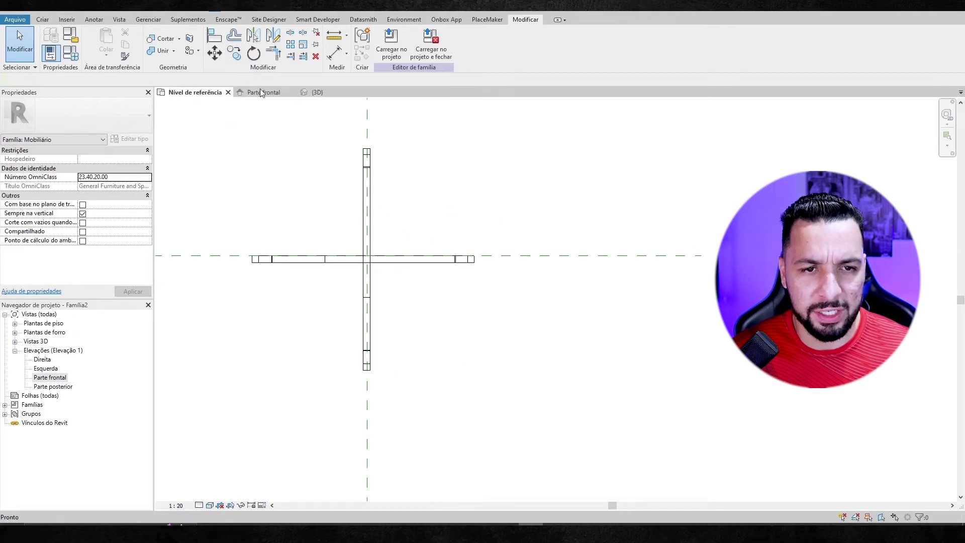
pyautogui.click(316, 93)
pyautogui.keyDown('shift'); pyautogui.moveTo(473, 286); pyautogui.dragTo(457, 294, button='middle'); pyautogui.keyUp('shift')
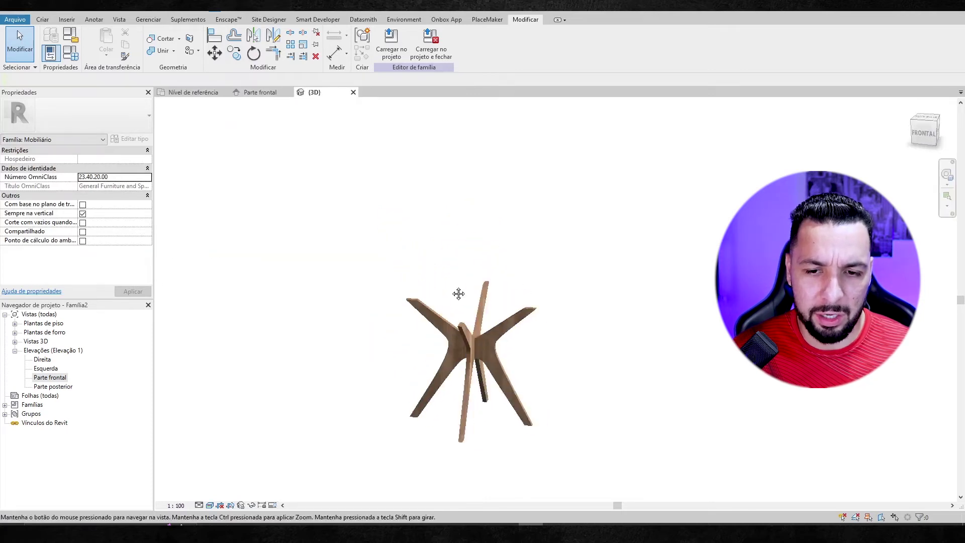
pyautogui.click(43, 20)
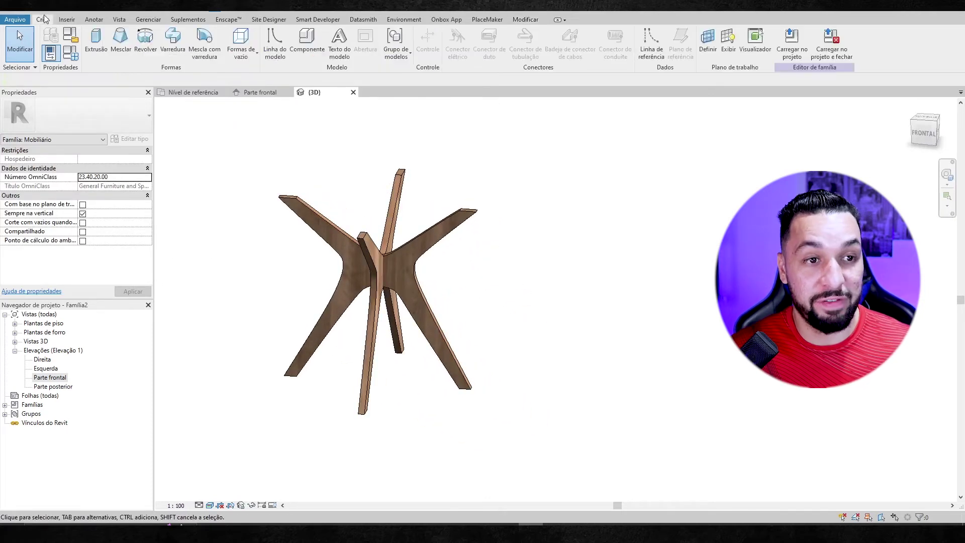
# Start a new extrusion whose work plane is a leg's top face
pyautogui.click(96, 41)
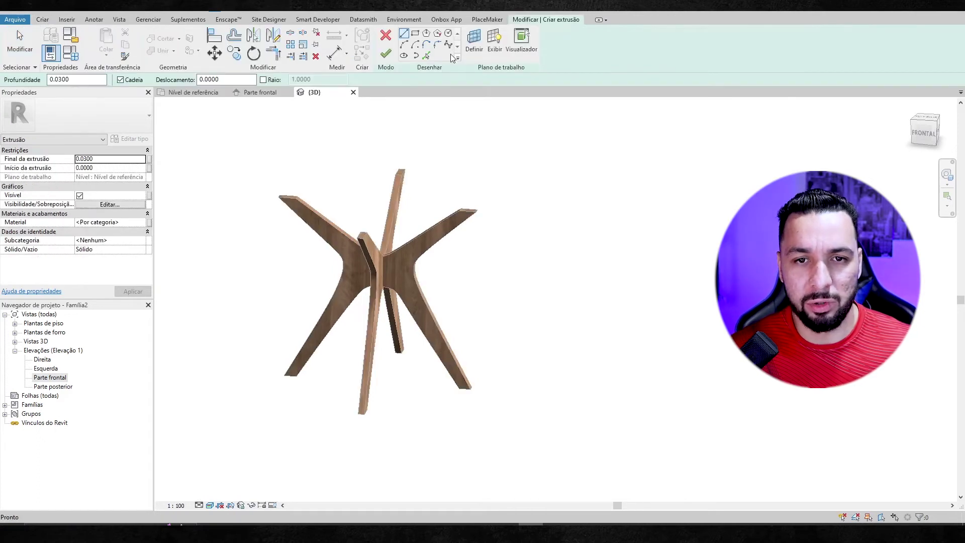
pyautogui.click(474, 40)
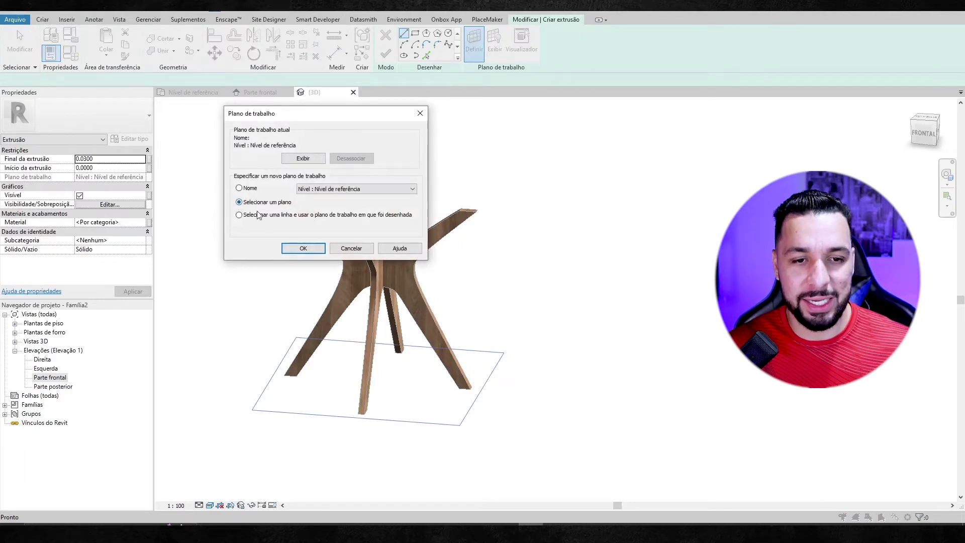
pyautogui.click(303, 248)
pyautogui.scroll(5, 285, 196)
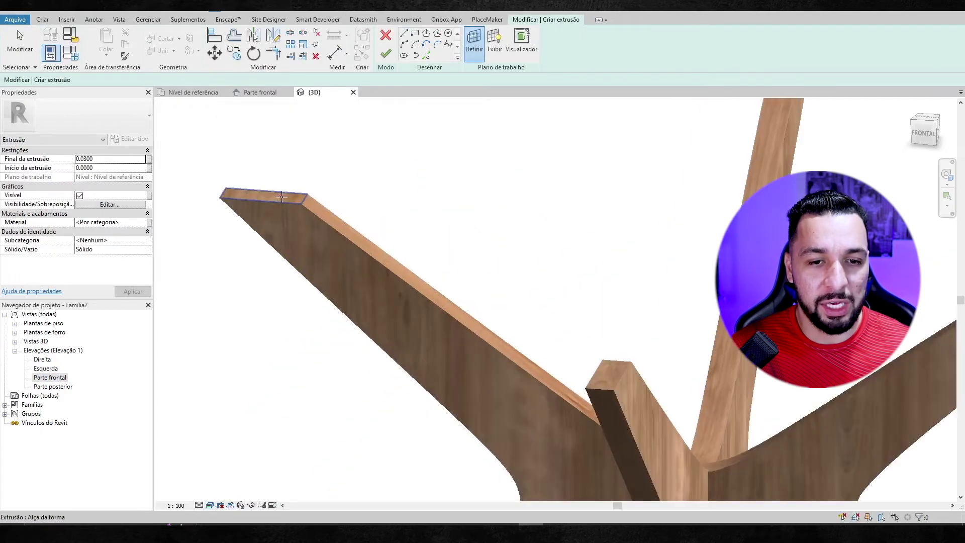
pyautogui.click(284, 196)
pyautogui.scroll(-5, 323, 216)
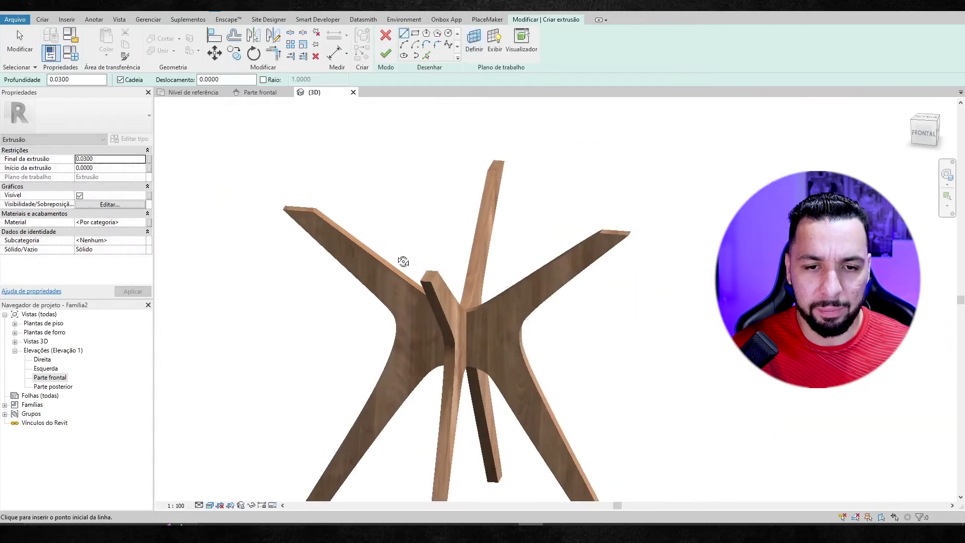
# Orbit to view the whole table base, then return to the reference level plan
pyautogui.moveTo(404, 262)
pyautogui.keyDown('shift'); pyautogui.mouseDown(button='middle')
pyautogui.moveTo(407, 242)
pyautogui.moveTo(336, 209)
pyautogui.mouseUp(button='middle'); pyautogui.keyUp('shift')
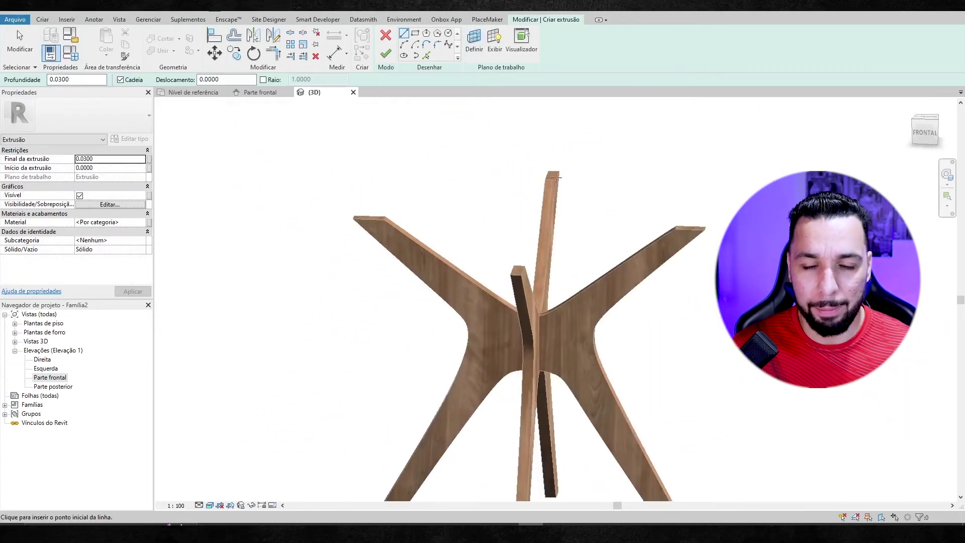
pyautogui.scroll(3, 342, 207)
pyautogui.scroll(3, 342, 207)
pyautogui.scroll(-4, 344, 211)
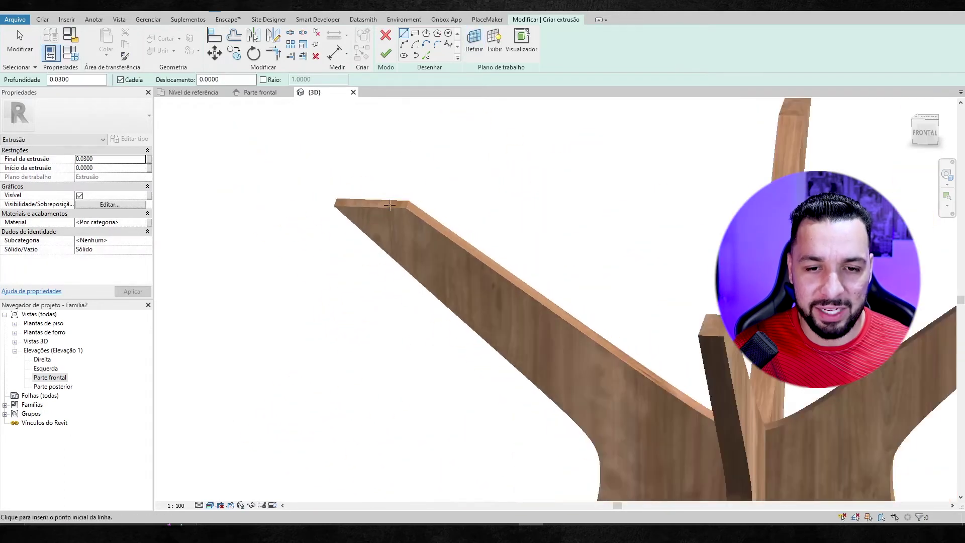
pyautogui.scroll(-1, 345, 223)
pyautogui.scroll(-3, 346, 223)
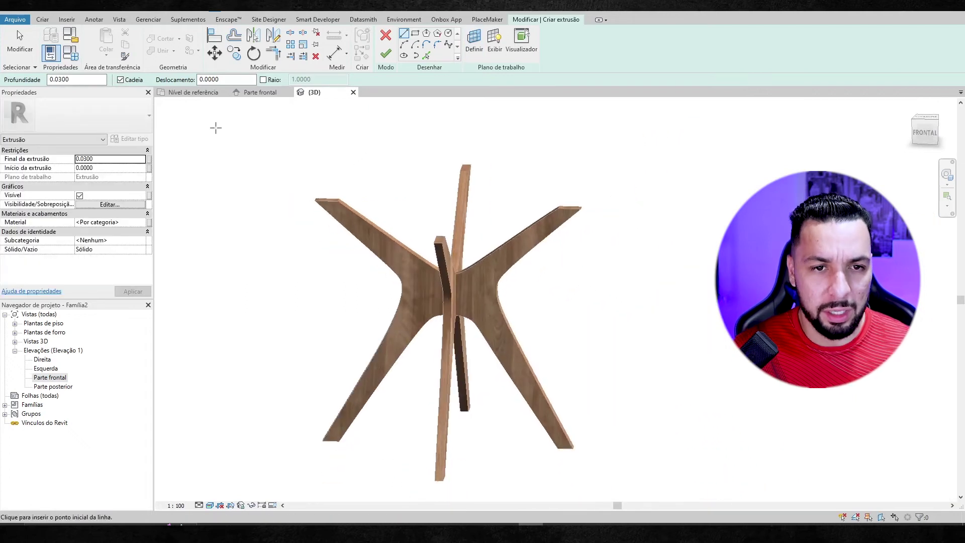
pyautogui.click(187, 94)
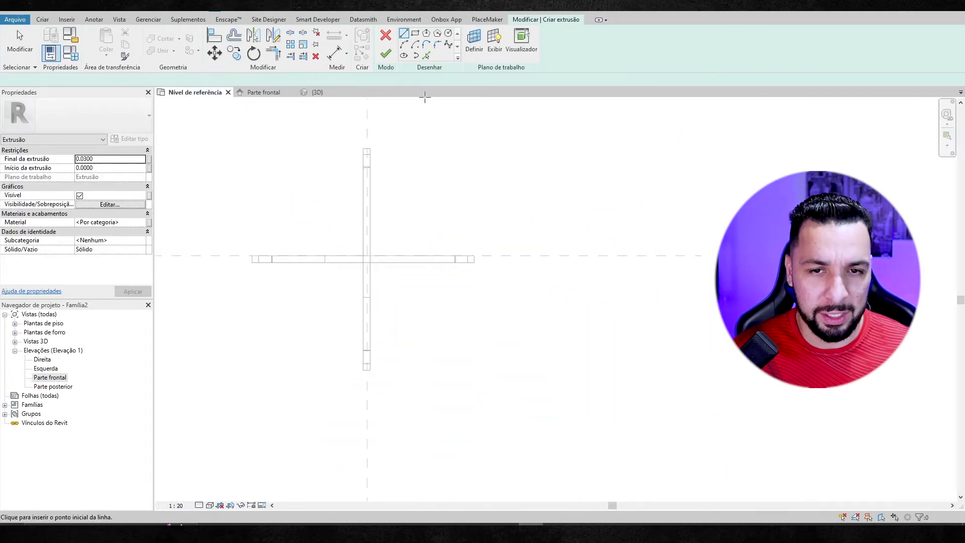
# Draw a 0.56-radius circle centred where the crossed legs meet
pyautogui.click(449, 34)
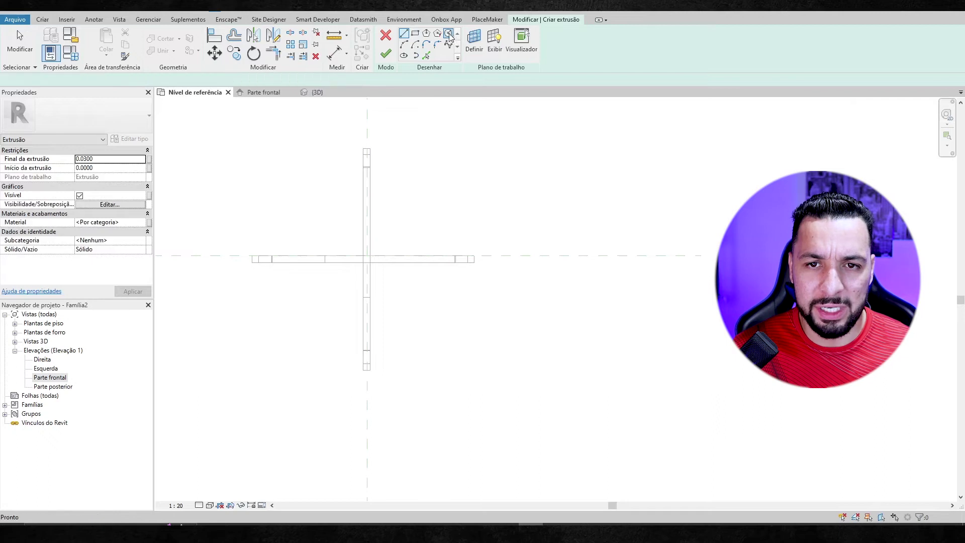
pyautogui.scroll(3, 367, 259)
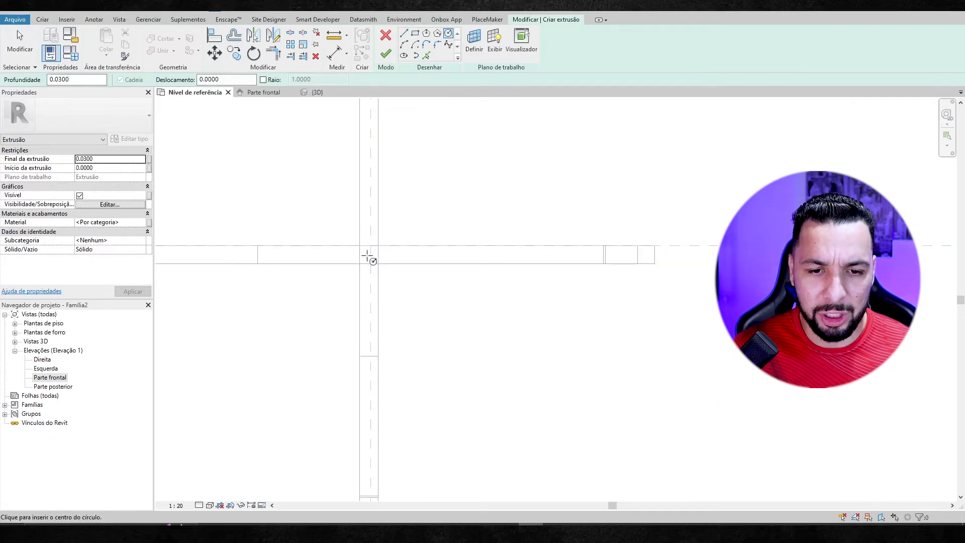
pyautogui.scroll(3, 369, 258)
pyautogui.click(371, 256)
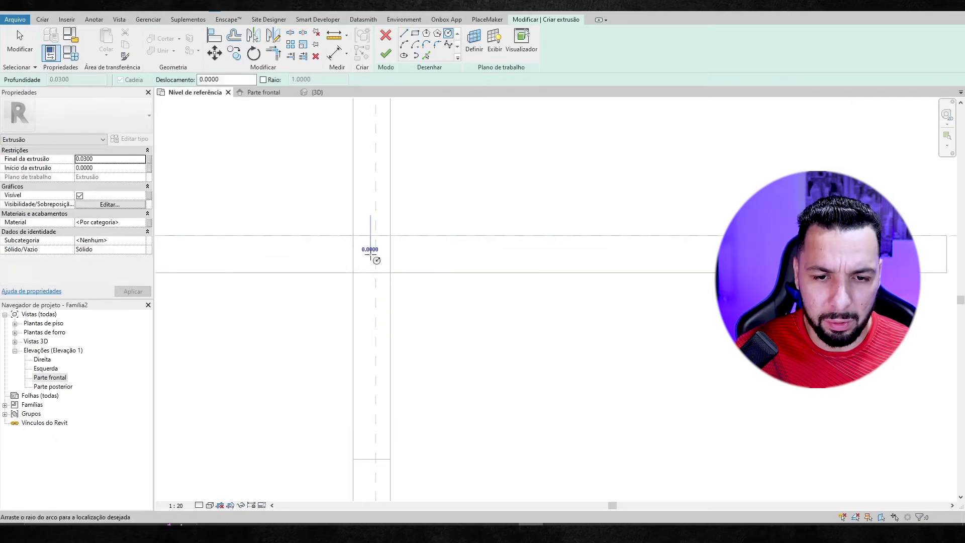
pyautogui.scroll(-4, 519, 294)
pyautogui.scroll(-2, 619, 335)
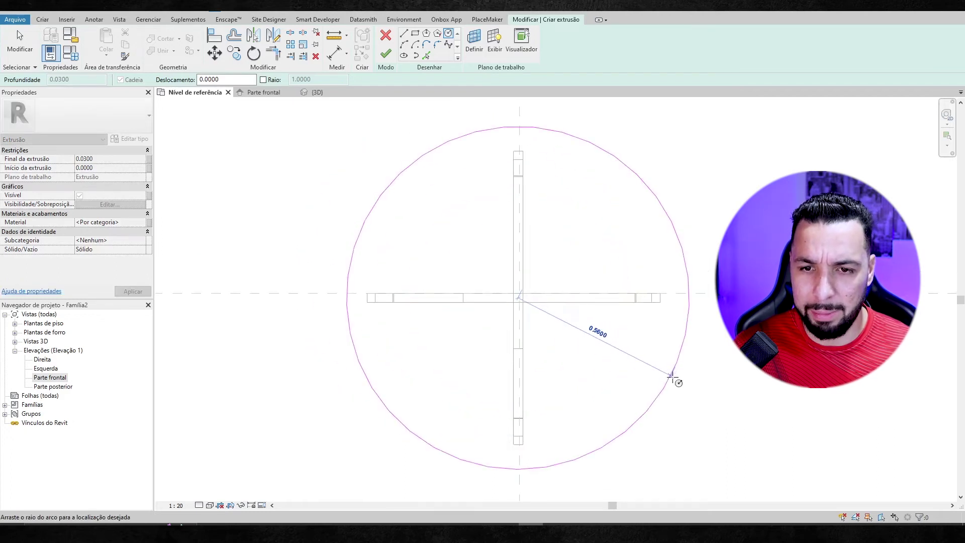
pyautogui.click(672, 376)
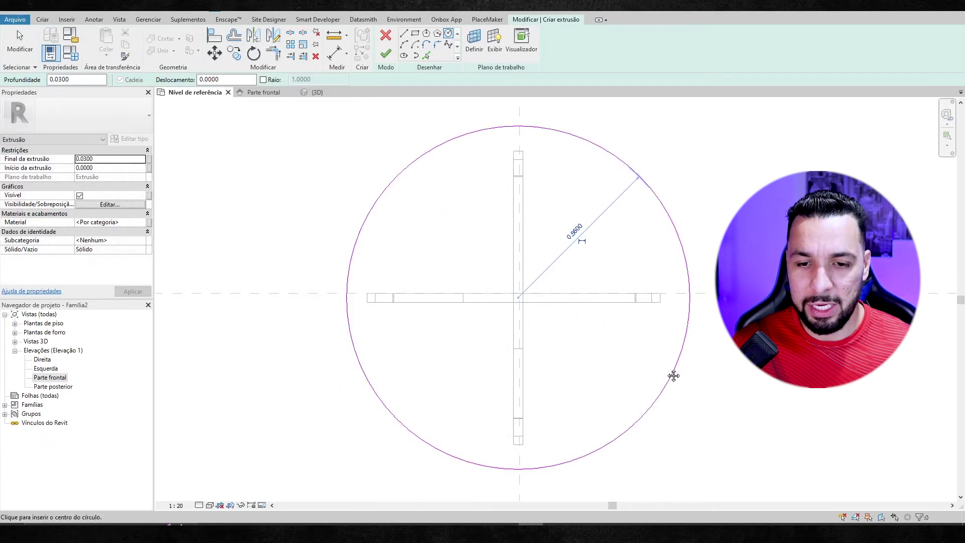
# Make the circle's 0.56 radius dimension permanent and select it
pyautogui.scroll(-1, 604, 229)
pyautogui.scroll(-2, 518, 216)
pyautogui.scroll(1, 518, 216)
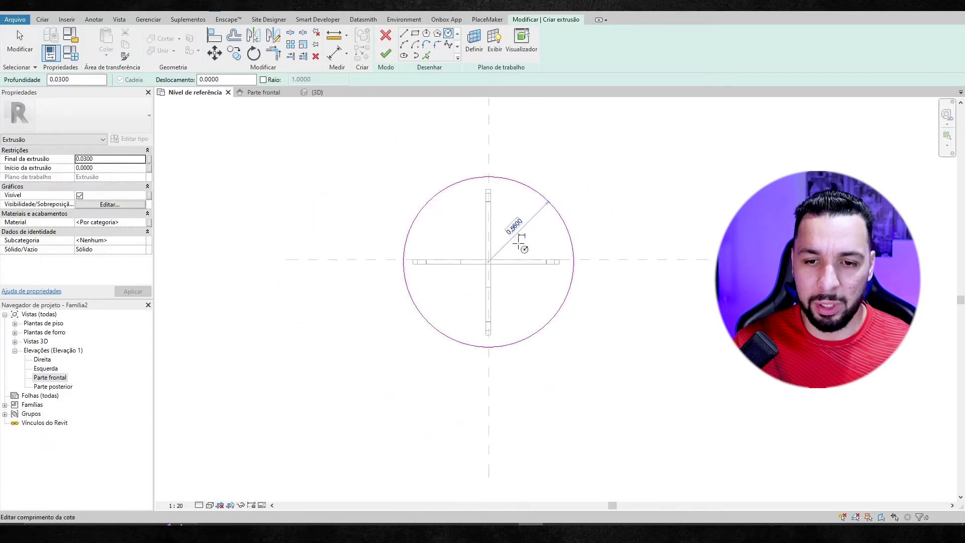
pyautogui.scroll(1, 515, 214)
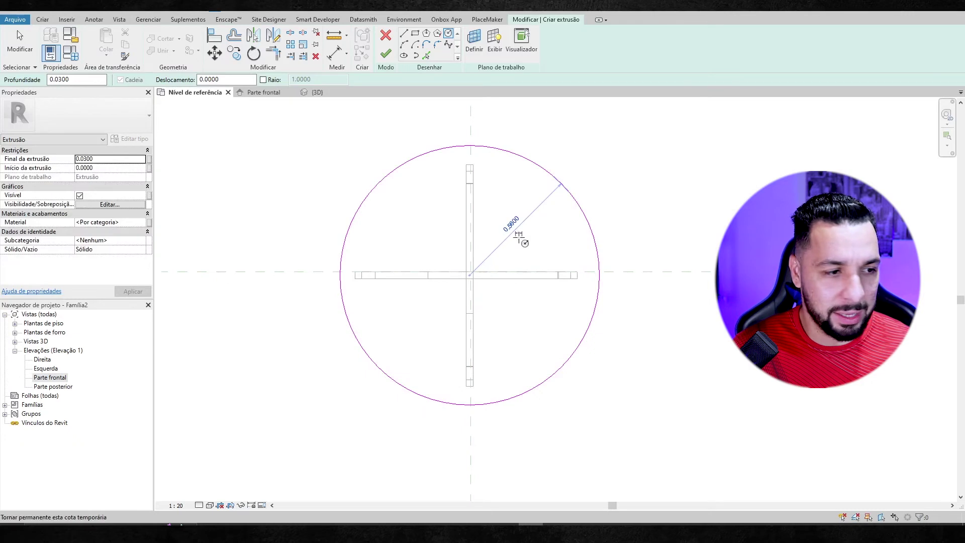
pyautogui.click(520, 234)
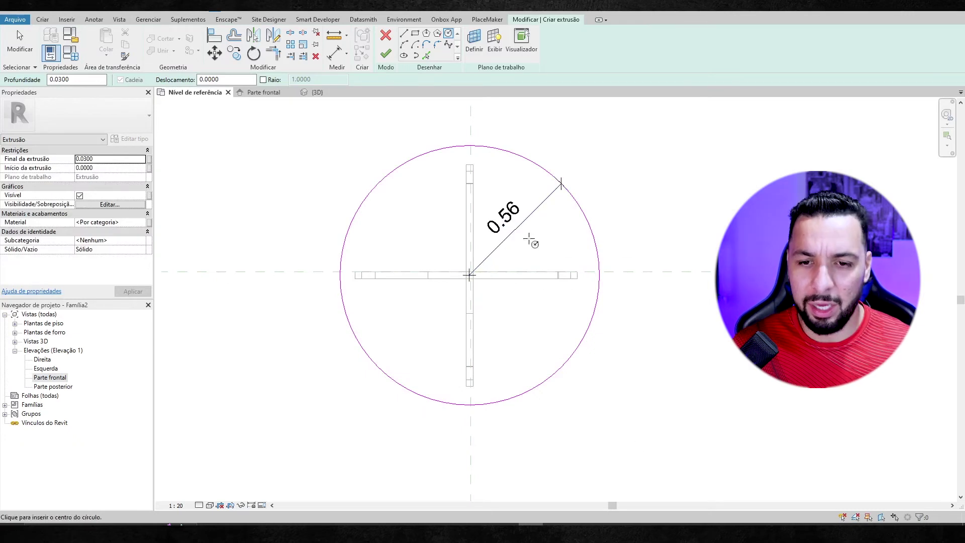
pyautogui.press('Escape')
pyautogui.click(518, 226)
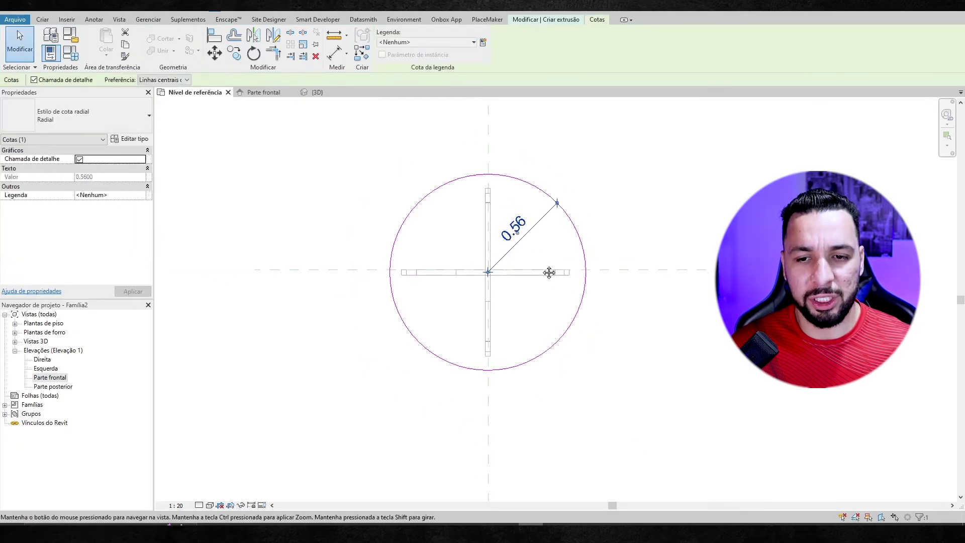
pyautogui.moveTo(544, 261)
pyautogui.mouseDown(button='middle')
pyautogui.moveTo(524, 270)
pyautogui.moveTo(500, 248)
pyautogui.mouseUp(button='middle')
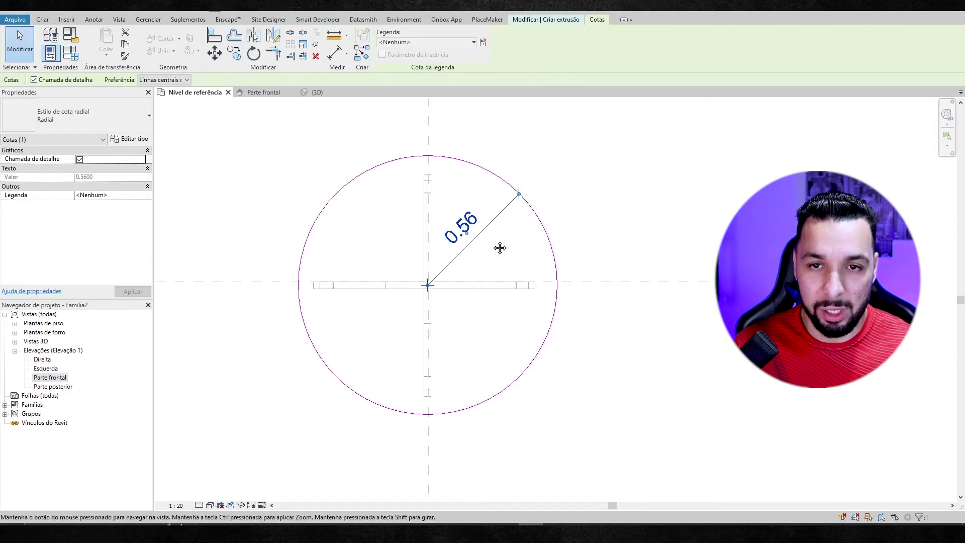
# Label the 0.56 radius dimension with a new type parameter 'raio do tampo da mesa'
pyautogui.click(473, 42)
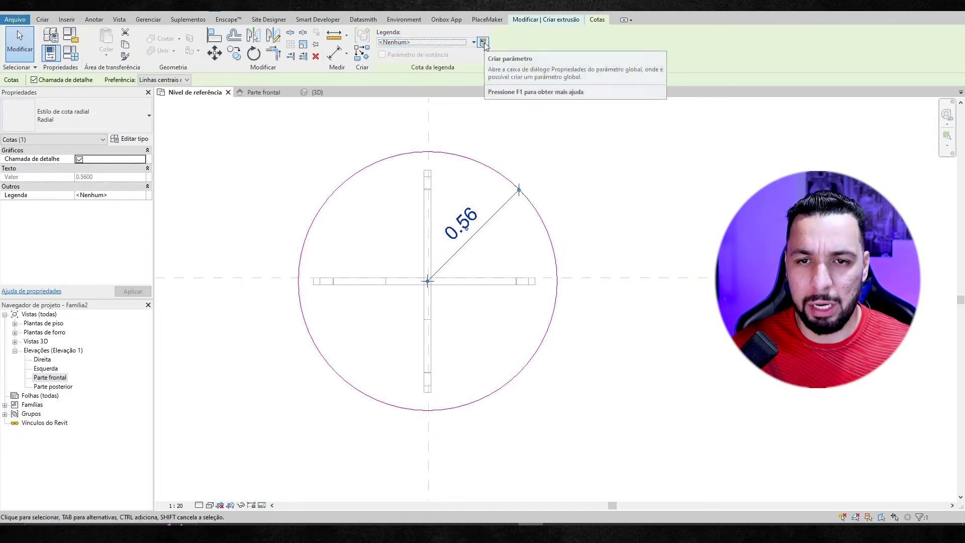
pyautogui.click(484, 43)
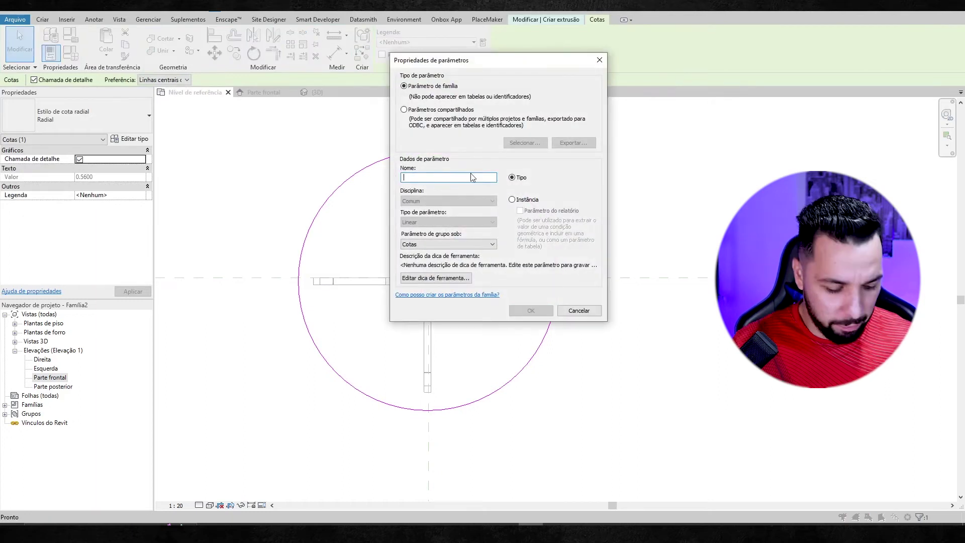
pyautogui.write('raio da m')
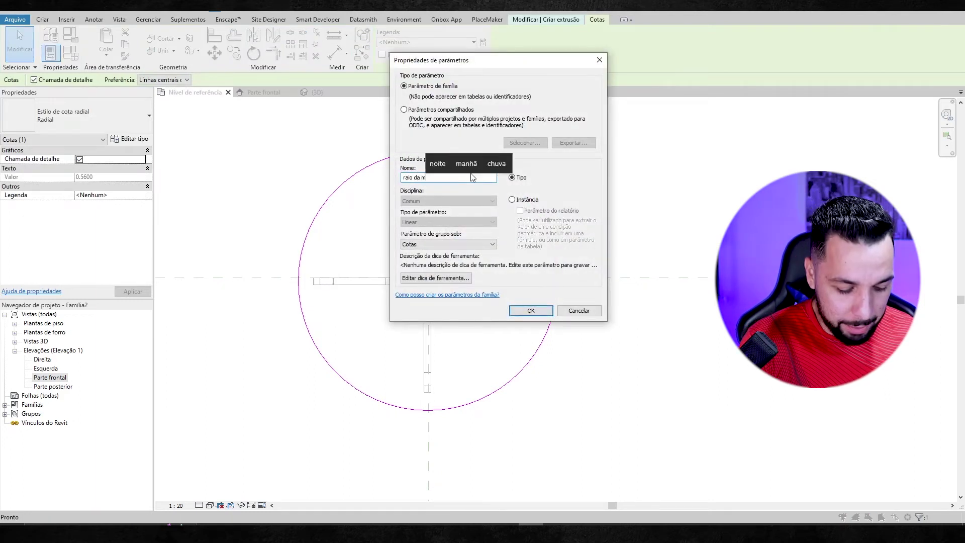
pyautogui.press('BackSpace')
pyautogui.press('BackSpace')
pyautogui.press('BackSpace')
pyautogui.write('o')
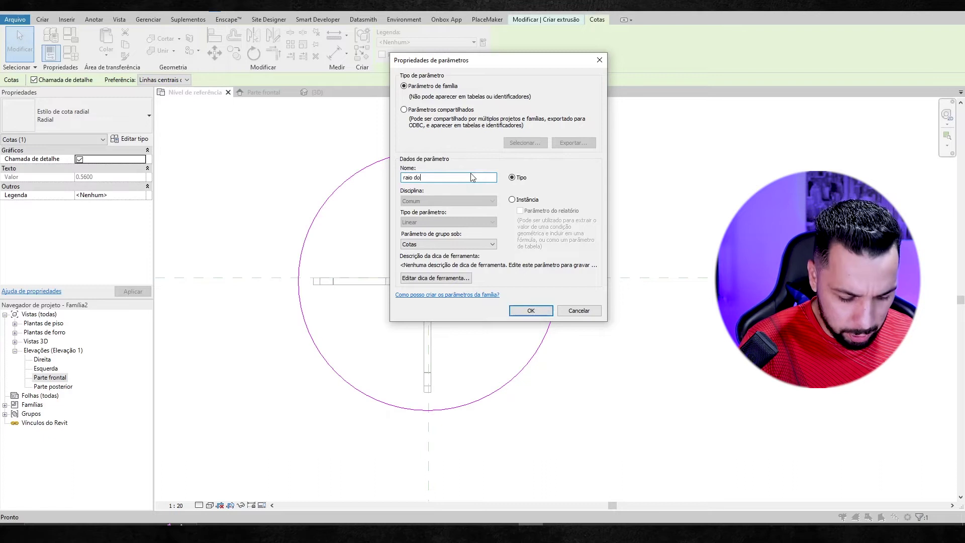
pyautogui.write(' tampo da mes')
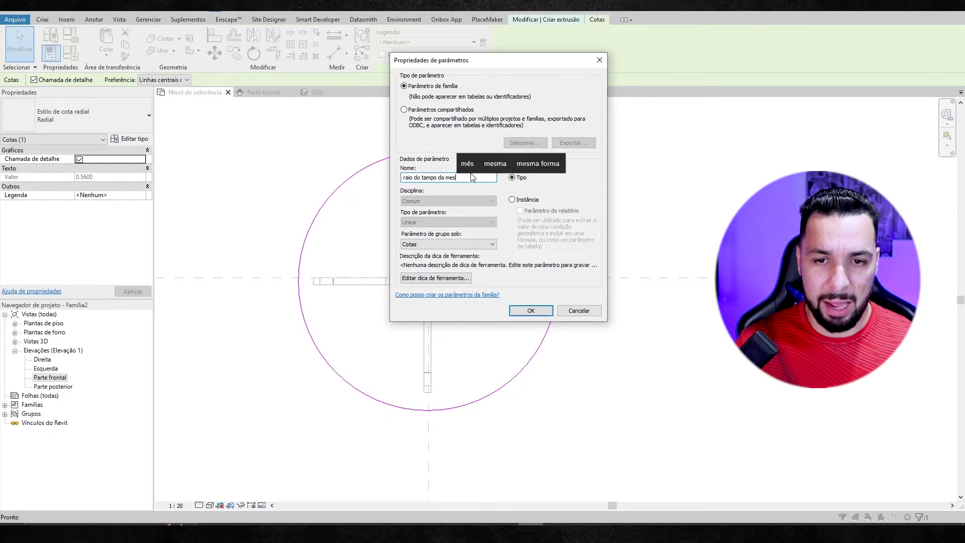
pyautogui.write('a')
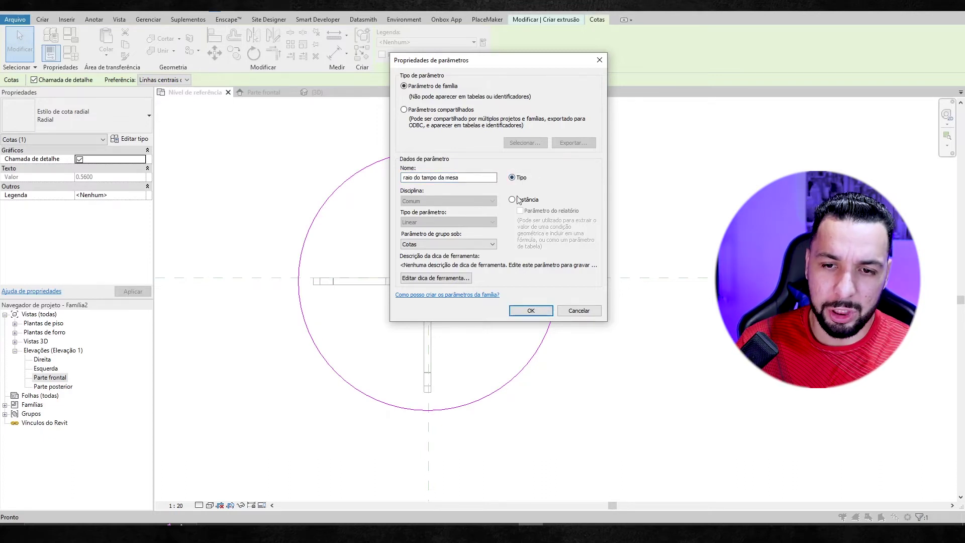
pyautogui.click(531, 311)
pyautogui.press('Escape')
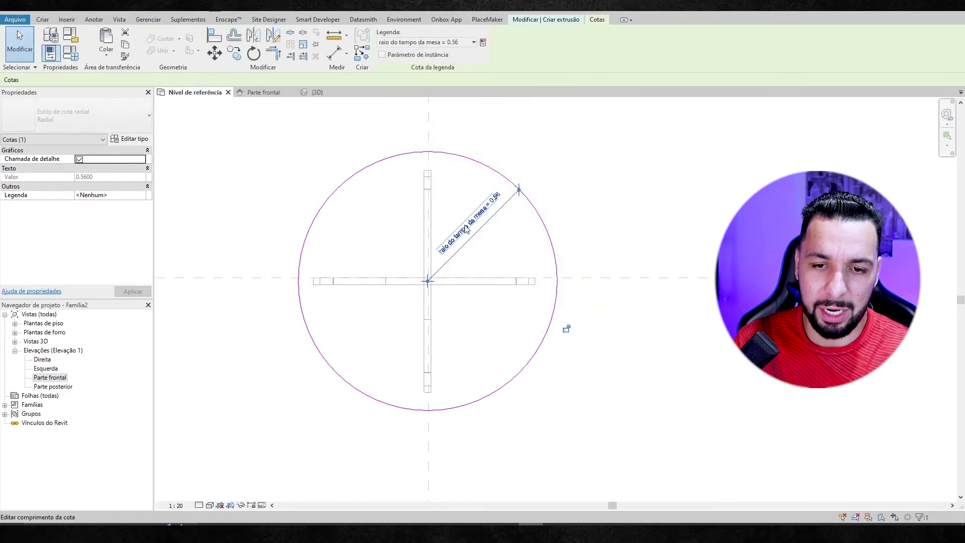
pyautogui.click(487, 240)
# Set the tabletop's Extrusion End to 0.015 and finish the sketch in 3D
pyautogui.scroll(-2, 475, 254)
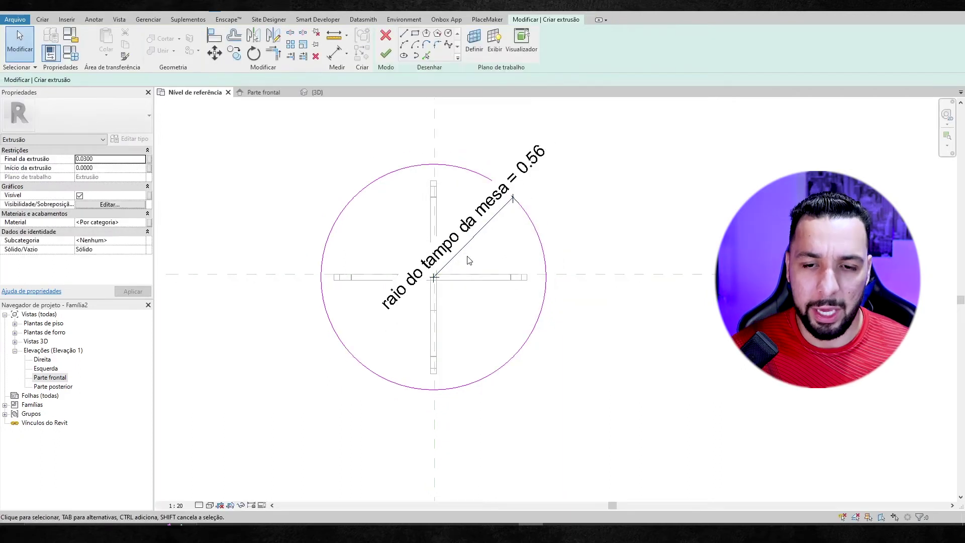
pyautogui.scroll(-2, 468, 254)
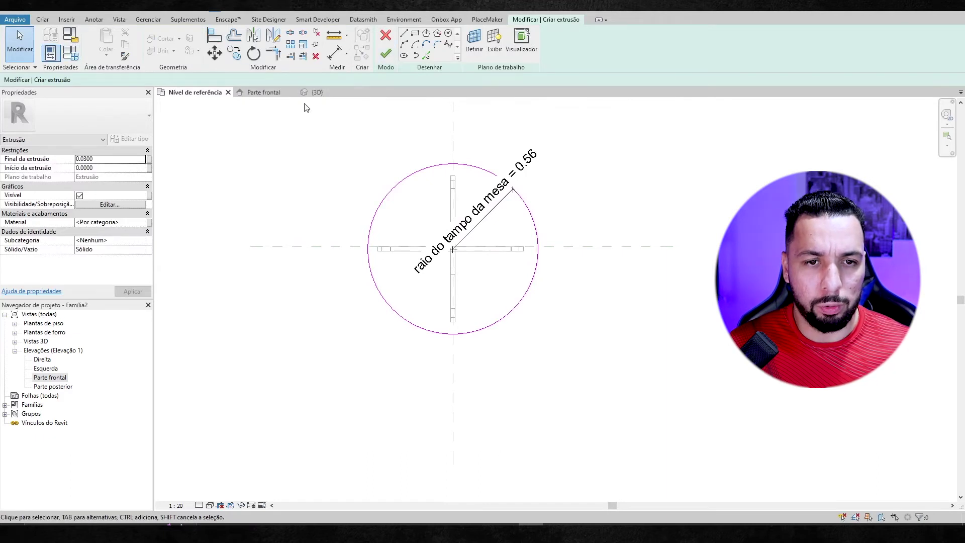
pyautogui.click(108, 159)
pyautogui.write('0.0150')
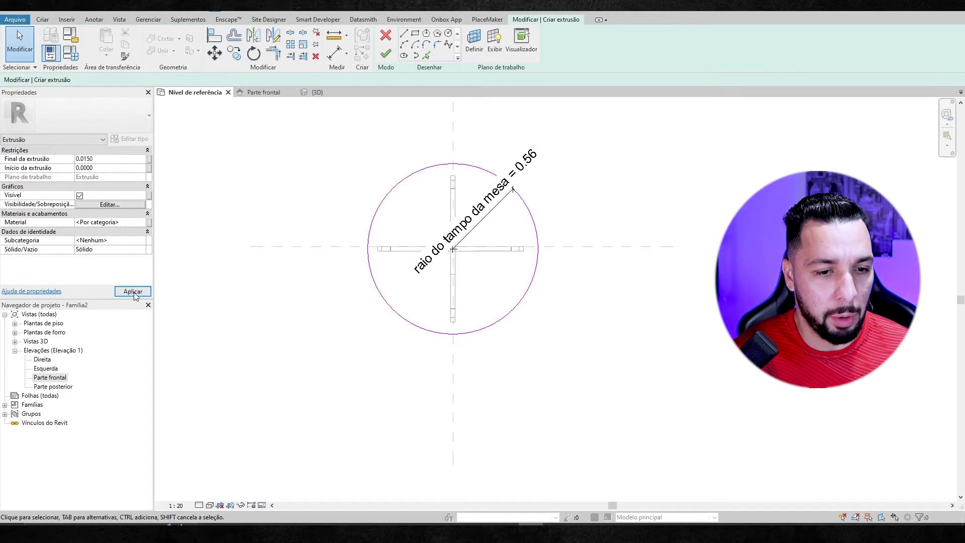
pyautogui.click(133, 292)
pyautogui.click(315, 92)
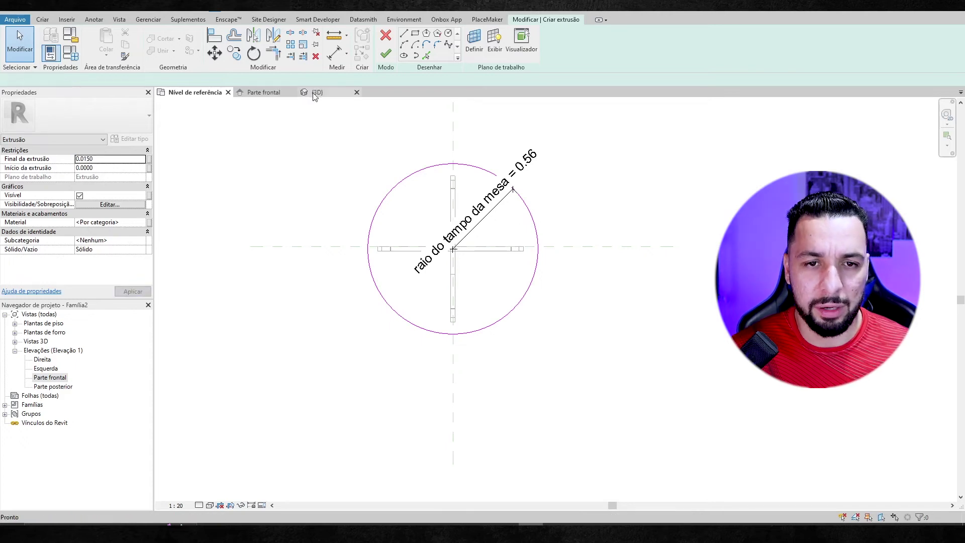
pyautogui.click(386, 54)
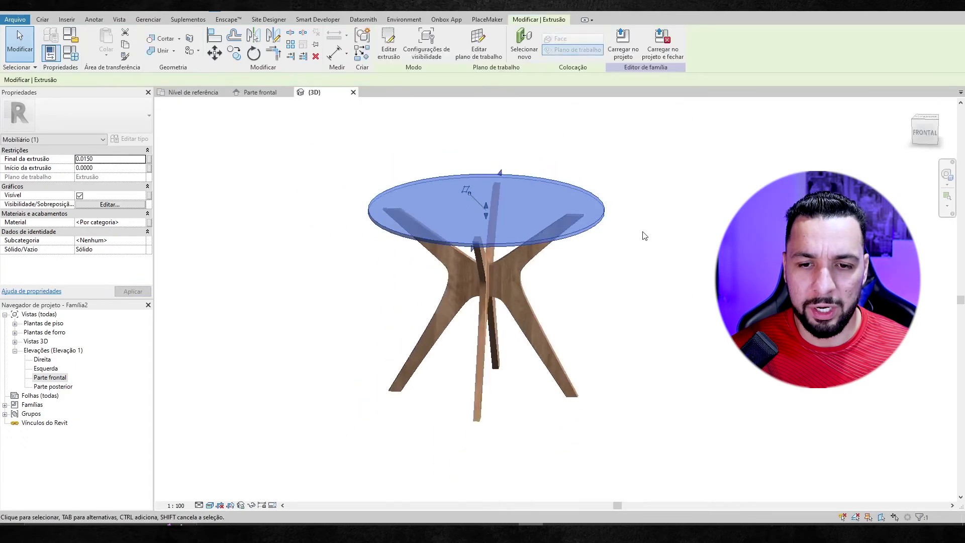
# Select the round tabletop in 3D and edit its Material property
pyautogui.keyDown('shift'); pyautogui.moveTo(675, 235); pyautogui.dragTo(657, 287, button='middle'); pyautogui.keyUp('shift')
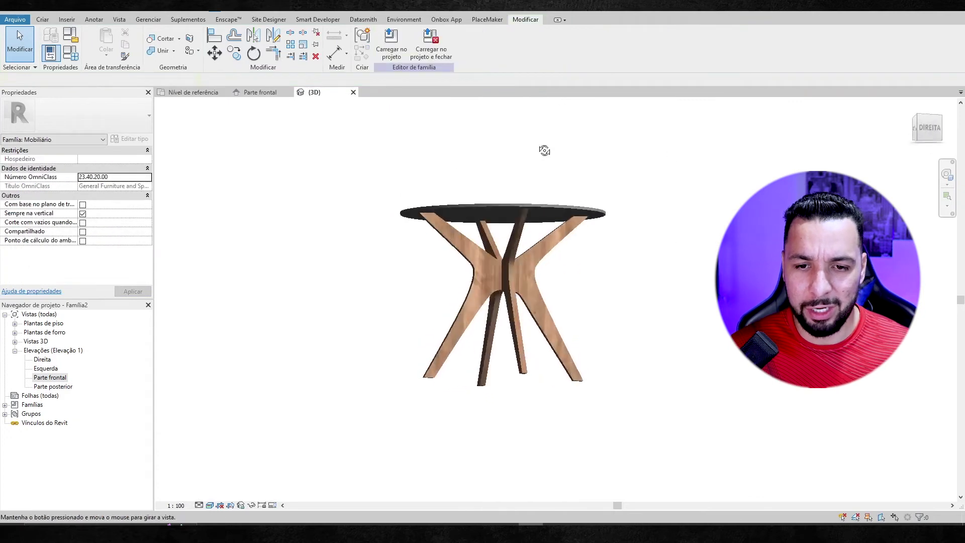
pyautogui.click(589, 247)
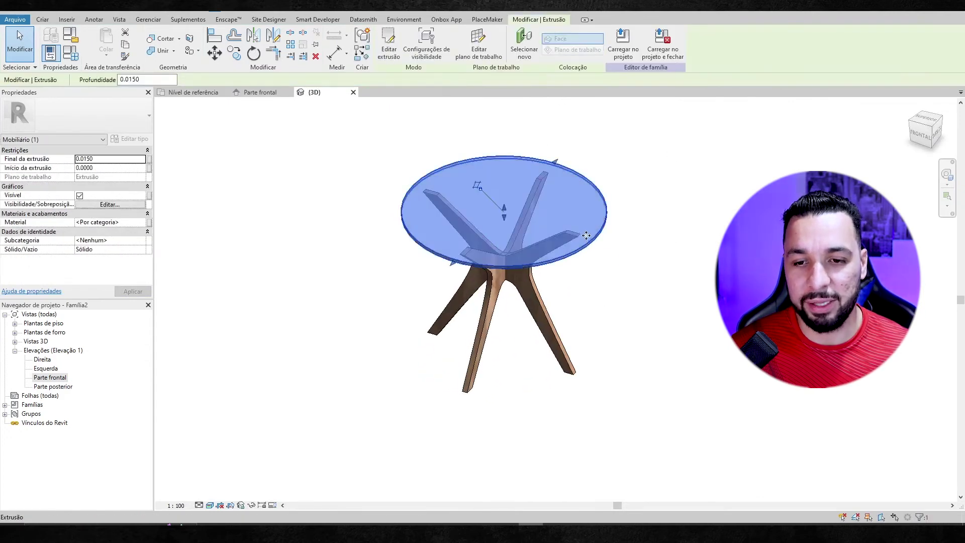
pyautogui.scroll(-2, 301, 231)
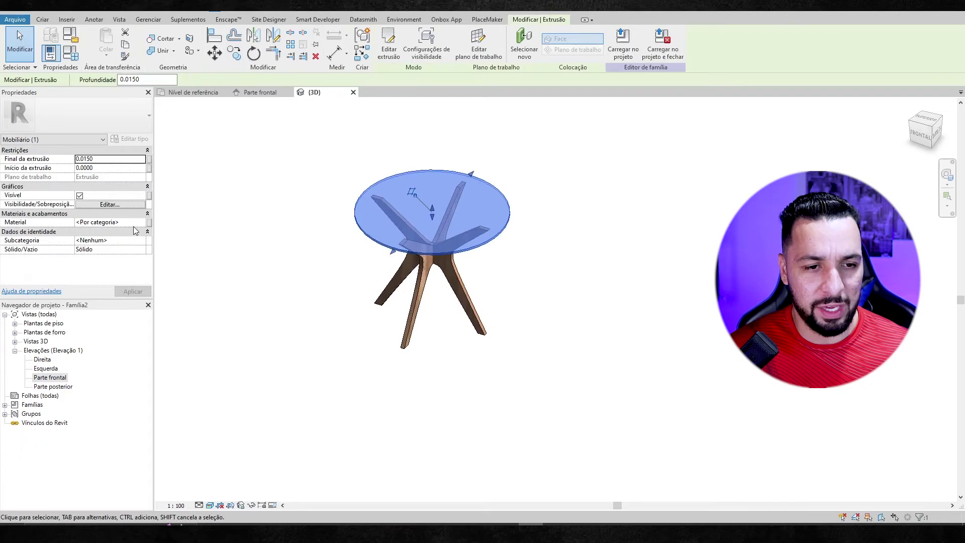
pyautogui.click(139, 223)
# Add the clear Vidro glazing from AEC Materials and assign it to the tabletop
pyautogui.click(142, 222)
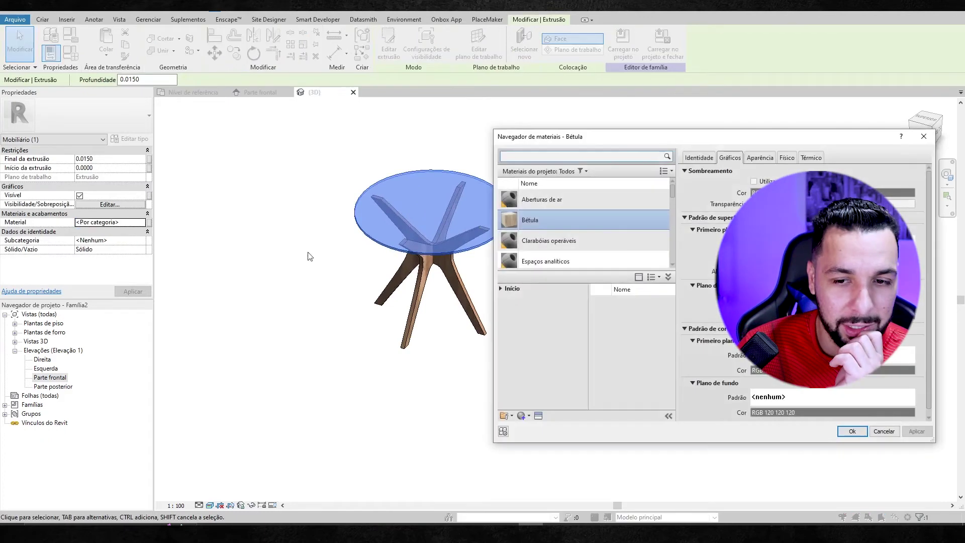
pyautogui.click(500, 290)
pyautogui.click(505, 307)
pyautogui.scroll(-5, 556, 334)
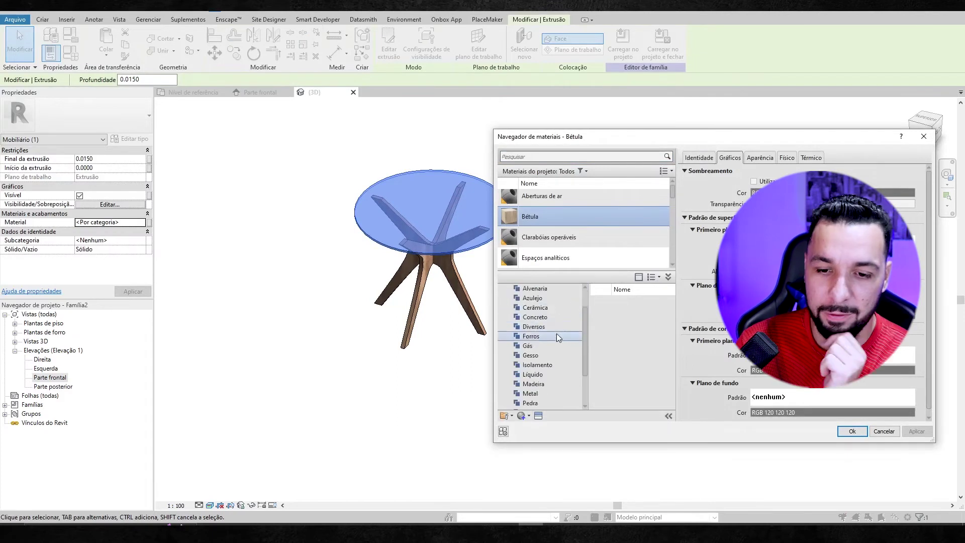
pyautogui.scroll(-3, 567, 348)
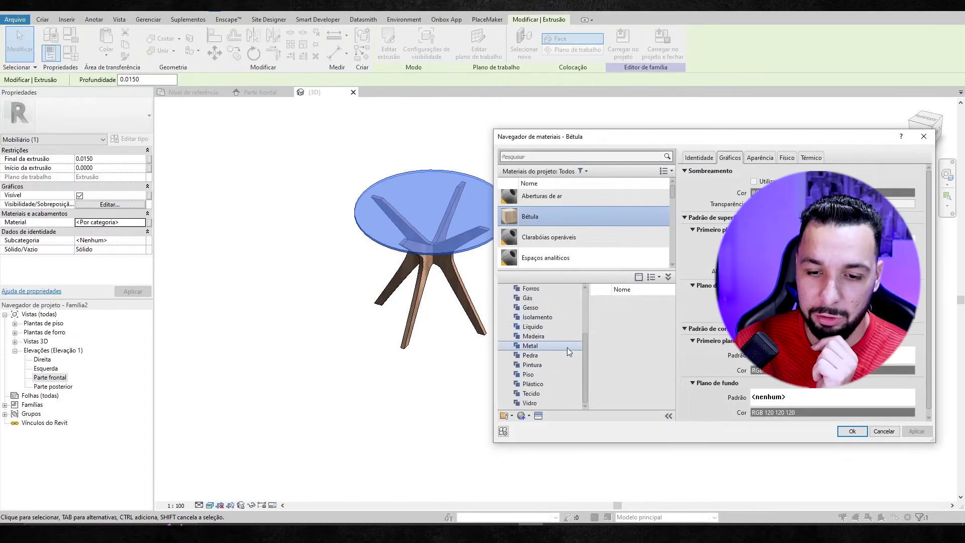
pyautogui.click(532, 402)
pyautogui.scroll(-1, 641, 347)
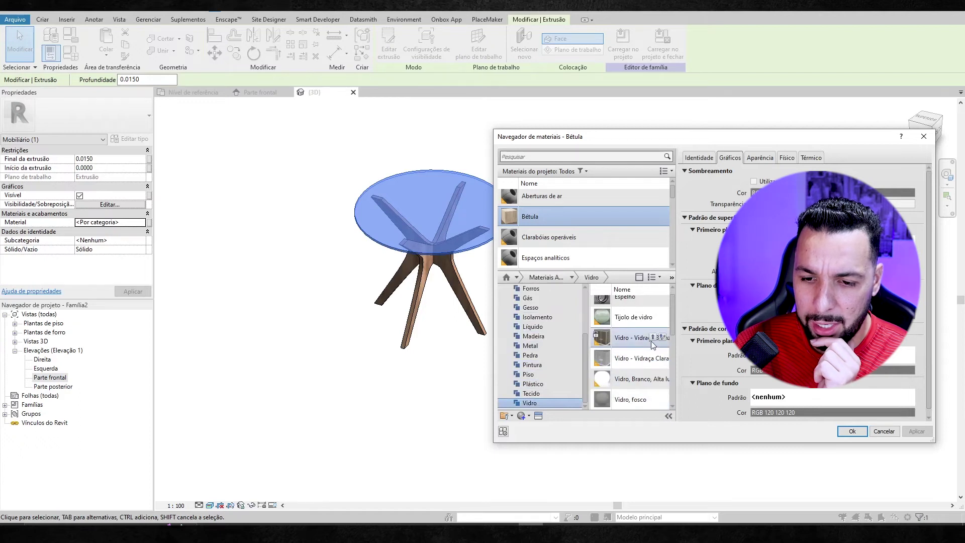
pyautogui.scroll(1, 653, 344)
pyautogui.click(653, 367)
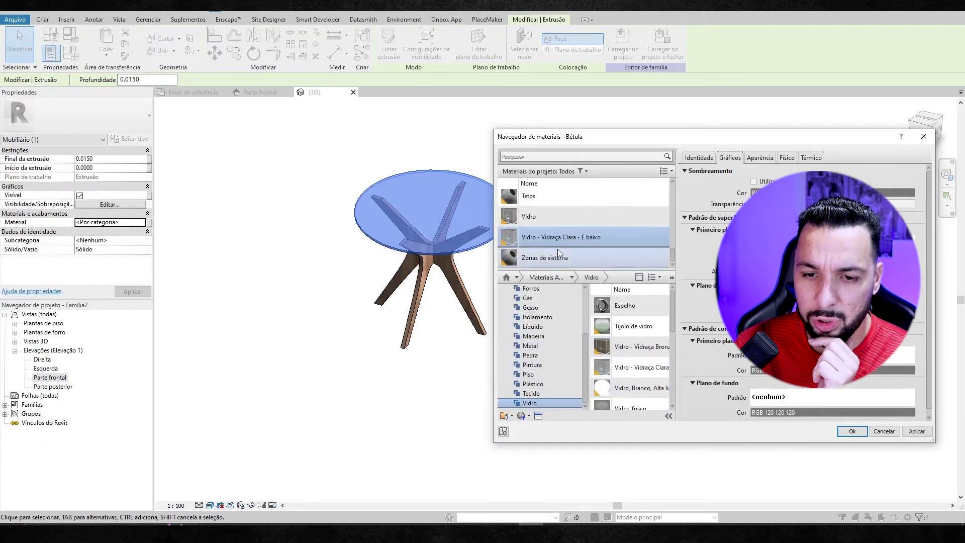
pyautogui.click(539, 221)
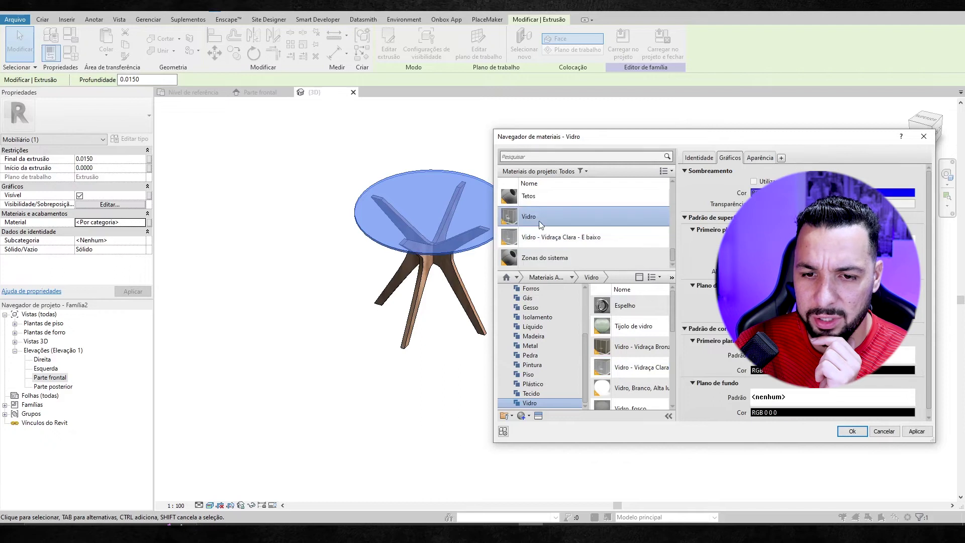
pyautogui.click(853, 430)
pyautogui.click(209, 294)
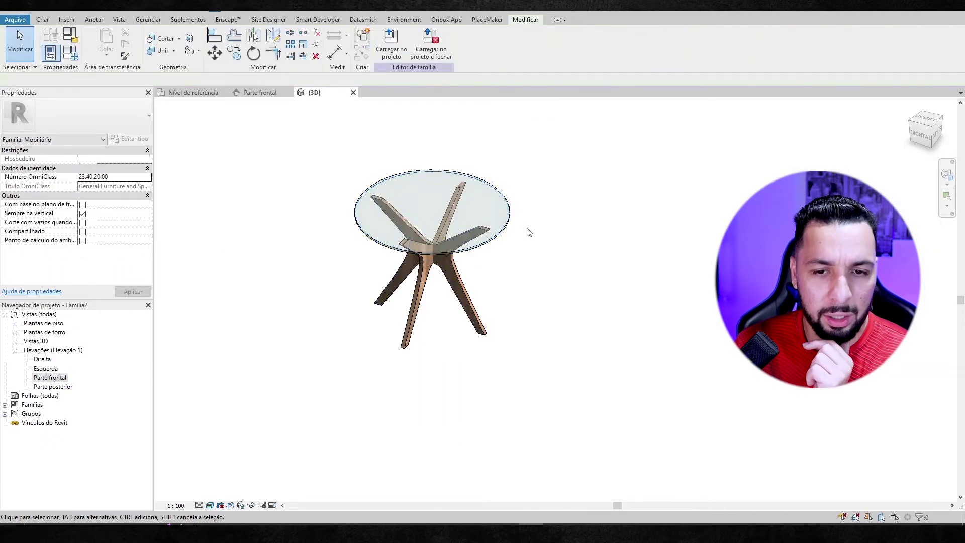
# Change 'raio do tampo da mesa' to 0.70 in Family Types
pyautogui.moveTo(528, 231)
pyautogui.keyDown('shift'); pyautogui.mouseDown(button='middle')
pyautogui.moveTo(459, 454)
pyautogui.moveTo(510, 433)
pyautogui.moveTo(442, 267)
pyautogui.moveTo(461, 339)
pyautogui.moveTo(443, 297)
pyautogui.moveTo(511, 357)
pyautogui.mouseUp(button='middle'); pyautogui.keyUp('shift')
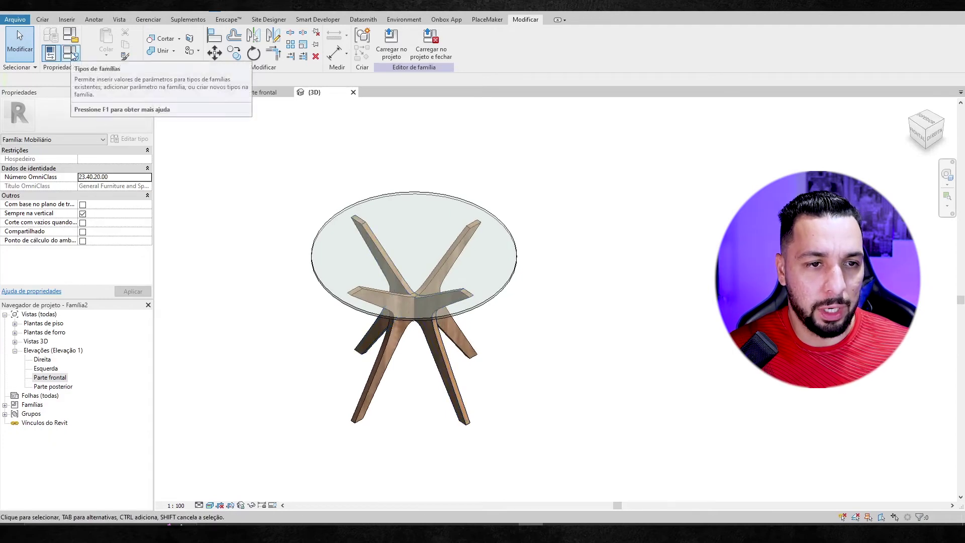
pyautogui.click(50, 53)
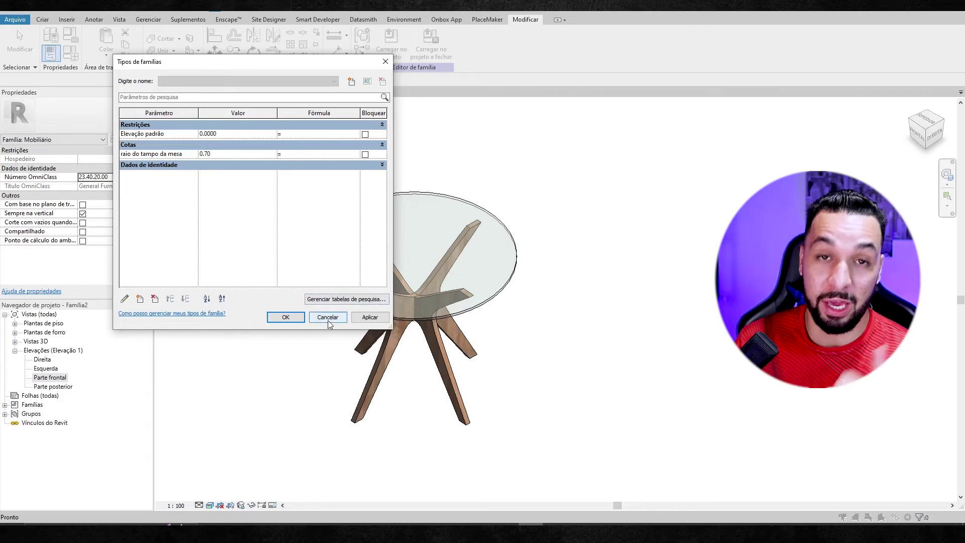
pyautogui.press('Return')
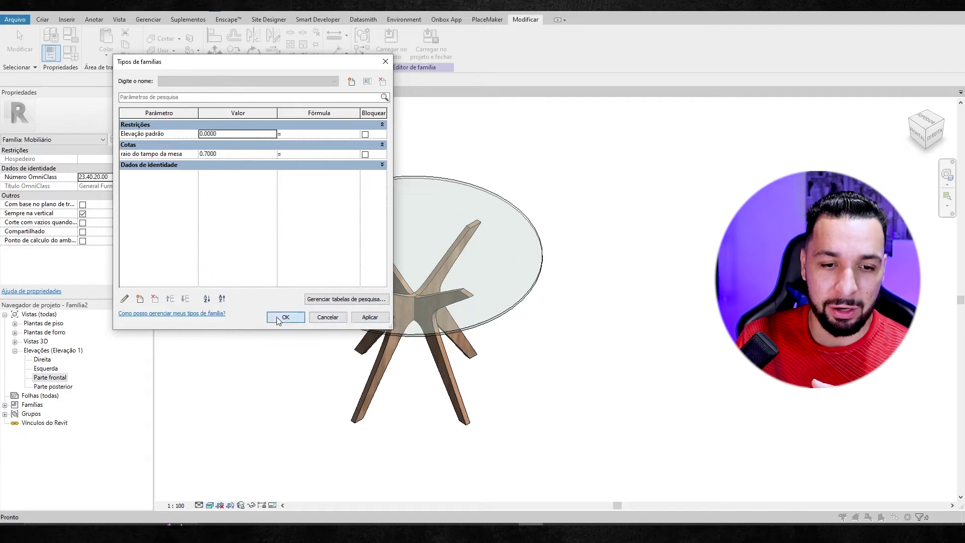
pyautogui.click(277, 318)
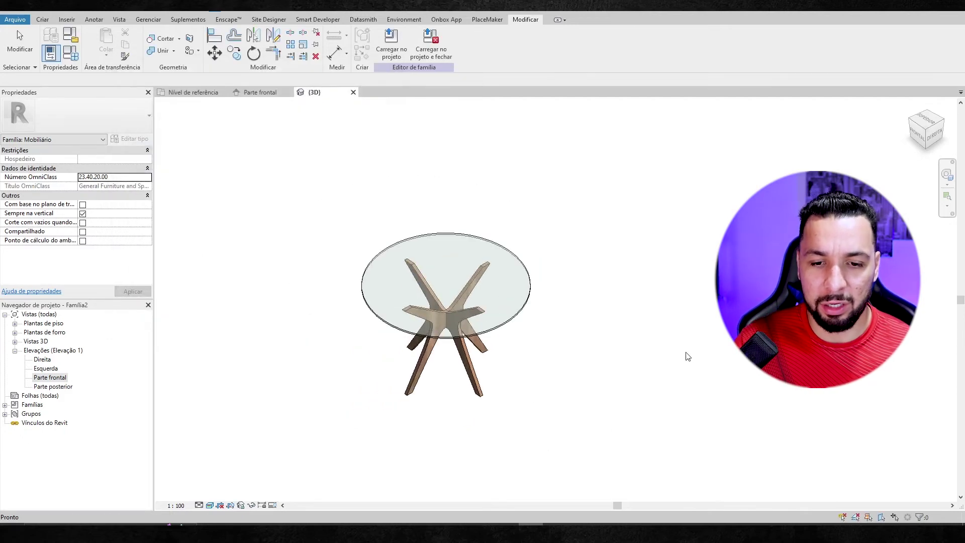
pyautogui.moveTo(511, 362)
pyautogui.keyDown('shift'); pyautogui.mouseDown(button='middle')
pyautogui.moveTo(597, 267)
pyautogui.moveTo(616, 189)
pyautogui.moveTo(529, 320)
pyautogui.moveTo(510, 299)
pyautogui.moveTo(456, 282)
pyautogui.mouseUp(button='middle'); pyautogui.keyUp('shift')
pyautogui.scroll(3, 411, 219)
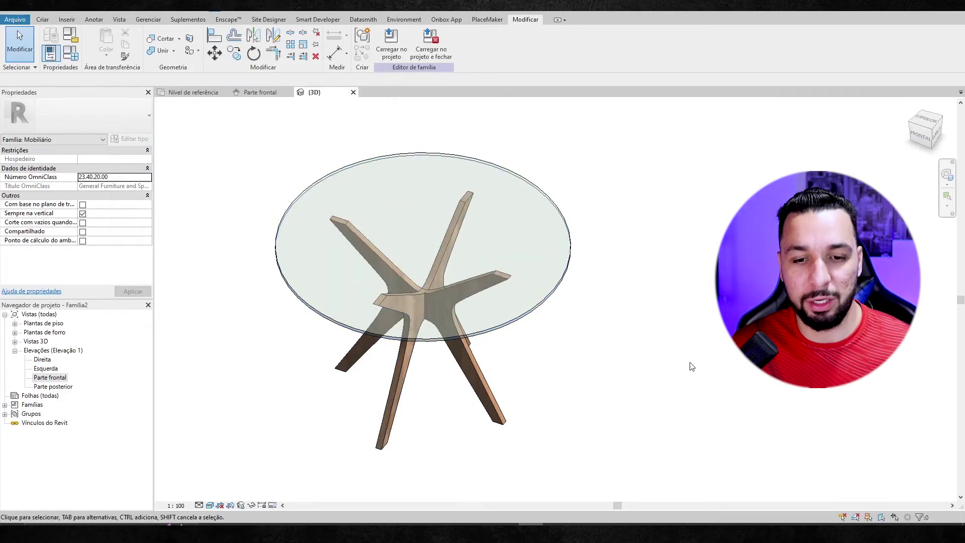
# Save the family to Área de Trabalho as 'Mesa redonda paramétrica'
pyautogui.click(18, 23)
pyautogui.moveTo(34, 141)
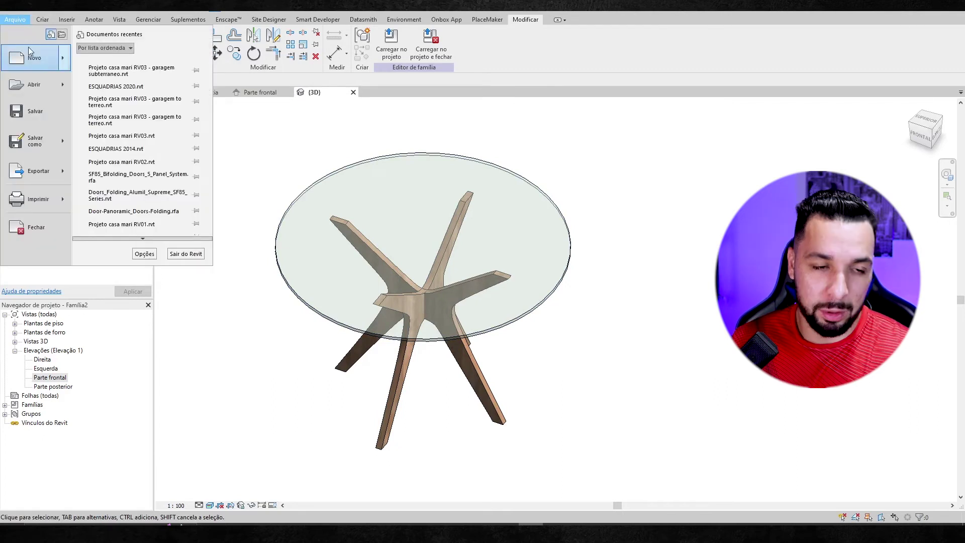
pyautogui.click(98, 136)
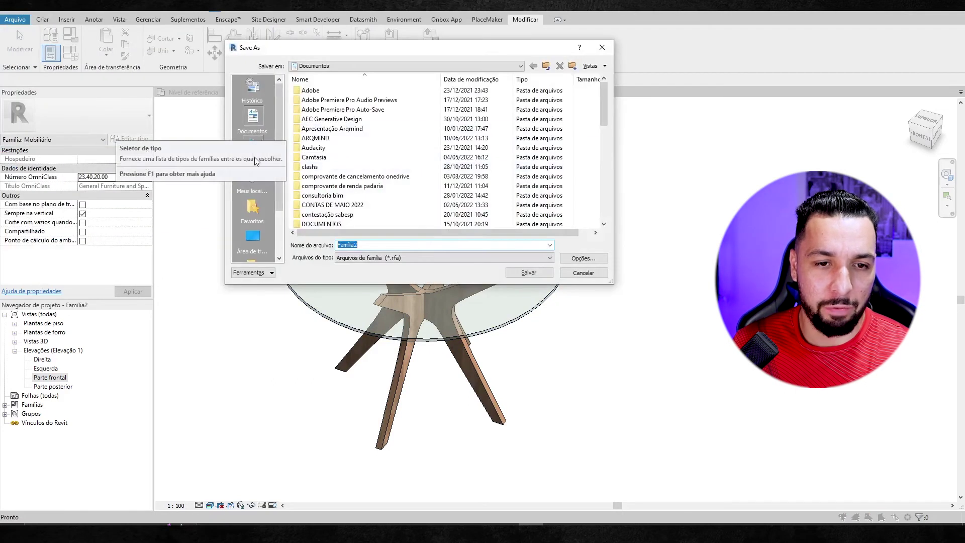
pyautogui.click(258, 237)
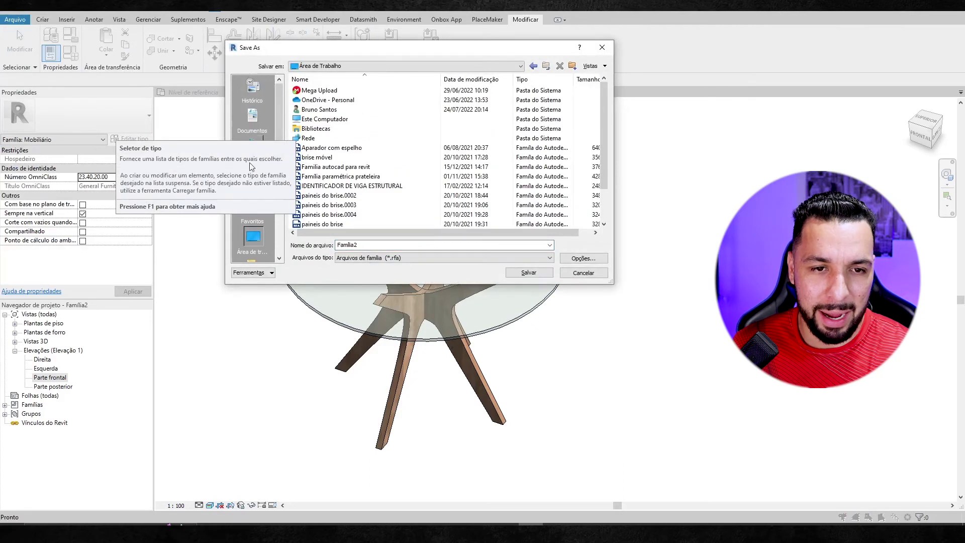
pyautogui.doubleClick(387, 245)
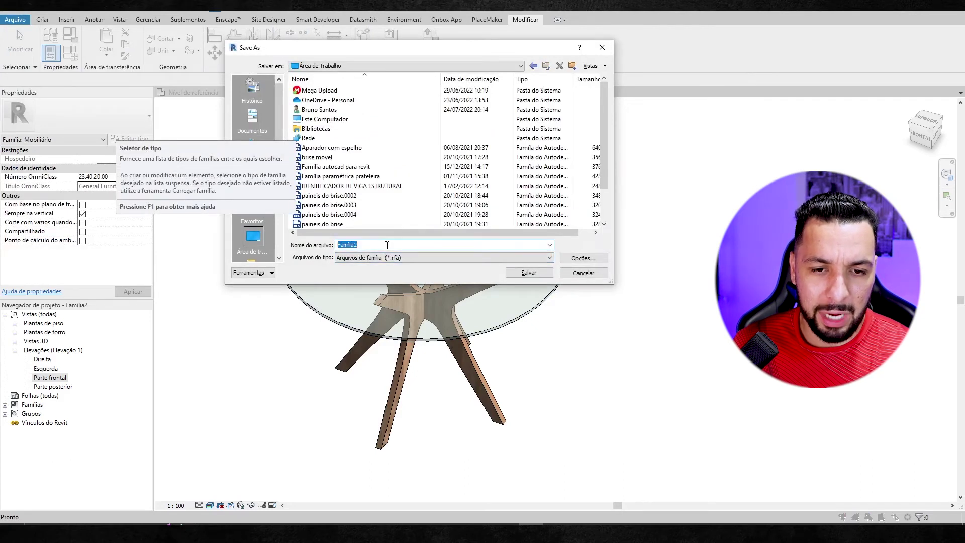
pyautogui.write('Mesa ')
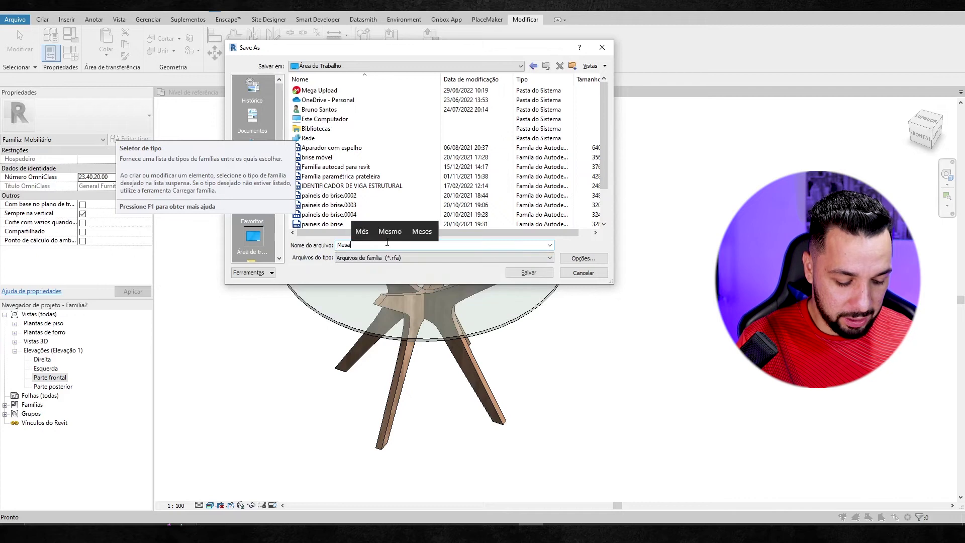
pyautogui.write('redond')
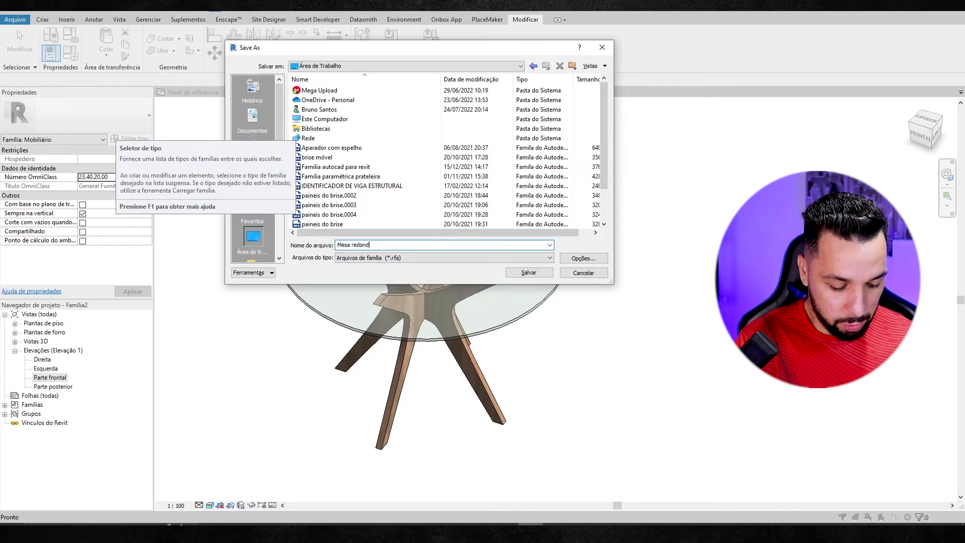
pyautogui.write('a paramétri')
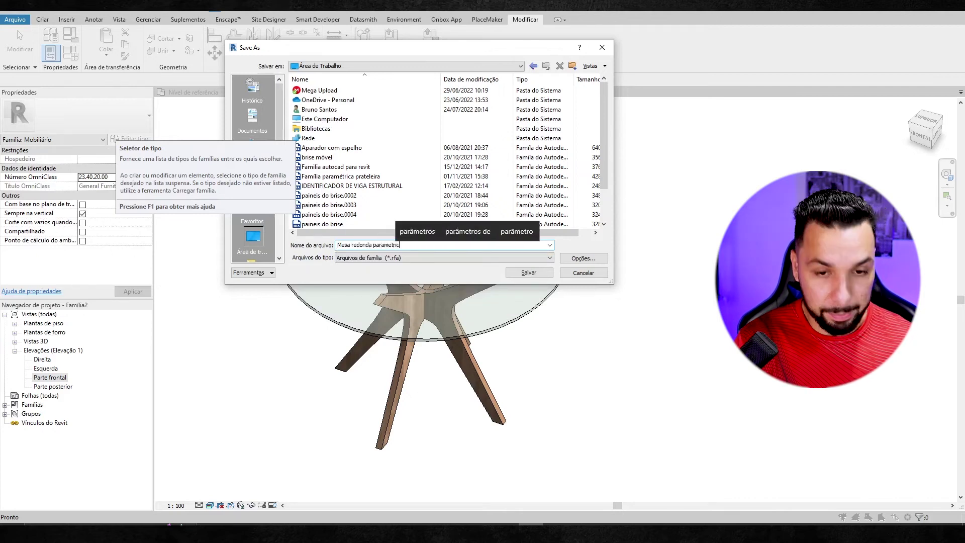
pyautogui.write('ca')
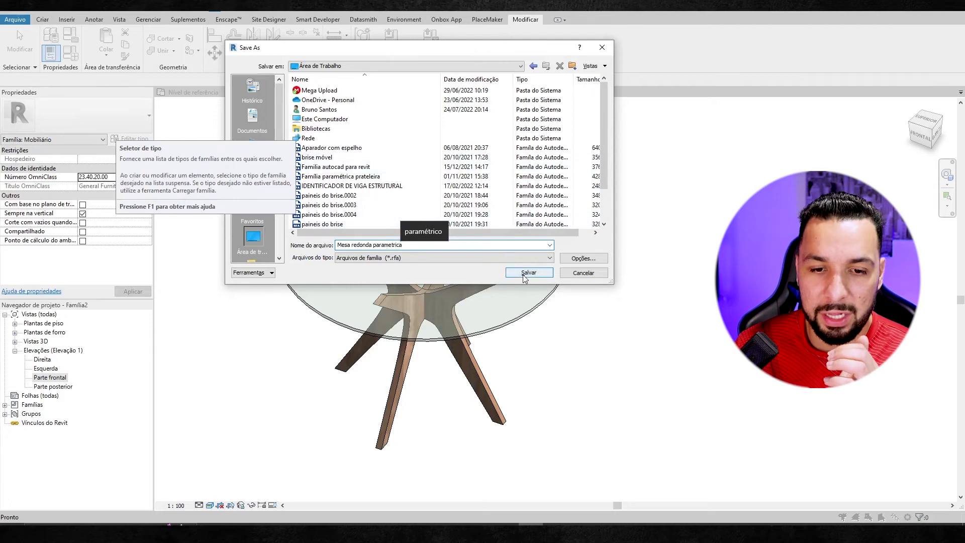
pyautogui.click(524, 276)
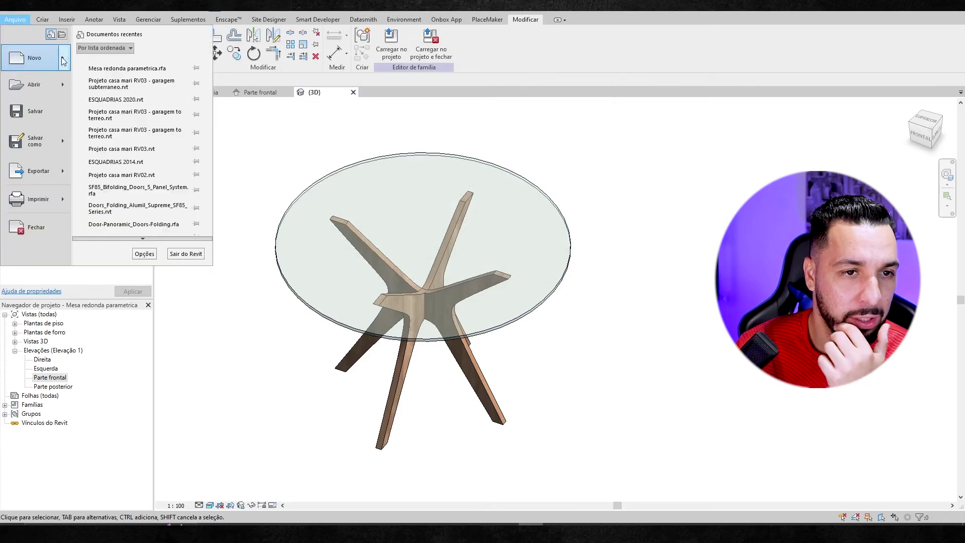
# Create a new project from the architectural template, showing the Nível 1 plan
pyautogui.moveTo(35, 59)
pyautogui.click(144, 65)
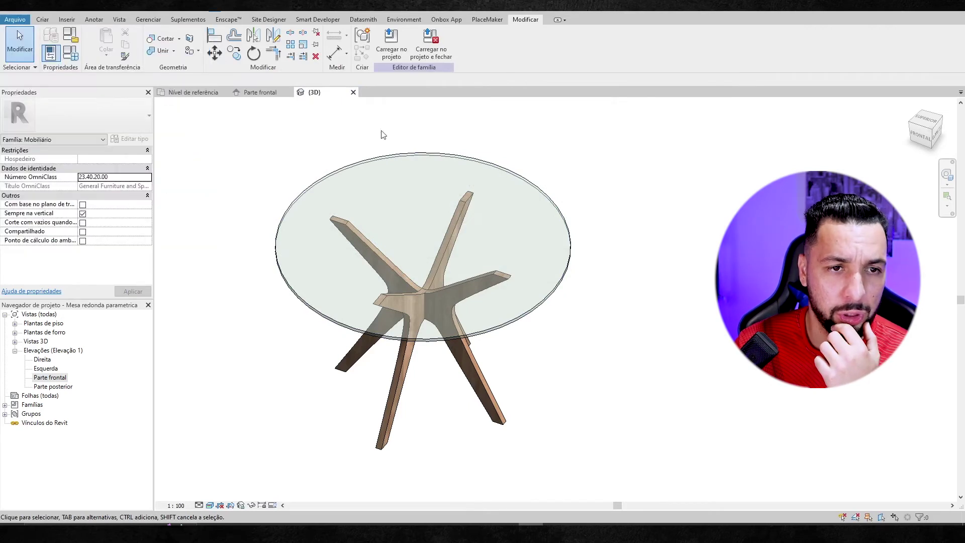
pyautogui.click(379, 161)
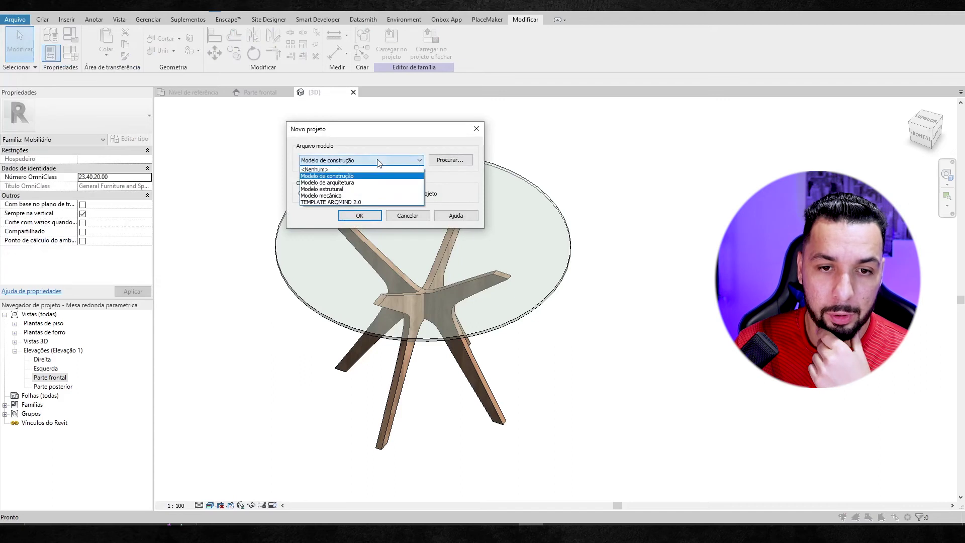
pyautogui.click(325, 182)
pyautogui.click(365, 217)
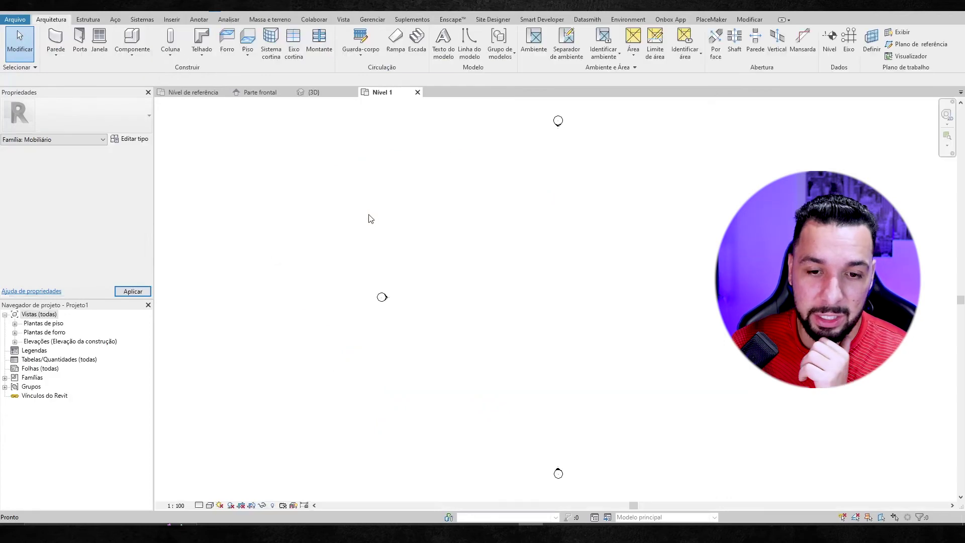
pyautogui.scroll(-2, 372, 209)
pyautogui.scroll(-1, 425, 221)
pyautogui.scroll(1, 443, 247)
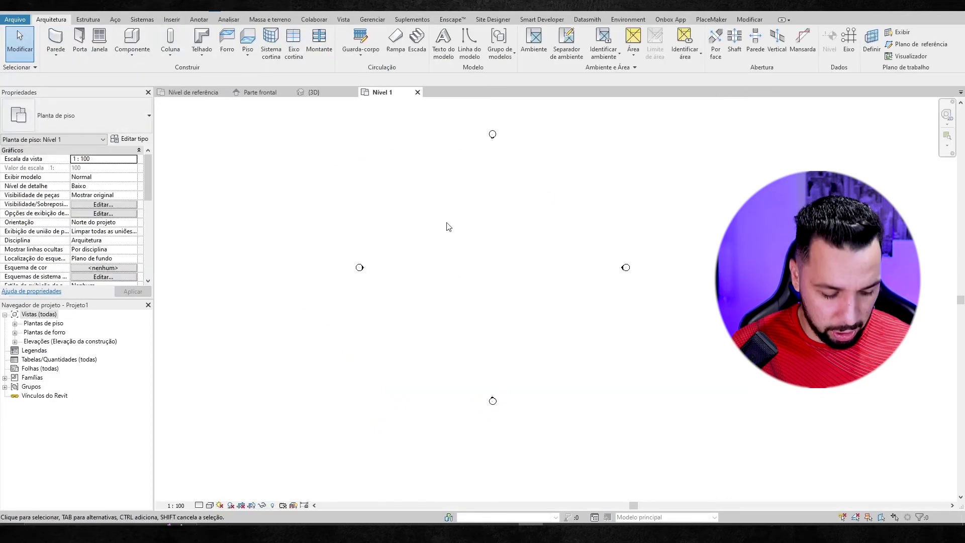
# Set project length units (UN) to Metros rounded to 2 decimal places
pyautogui.press('u')
pyautogui.press('n')
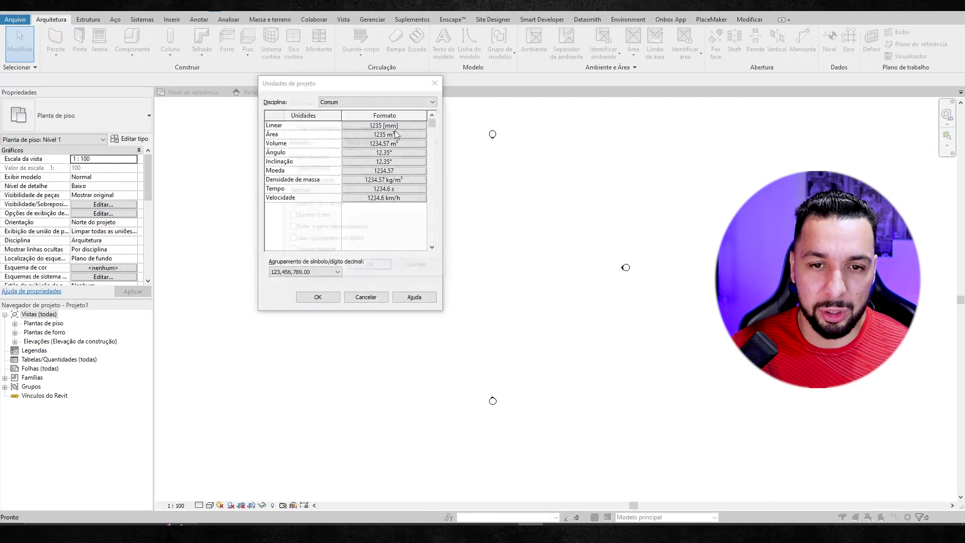
pyautogui.click(384, 126)
pyautogui.click(395, 141)
pyautogui.click(372, 161)
pyautogui.click(371, 142)
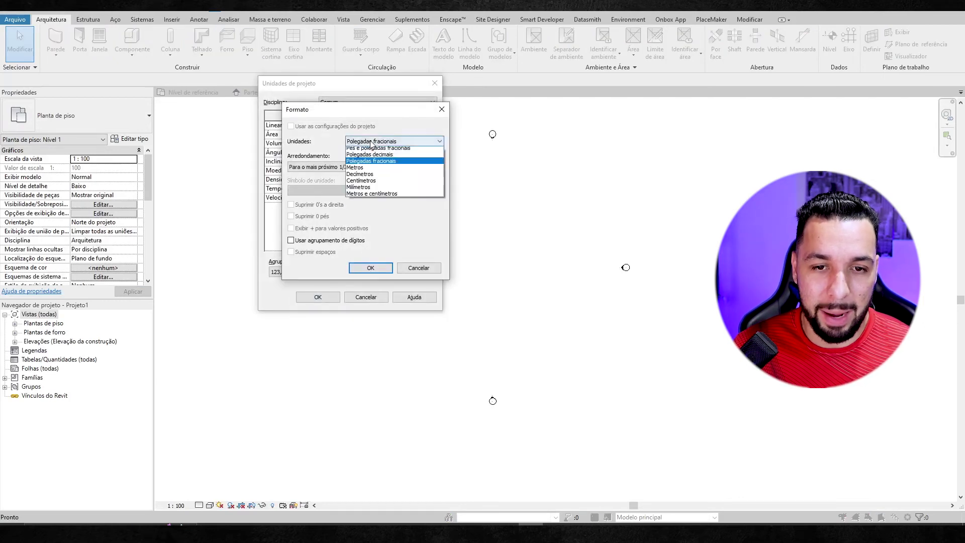
pyautogui.click(355, 168)
pyautogui.click(321, 167)
pyautogui.click(317, 188)
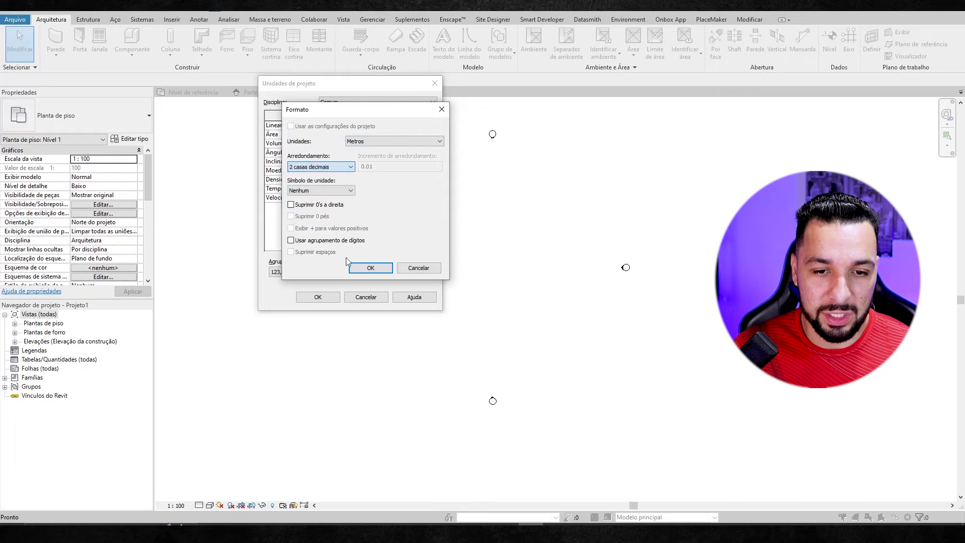
pyautogui.click(371, 267)
pyautogui.click(318, 297)
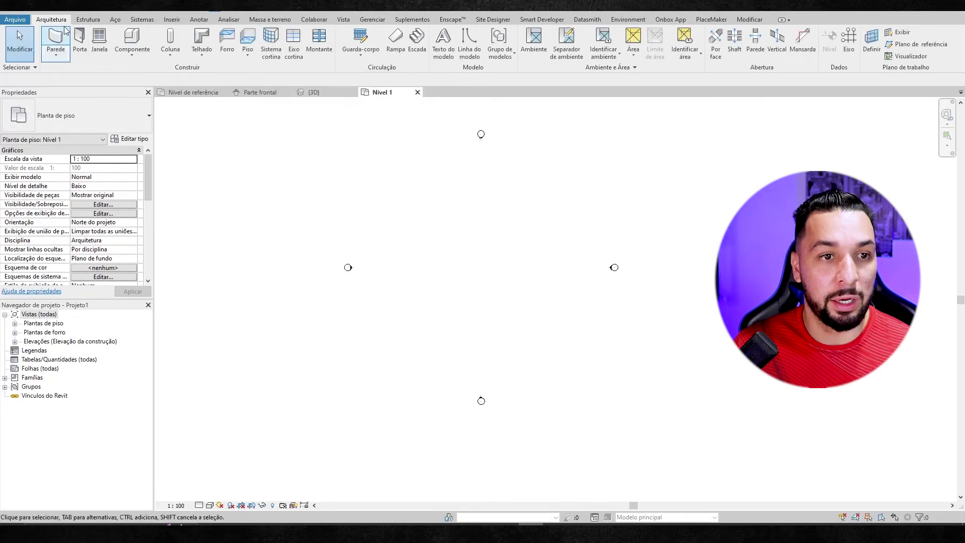
# Sketch a rectangular Generic 150 mm floor boundary on Nível 1 and finish the floor
pyautogui.click(247, 39)
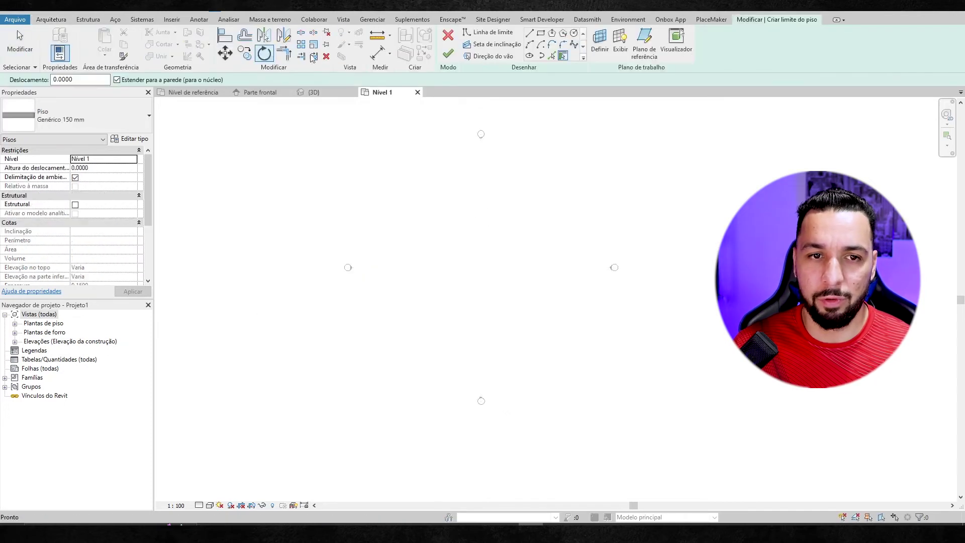
pyautogui.click(541, 34)
pyautogui.click(443, 233)
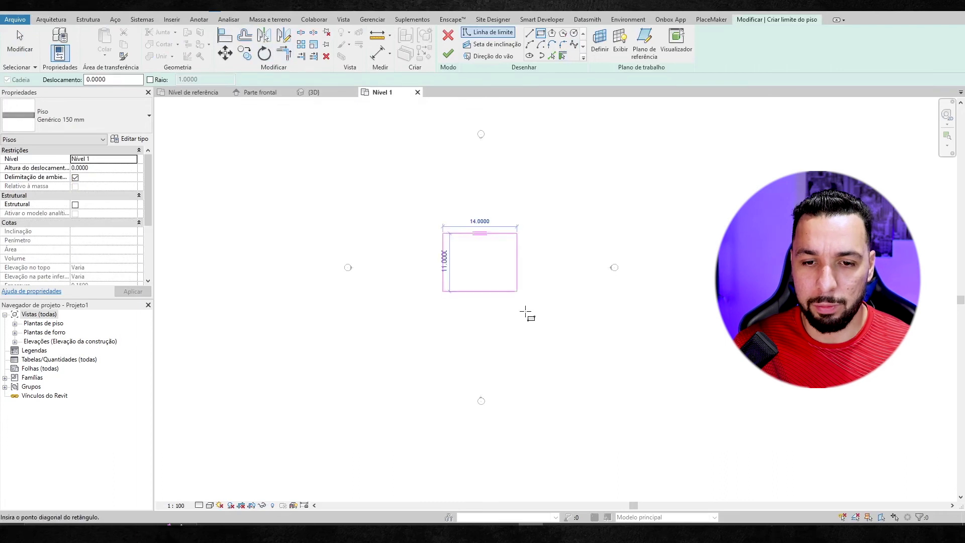
pyautogui.scroll(2, 488, 277)
pyautogui.scroll(2, 478, 266)
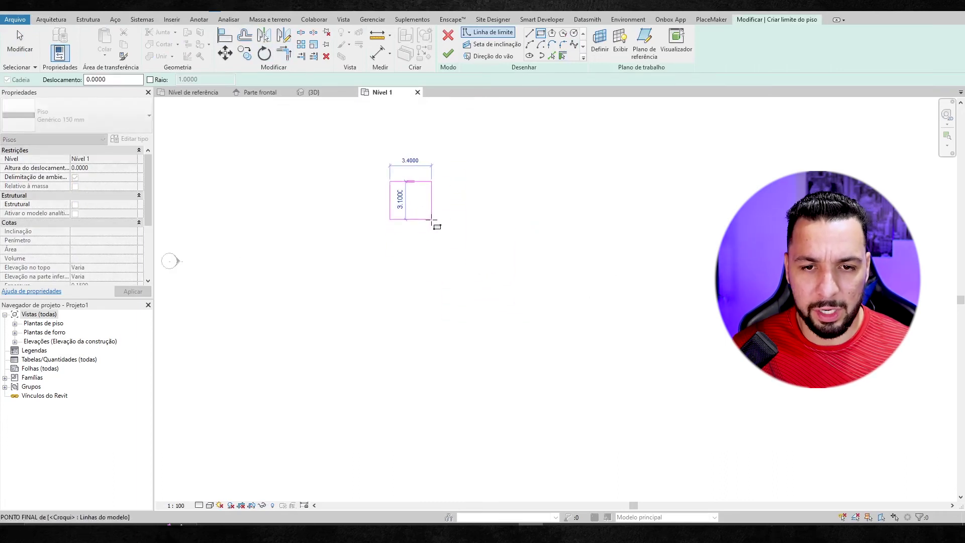
pyautogui.click(432, 220)
pyautogui.scroll(2, 404, 181)
pyautogui.click(448, 54)
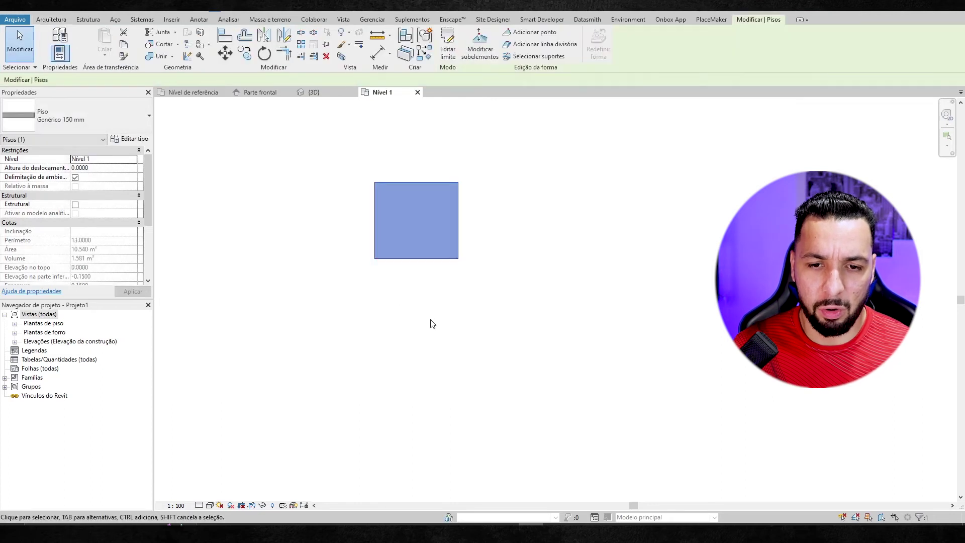
# Return to the Nível 1 plan, recentre the floor, and show the project's default 3D view
pyautogui.click(312, 92)
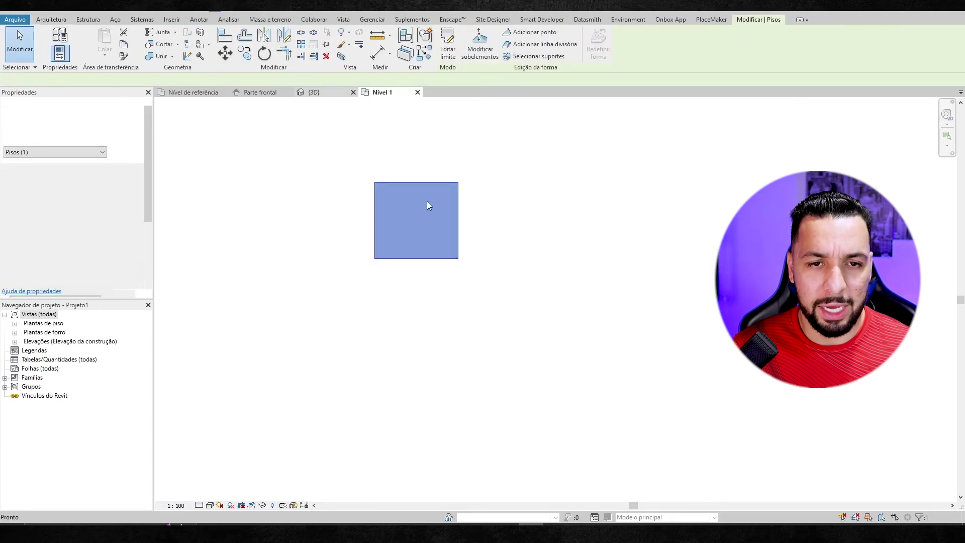
pyautogui.click(377, 91)
pyautogui.press('Escape')
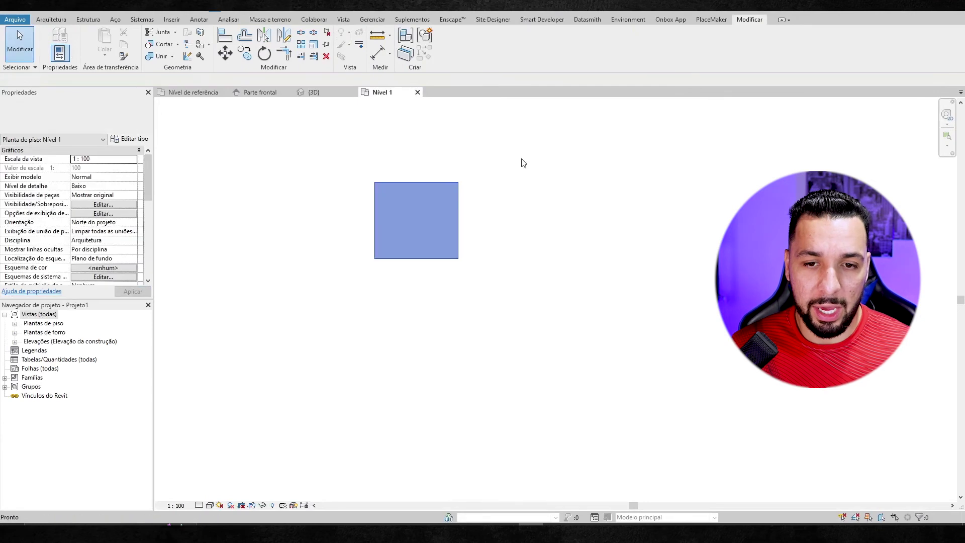
pyautogui.scroll(-2, 526, 172)
pyautogui.scroll(3, 440, 285)
pyautogui.moveTo(440, 285); pyautogui.dragTo(448, 291, button='middle')
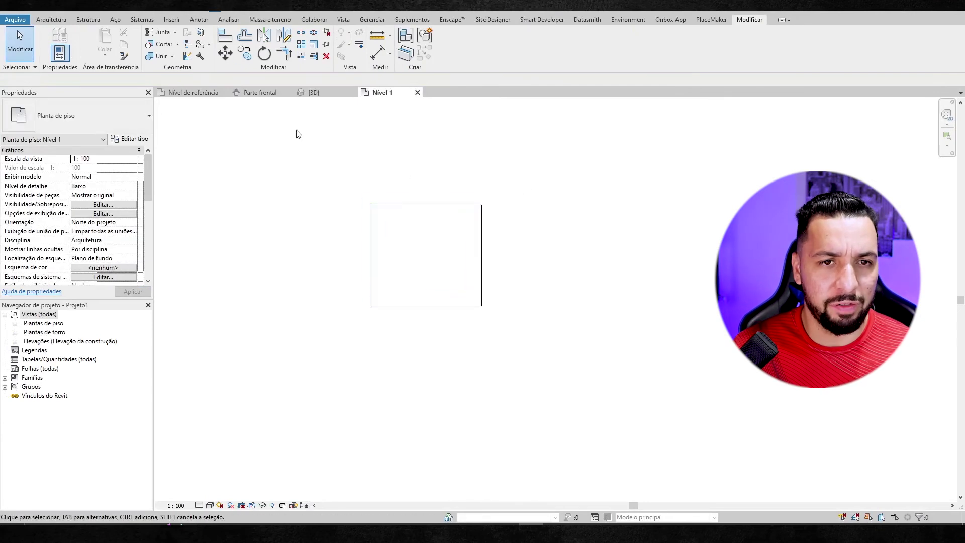
pyautogui.click(183, 13)
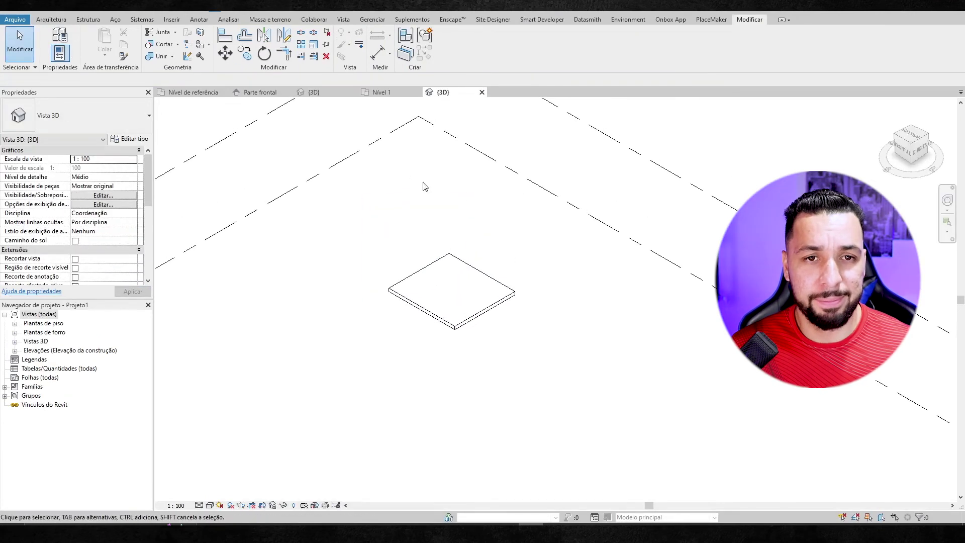
# Load the Mesa redonda parametrica.rfa family from the desktop as a component
pyautogui.click(52, 19)
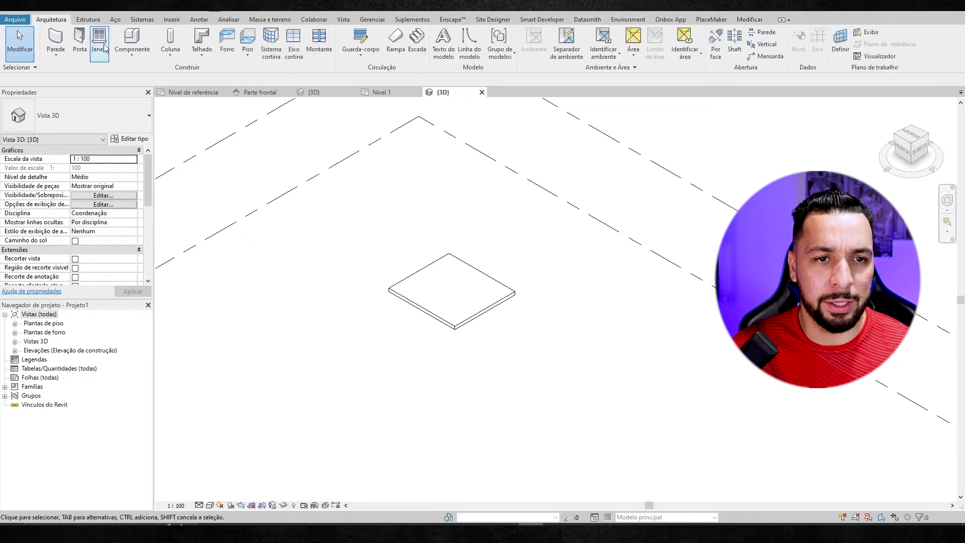
pyautogui.click(141, 55)
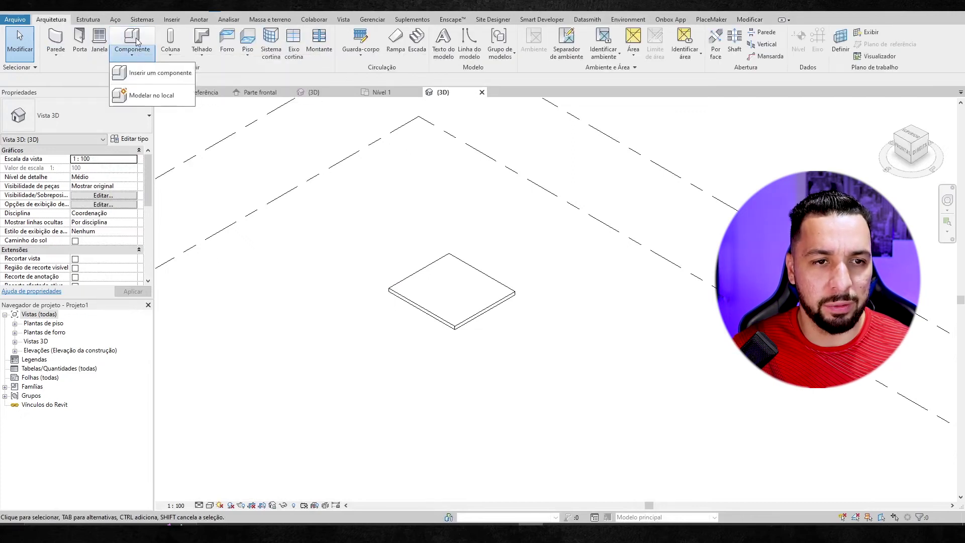
pyautogui.click(160, 73)
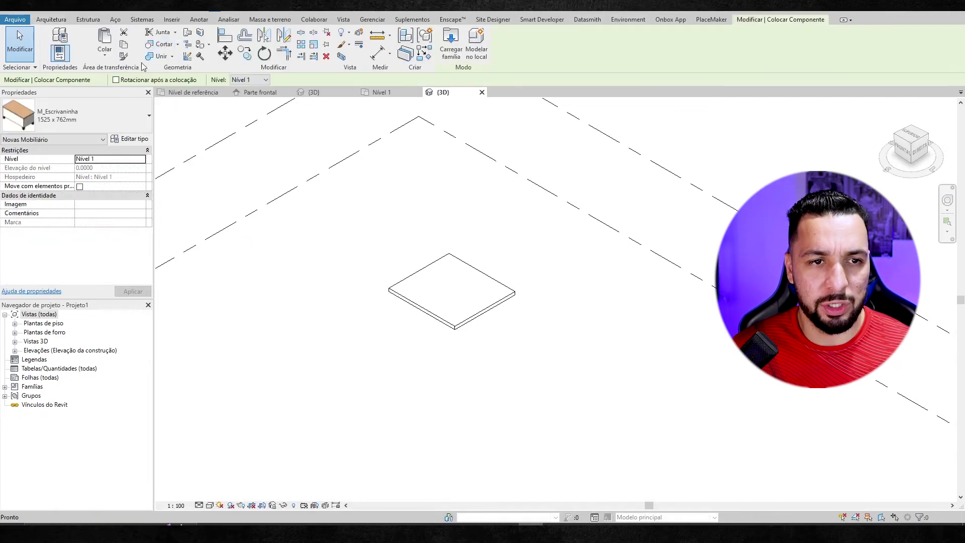
pyautogui.click(452, 44)
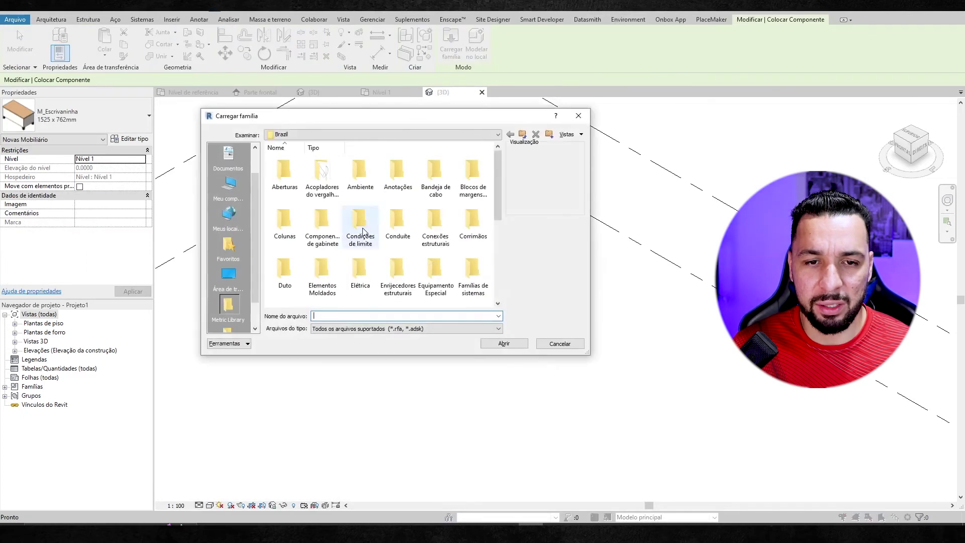
pyautogui.click(229, 186)
pyautogui.doubleClick(280, 169)
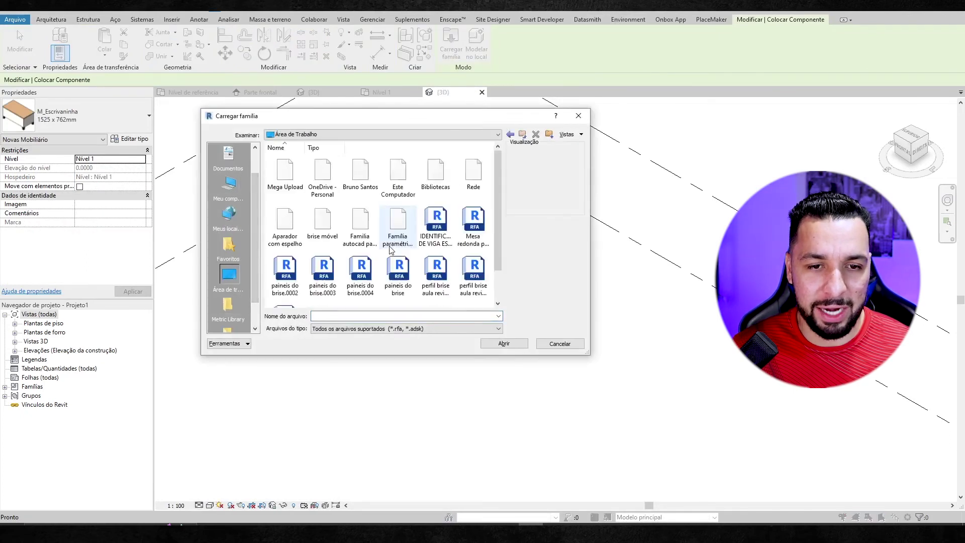
pyautogui.scroll(-1, 498, 187)
pyautogui.click(475, 214)
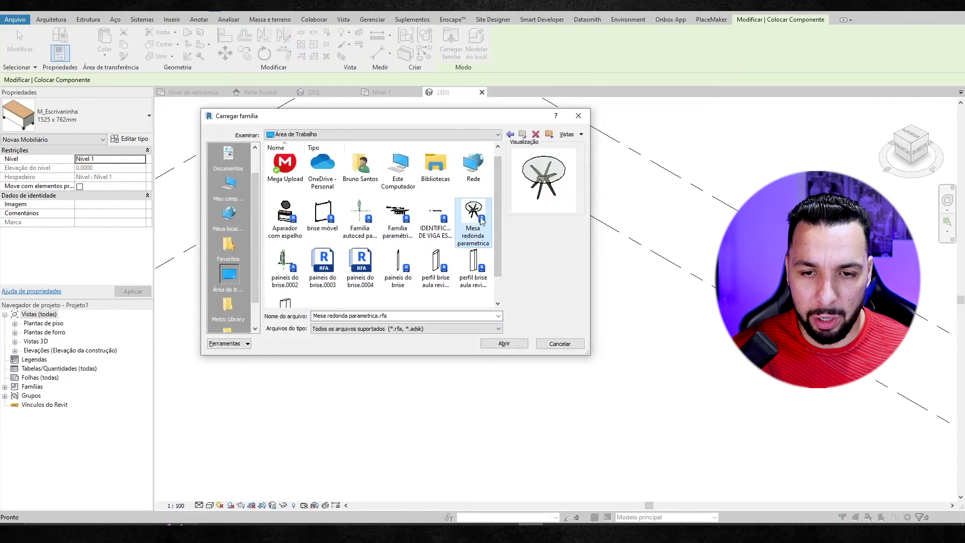
pyautogui.click(504, 347)
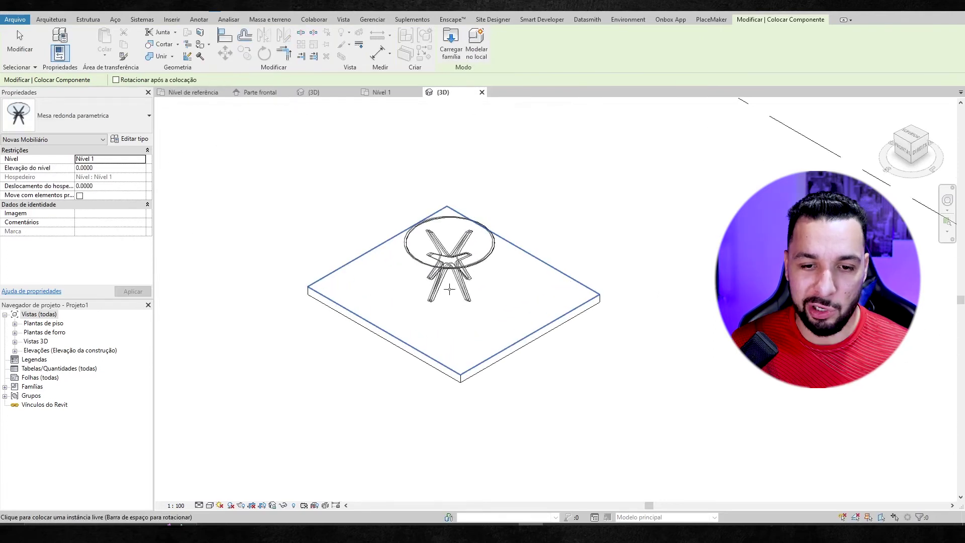
# Place one round table on the floor slab and orbit to an eye-level view
pyautogui.click(450, 290)
pyautogui.press('Escape')
pyautogui.press('Escape')
pyautogui.scroll(-3, 513, 309)
pyautogui.moveTo(496, 405)
pyautogui.keyDown('shift'); pyautogui.mouseDown(button='middle')
pyautogui.moveTo(543, 270)
pyautogui.moveTo(611, 230)
pyautogui.moveTo(536, 311)
pyautogui.moveTo(577, 373)
pyautogui.moveTo(439, 288)
pyautogui.mouseUp(button='middle'); pyautogui.keyUp('shift')
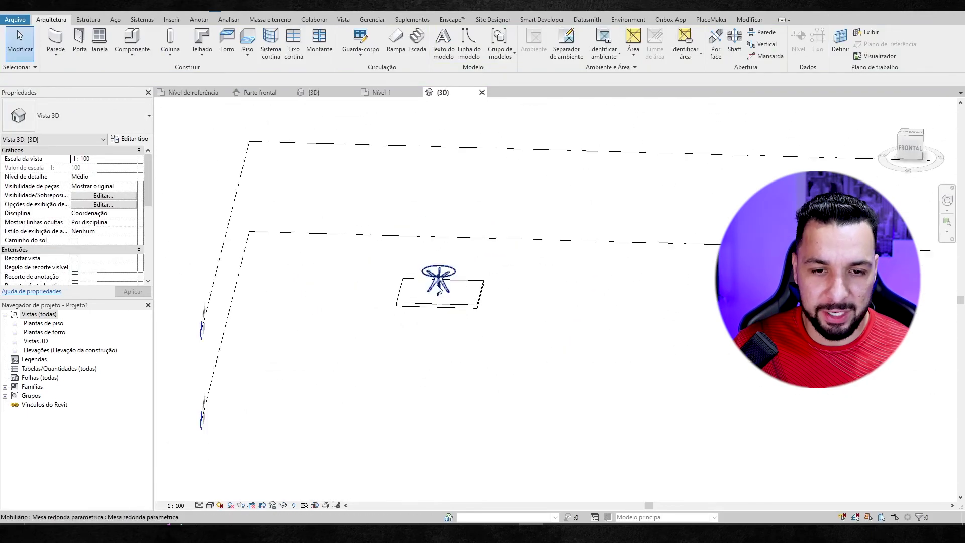
# Select the placed table and orbit the view to reach Nível 1's level marker
pyautogui.click(443, 277)
pyautogui.scroll(3, 439, 286)
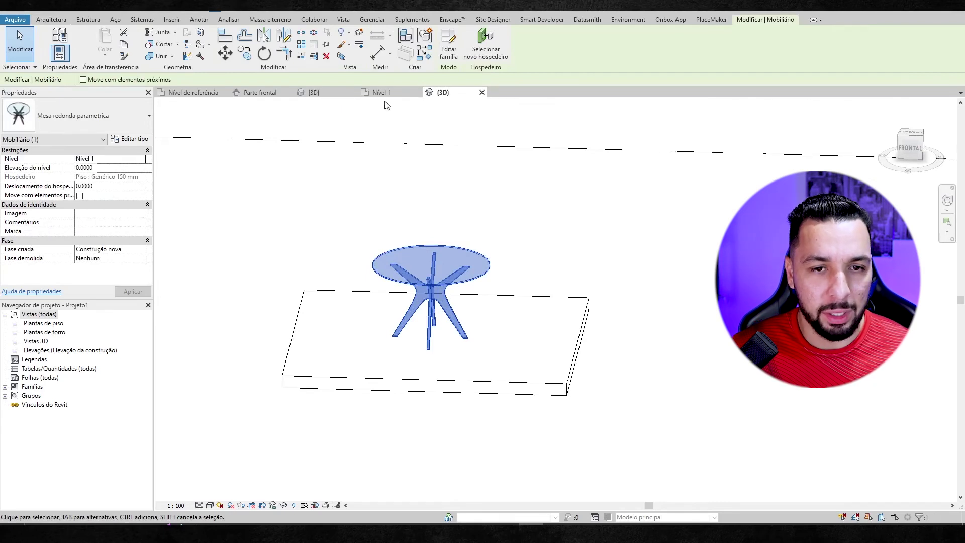
pyautogui.scroll(-3, 503, 296)
pyautogui.scroll(-3, 553, 360)
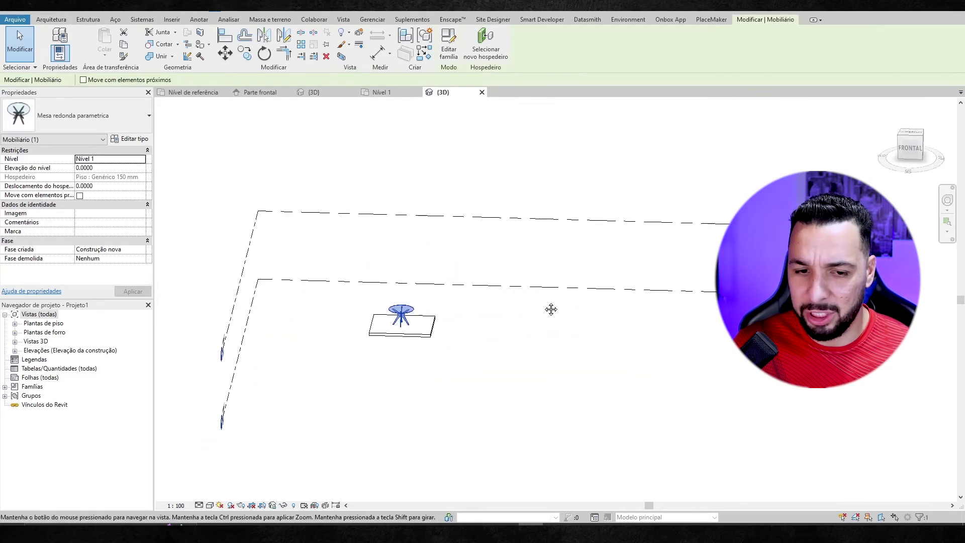
pyautogui.moveTo(550, 308)
pyautogui.keyDown('shift'); pyautogui.mouseDown(button='middle')
pyautogui.moveTo(193, 337)
pyautogui.moveTo(256, 282)
pyautogui.mouseUp(button='middle'); pyautogui.keyUp('shift')
pyautogui.scroll(2, 281, 292)
pyautogui.scroll(2, 292, 286)
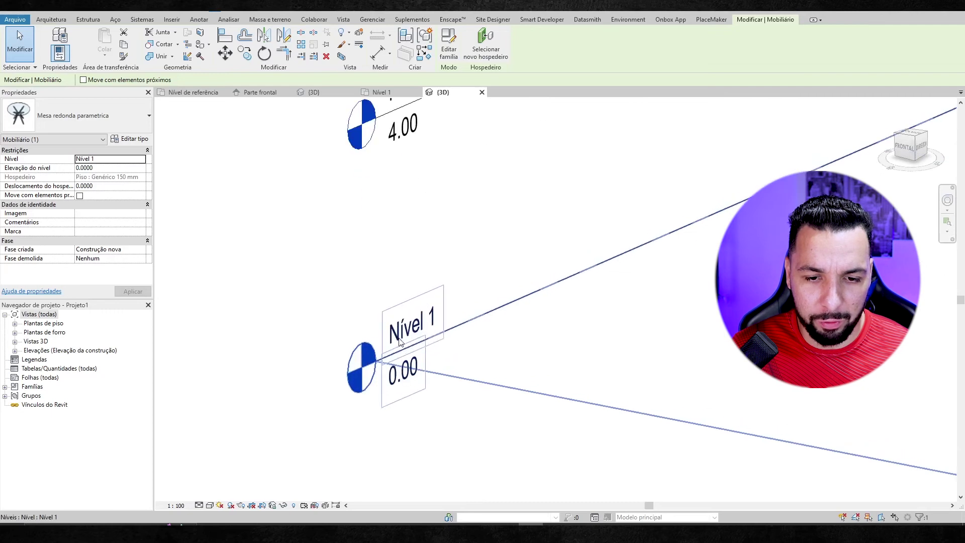
pyautogui.scroll(1, 300, 280)
# Change Nível 1's elevation to 0.50 and check that the floor slab rose with it
pyautogui.click(300, 311)
pyautogui.write('0.5')
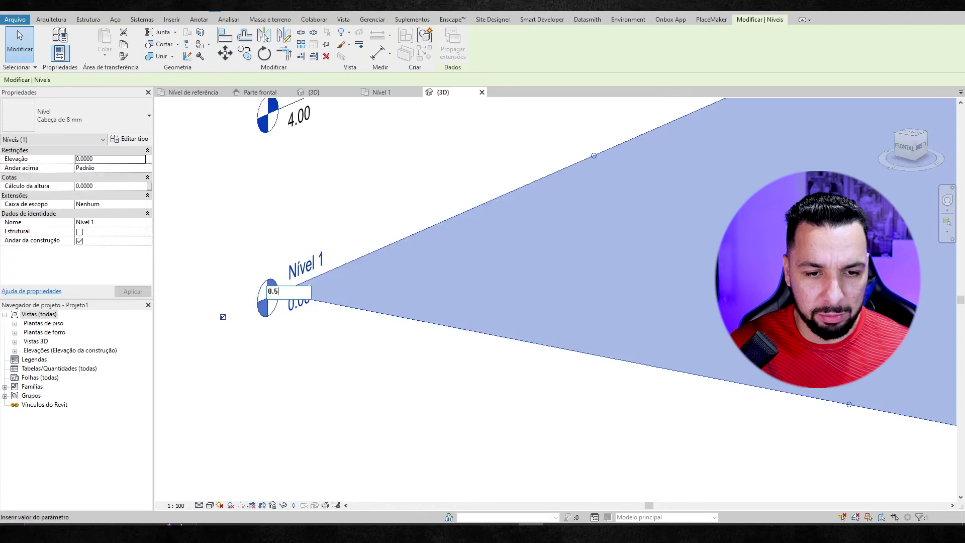
pyautogui.write('0')
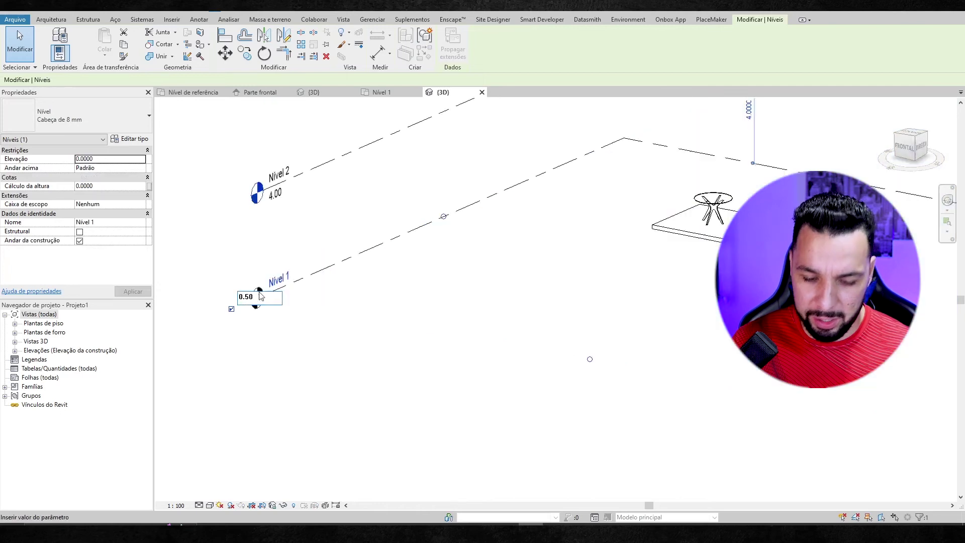
pyautogui.scroll(-3, 254, 295)
pyautogui.press('Return')
pyautogui.press('Escape')
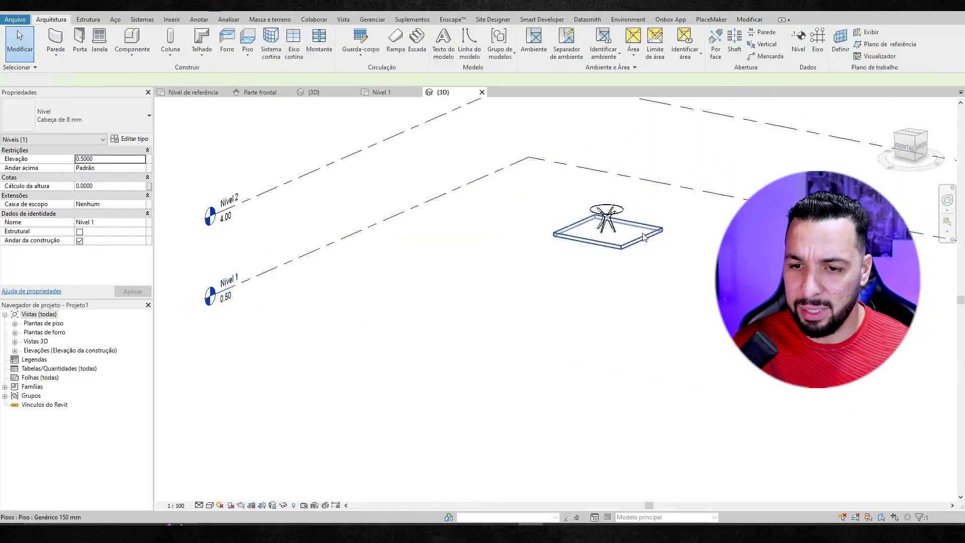
pyautogui.scroll(4, 620, 229)
pyautogui.scroll(-2, 595, 293)
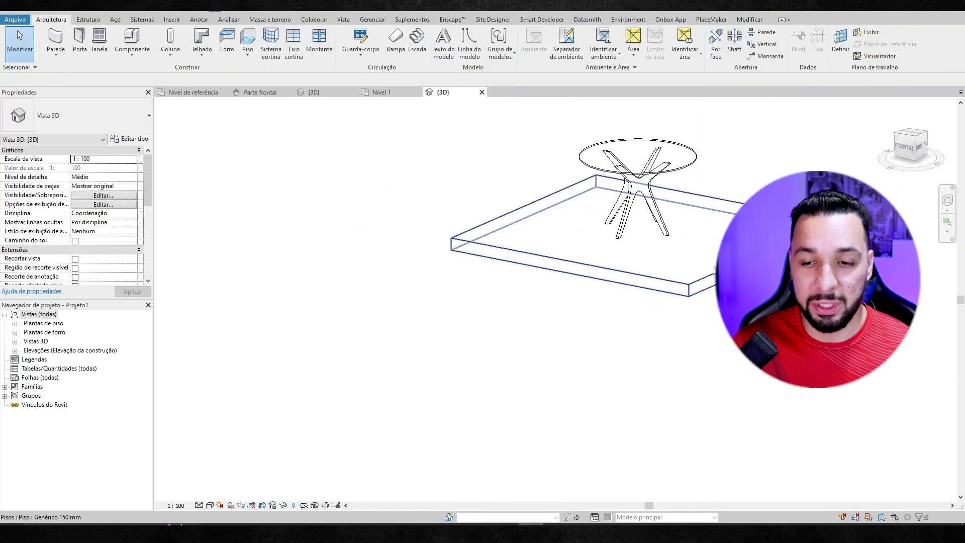
pyautogui.click(595, 293)
pyautogui.scroll(-2, 595, 293)
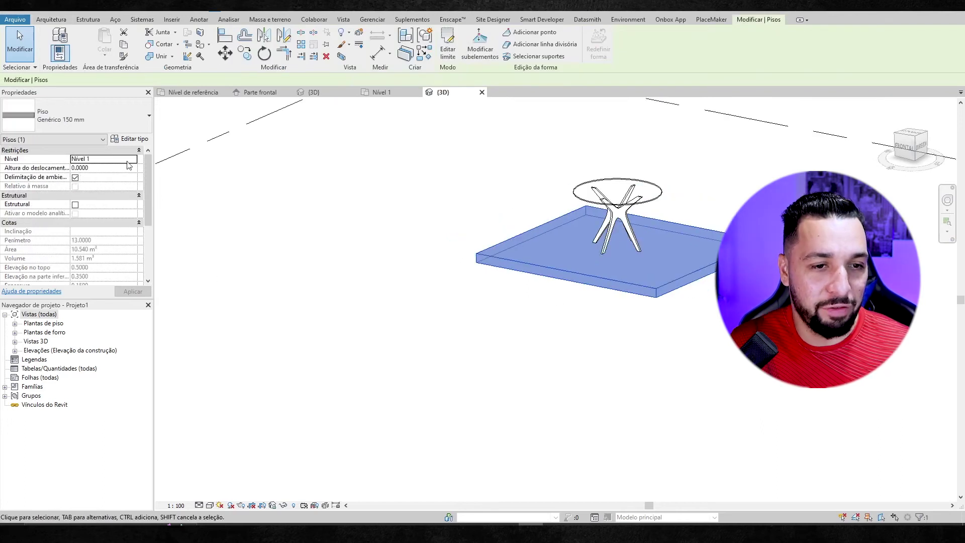
pyautogui.click(421, 222)
pyautogui.moveTo(420, 223); pyautogui.dragTo(382, 235, button='middle')
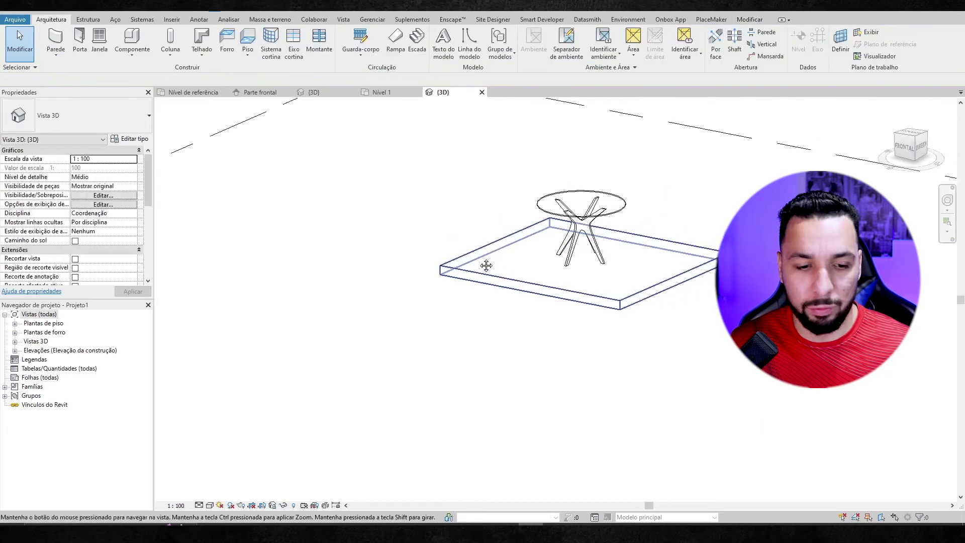
# Switch the 3D view to the Realistic visual style with shadows on, viewed from above
pyautogui.click(209, 505)
pyautogui.click(236, 487)
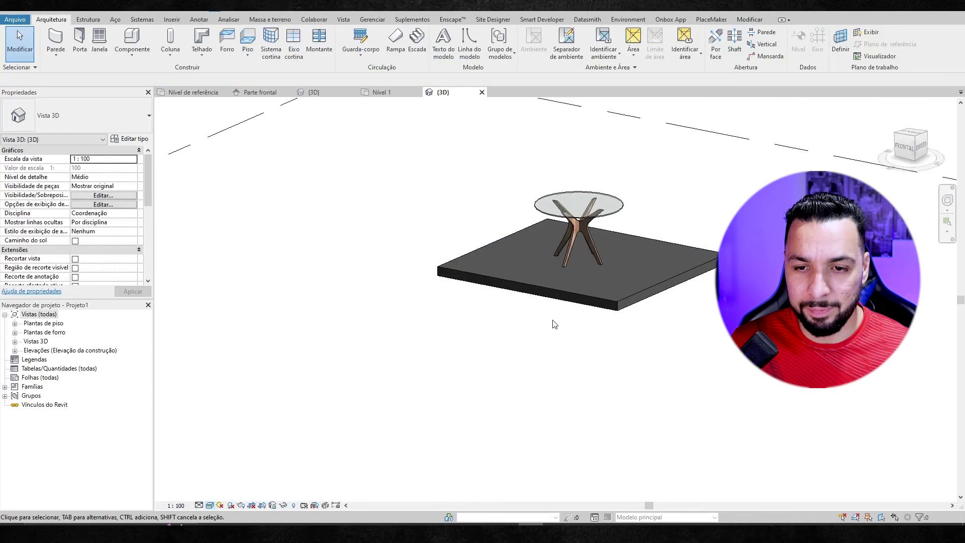
pyautogui.click(229, 505)
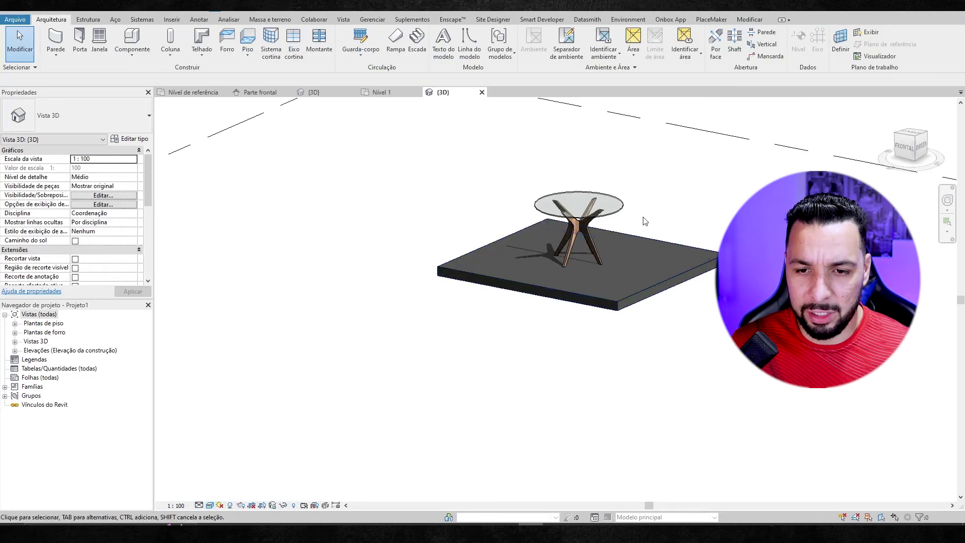
pyautogui.scroll(3, 641, 220)
pyautogui.keyDown('shift'); pyautogui.moveTo(726, 208); pyautogui.dragTo(587, 219, button='middle'); pyautogui.keyUp('shift')
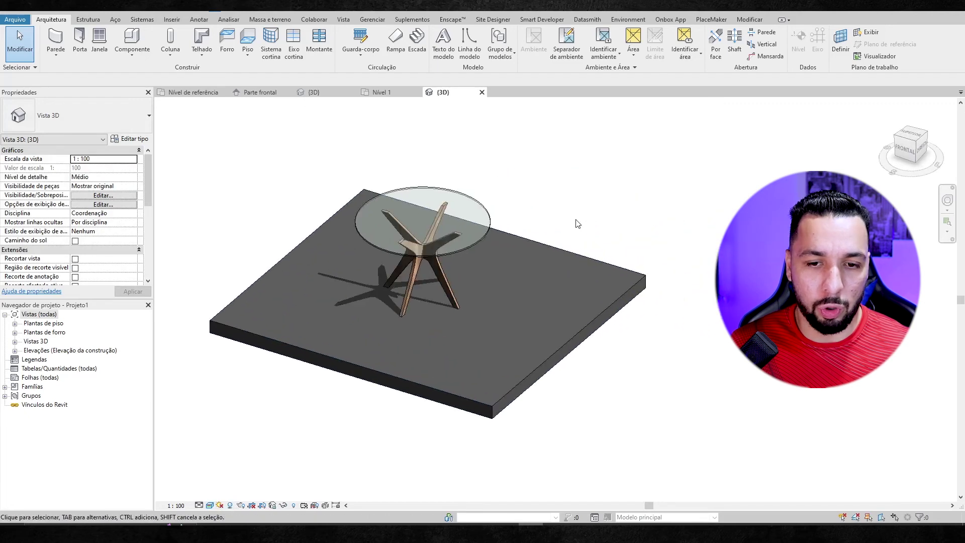
pyautogui.scroll(1, 420, 230)
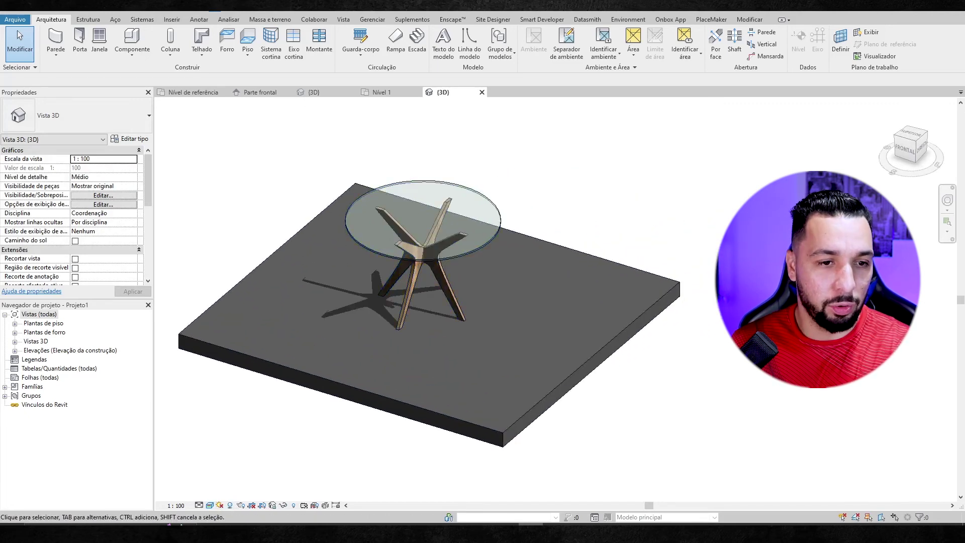
# Duplicate the table's type as 'Mesa redonda tampo 120cm'
pyautogui.click(132, 140)
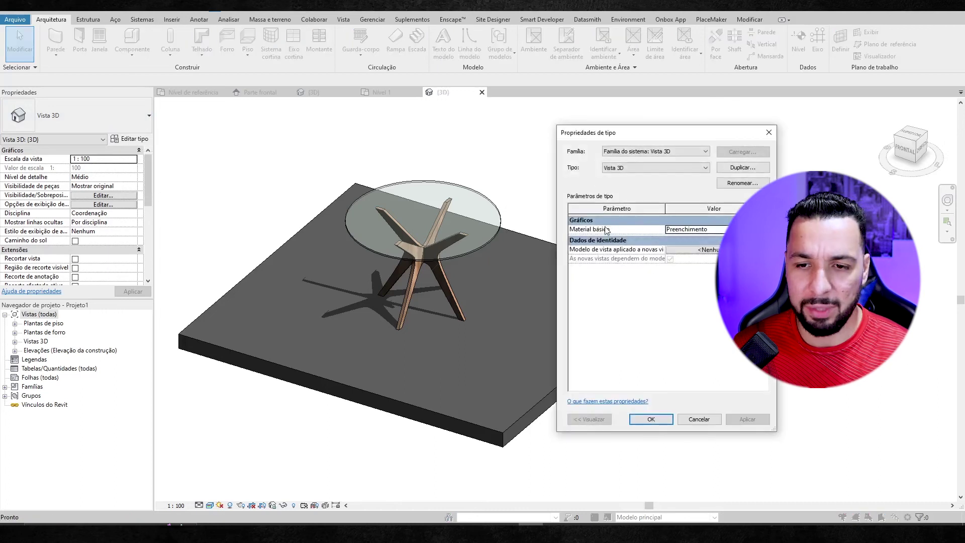
pyautogui.click(770, 132)
pyautogui.click(427, 218)
pyautogui.click(130, 138)
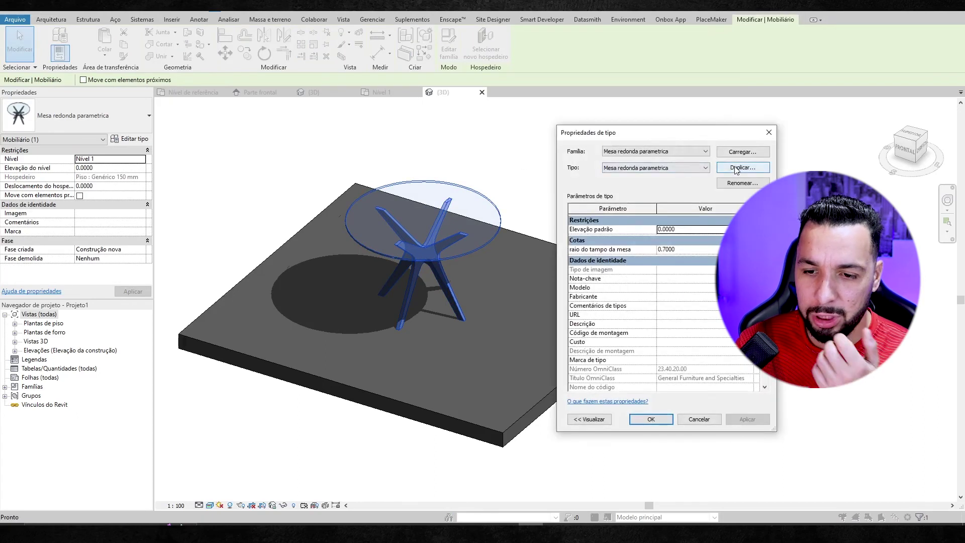
pyautogui.click(737, 167)
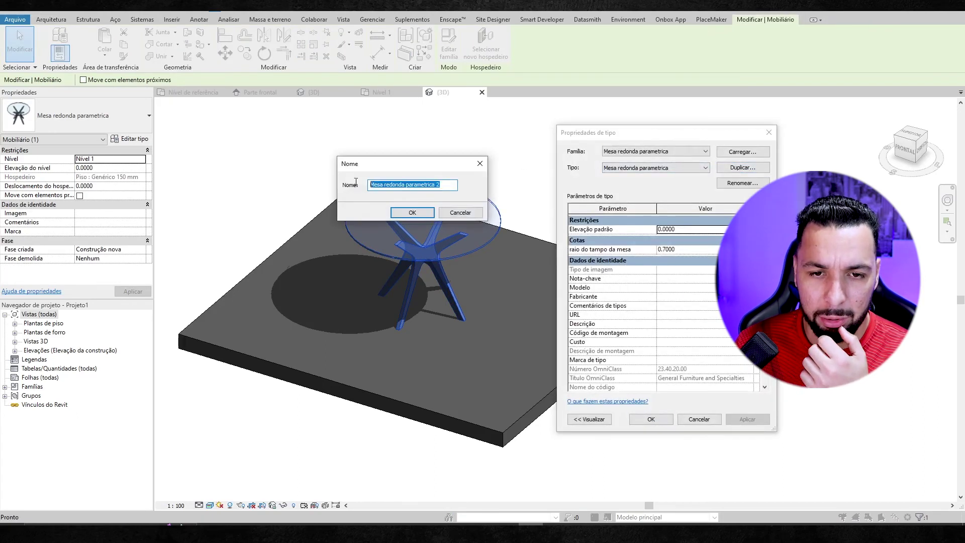
pyautogui.moveTo(440, 185); pyautogui.dragTo(430, 182)
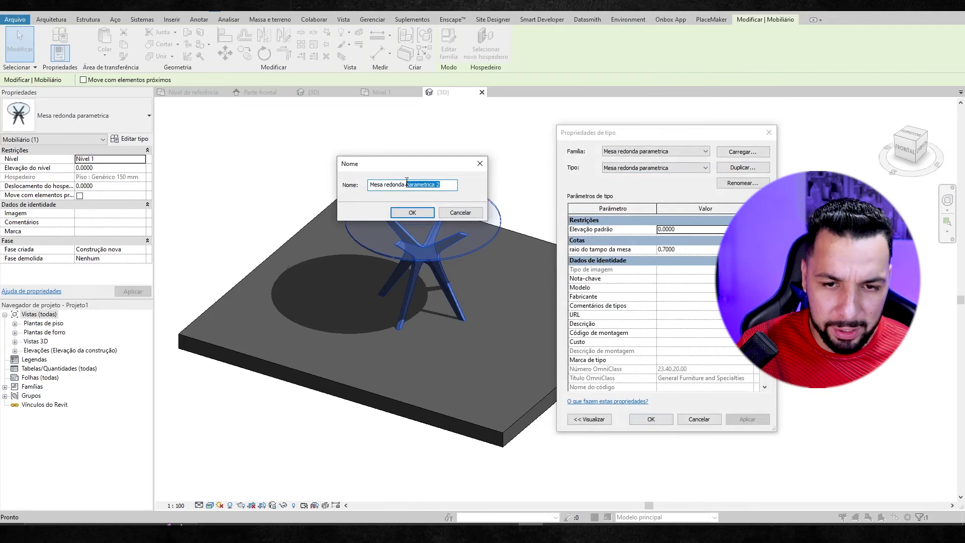
pyautogui.write('tmp')
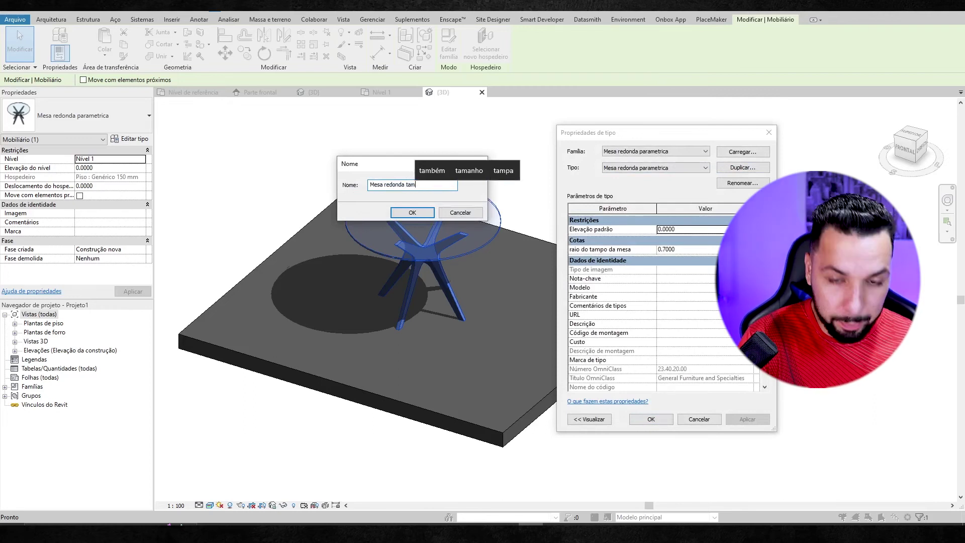
pyautogui.write('o 120cm')
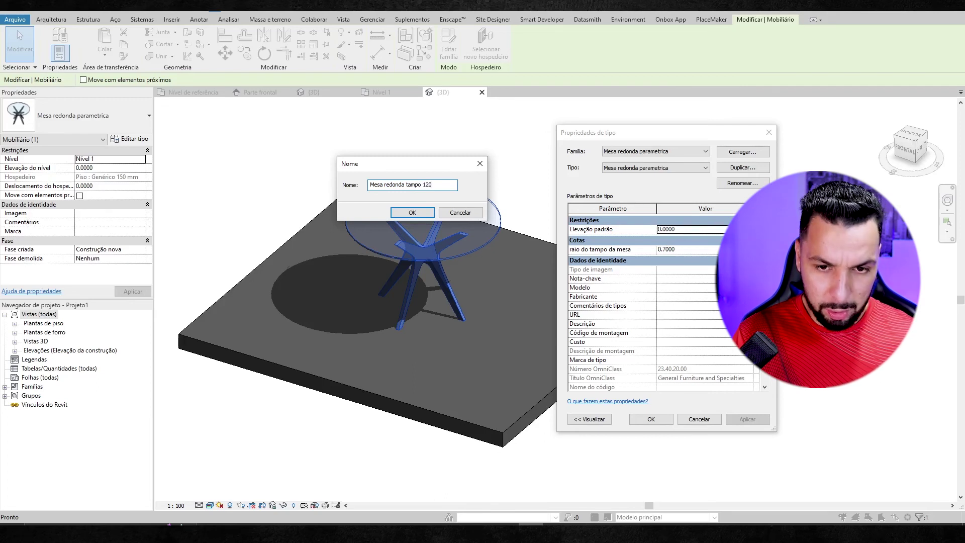
pyautogui.click(411, 213)
# Set the new type's tabletop radius to 0.60 and apply it to the table
pyautogui.click(692, 252)
pyautogui.write('0.6')
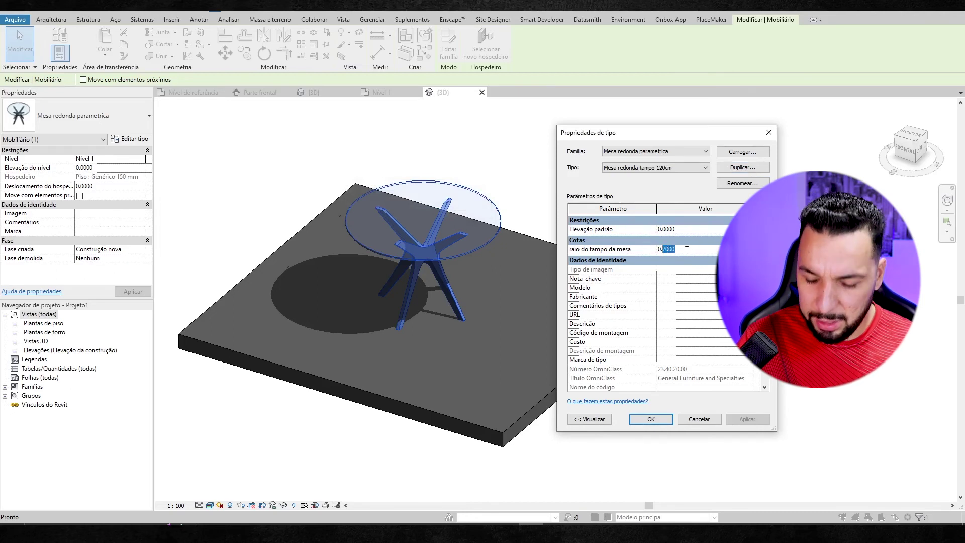
pyautogui.click(655, 422)
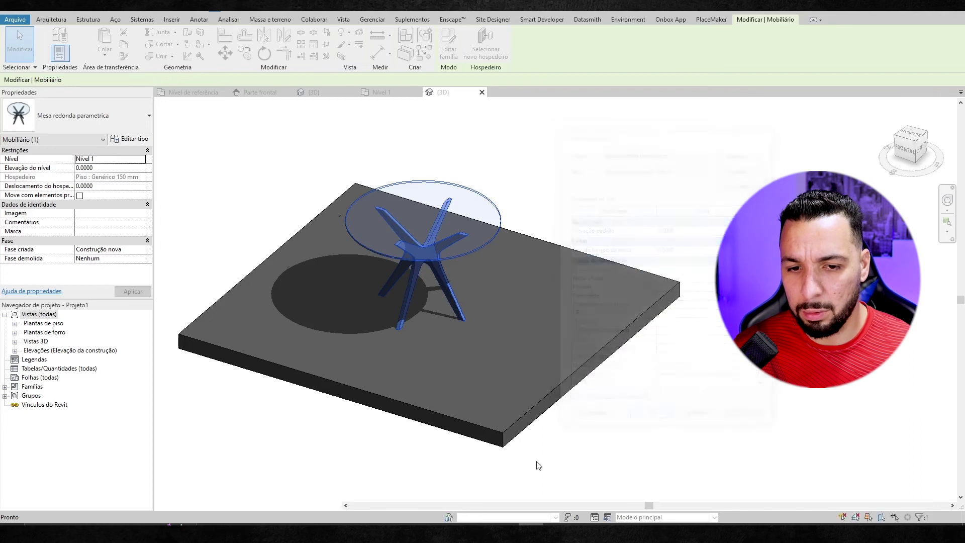
pyautogui.click(605, 183)
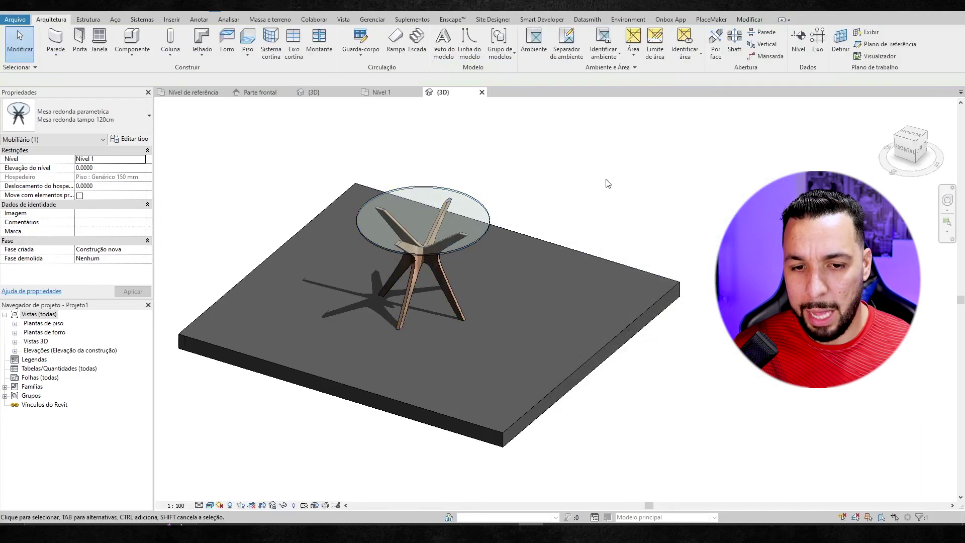
# Switch the placed table to the Mesa redonda parametrica type in the Type Selector
pyautogui.click(457, 249)
pyautogui.keyDown('shift'); pyautogui.moveTo(456, 250); pyautogui.dragTo(203, 172, button='middle'); pyautogui.keyUp('shift')
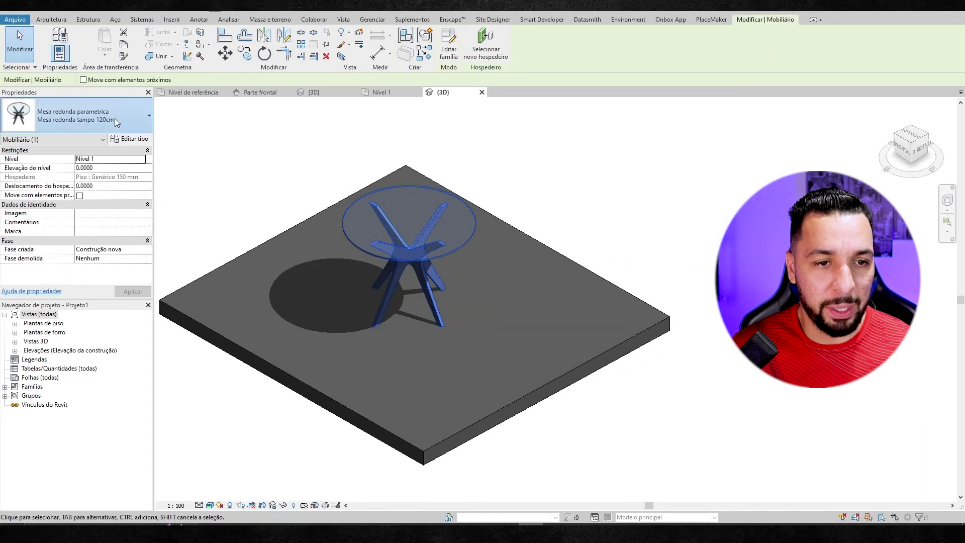
pyautogui.click(76, 116)
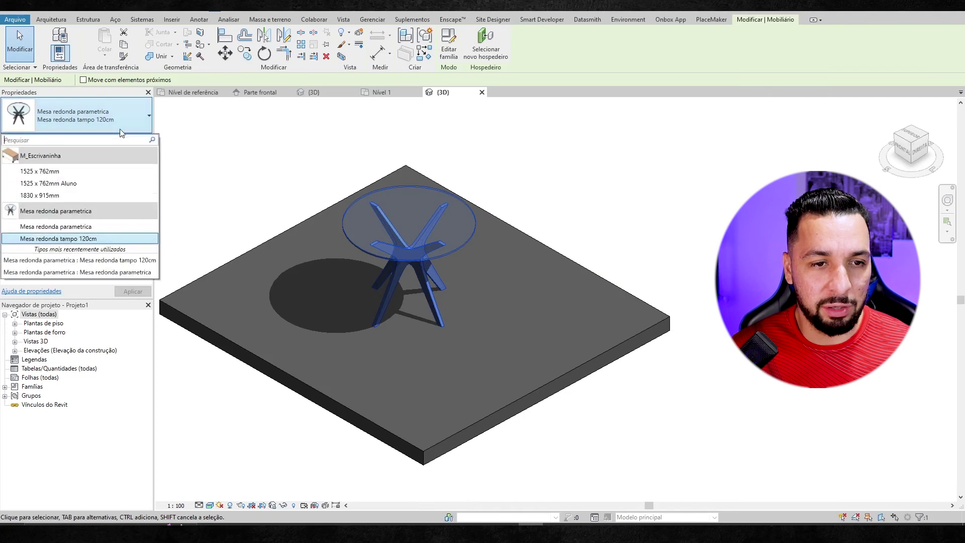
pyautogui.click(55, 227)
pyautogui.press('Escape')
pyautogui.moveTo(571, 275)
pyautogui.keyDown('shift'); pyautogui.mouseDown(button='middle')
pyautogui.moveTo(640, 300)
pyautogui.moveTo(528, 220)
pyautogui.mouseUp(button='middle'); pyautogui.keyUp('shift')
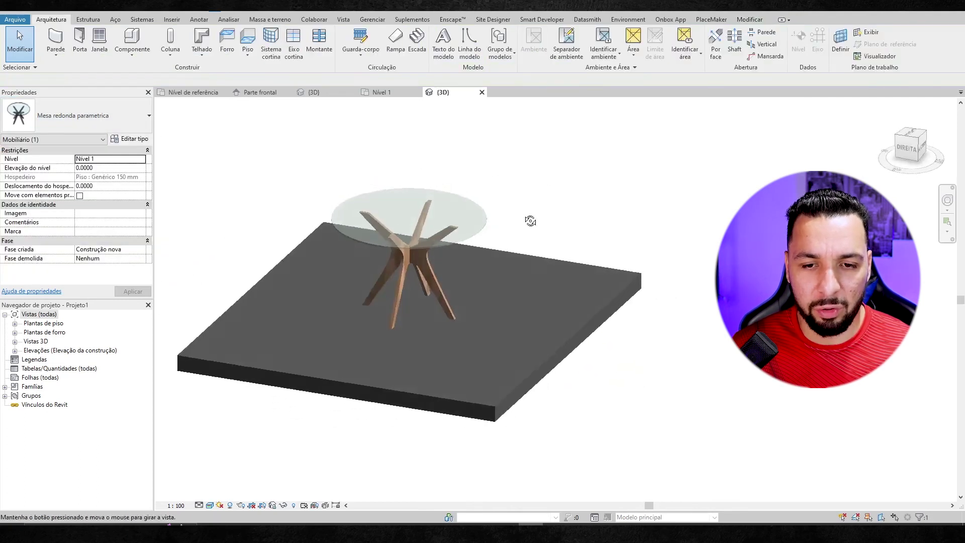
# Confirm the table's 0.70 tabletop radius in Type Properties, then orbit to a low side view
pyautogui.click(453, 213)
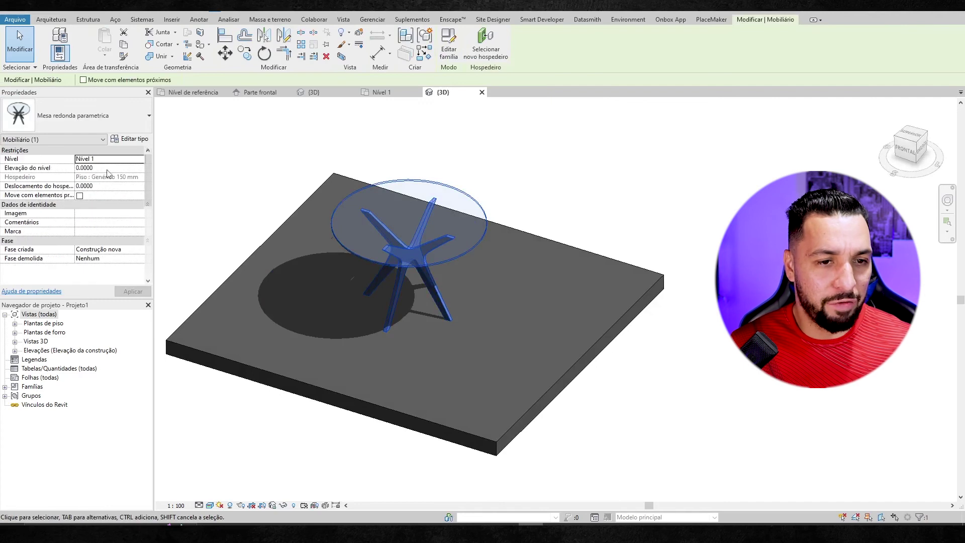
pyautogui.click(129, 139)
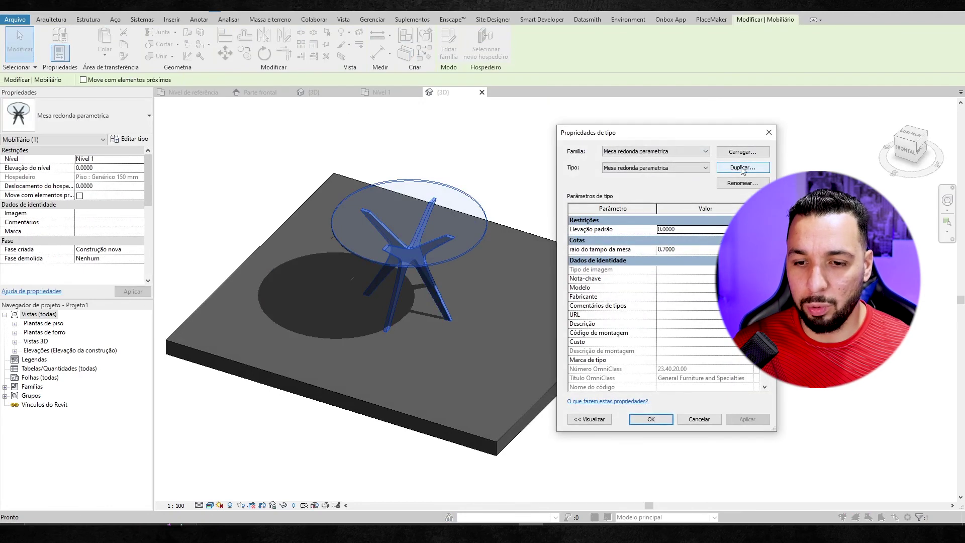
pyautogui.click(770, 133)
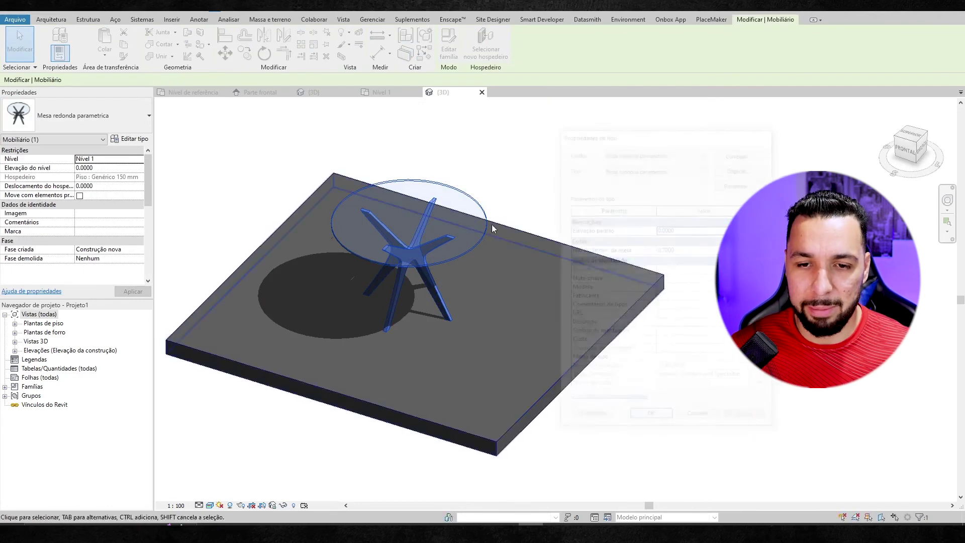
pyautogui.press('Escape')
pyautogui.moveTo(492, 224)
pyautogui.keyDown('shift'); pyautogui.mouseDown(button='middle')
pyautogui.moveTo(553, 234)
pyautogui.moveTo(533, 281)
pyautogui.mouseUp(button='middle'); pyautogui.keyUp('shift')
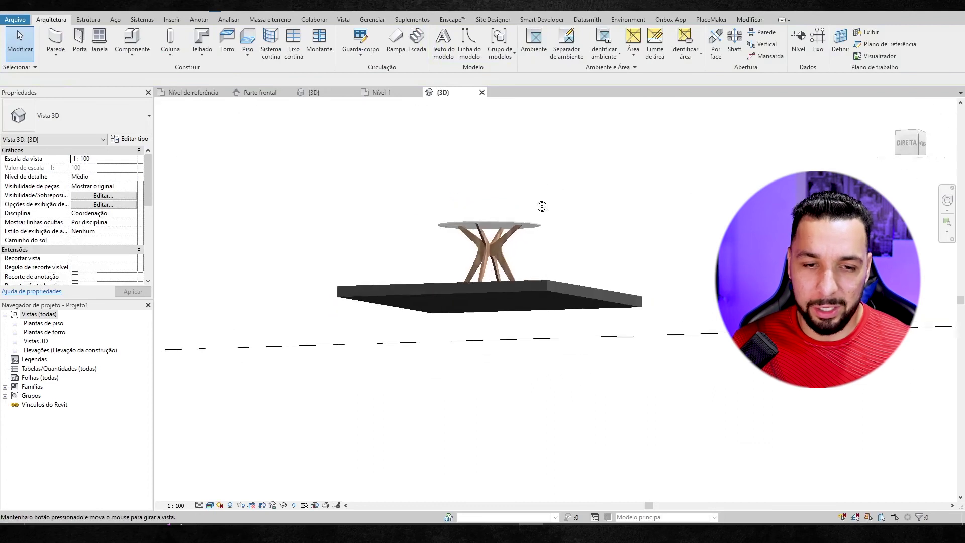